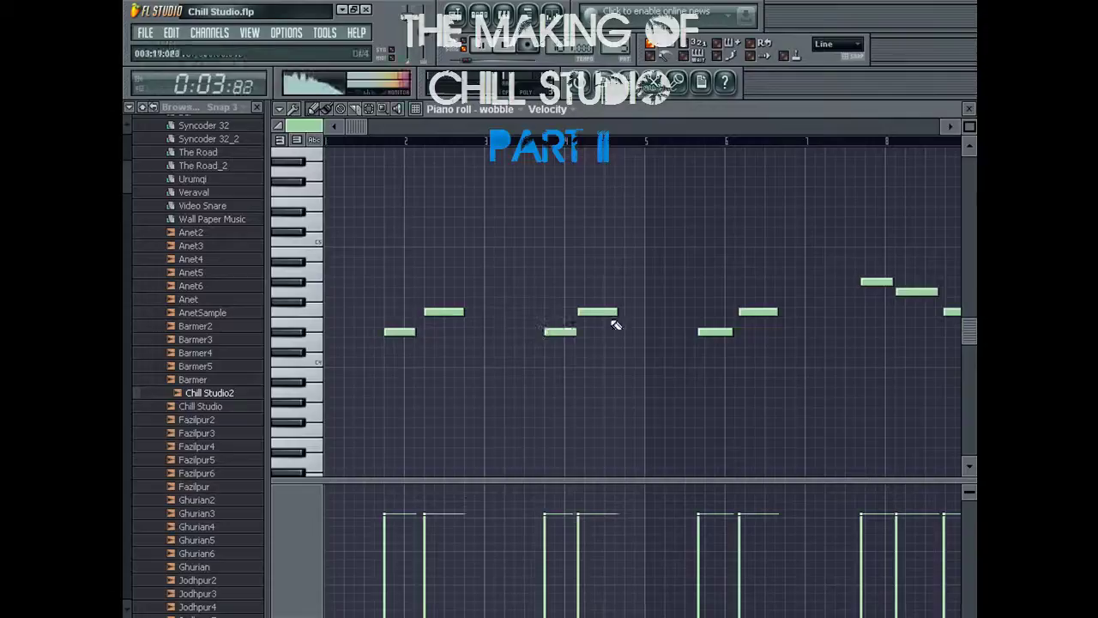
Nudge the wobble notes around bars 6 and 8 in the piano roll and delete the note following bar 8's pair.
{"action": "left_click_drag", "start_coordinate": [704, 331], "coordinate": [709, 336]}
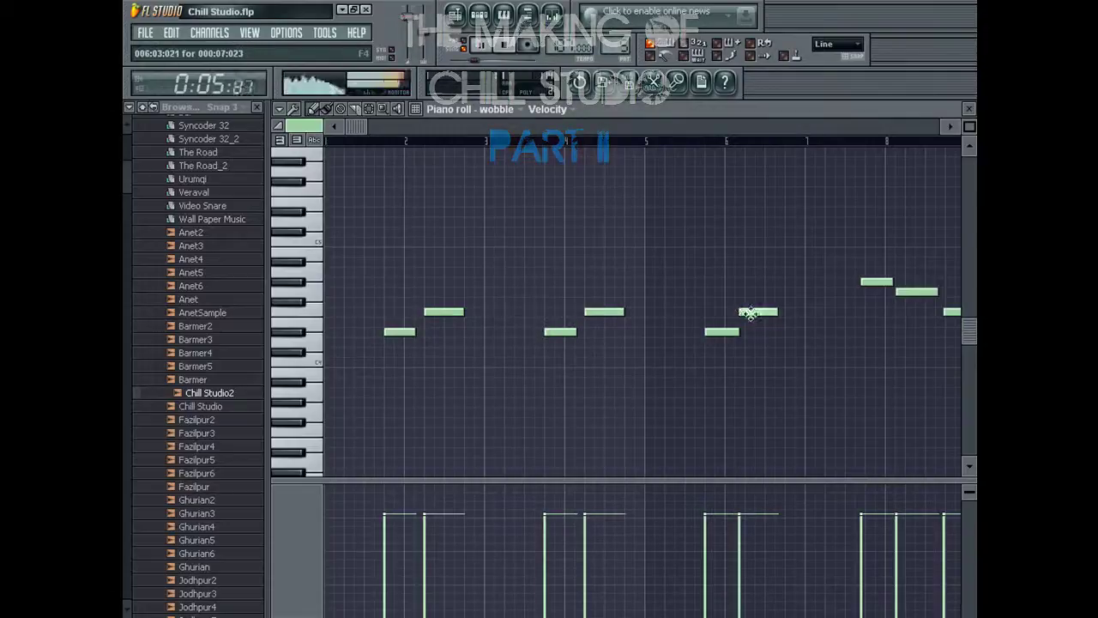
{"action": "left_click", "coordinate": [407, 126]}
{"action": "left_click_drag", "start_coordinate": [706, 282], "coordinate": [739, 292]}
{"action": "right_click", "coordinate": [790, 314]}
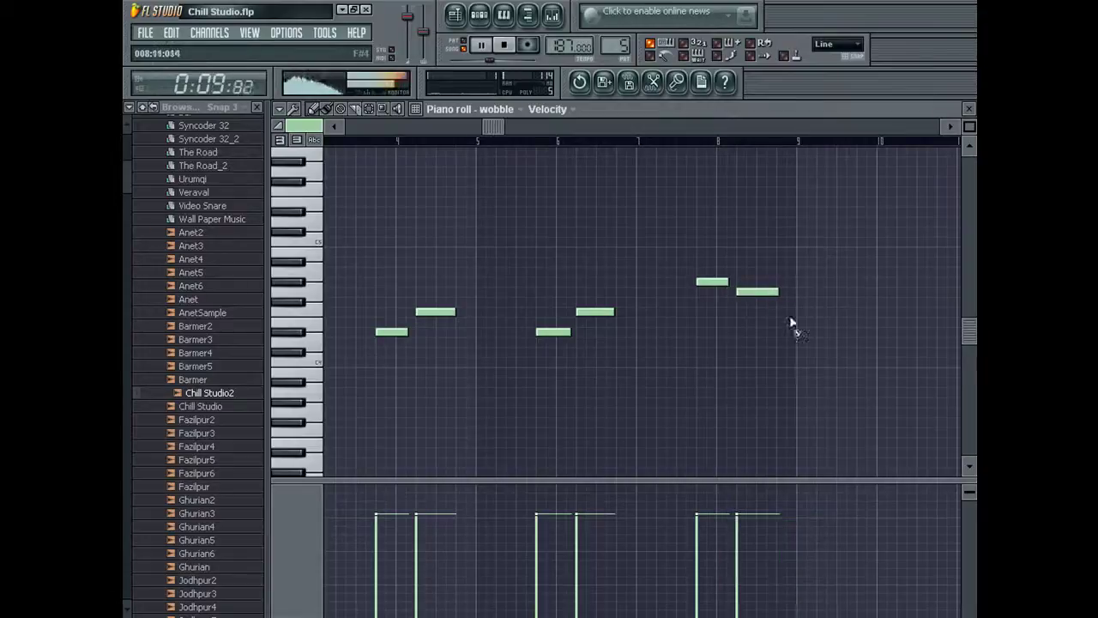
Add a very short note at bar 10 in the wobble piano roll.
{"action": "left_click", "coordinate": [509, 127]}
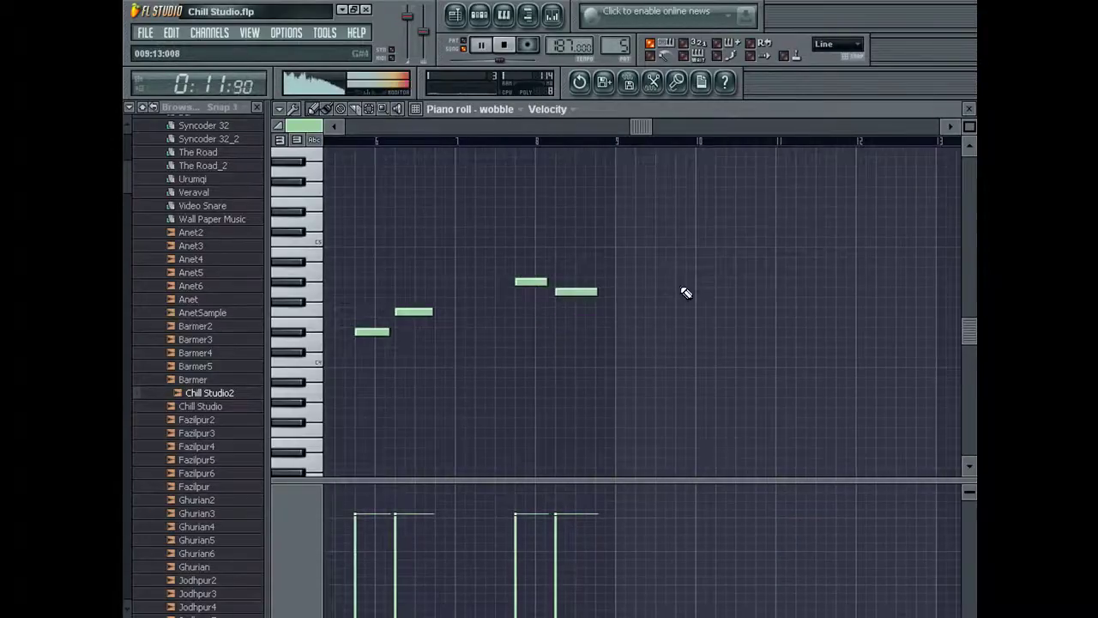
{"action": "left_click", "coordinate": [704, 362]}
{"action": "right_click", "coordinate": [730, 363]}
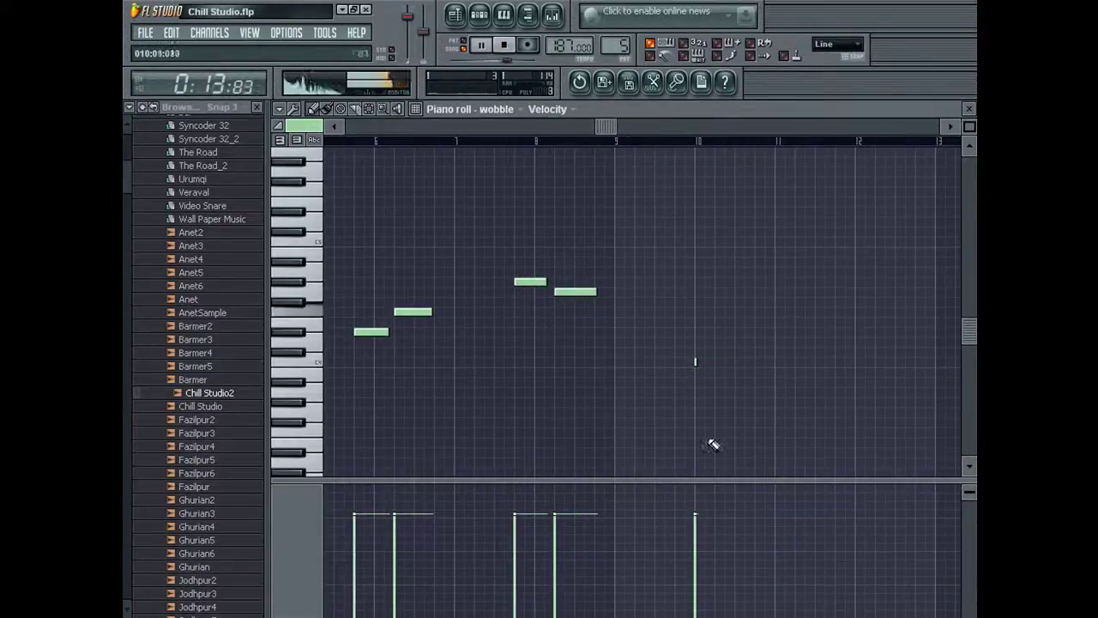
Copy the wobble melody from the first wobble channel onto the second wobble channel.
{"action": "key", "text": "F7"}
{"action": "right_click", "coordinate": [336, 393]}
{"action": "left_click", "coordinate": [360, 429]}
{"action": "left_click", "coordinate": [352, 420]}
{"action": "left_click", "coordinate": [351, 420]}
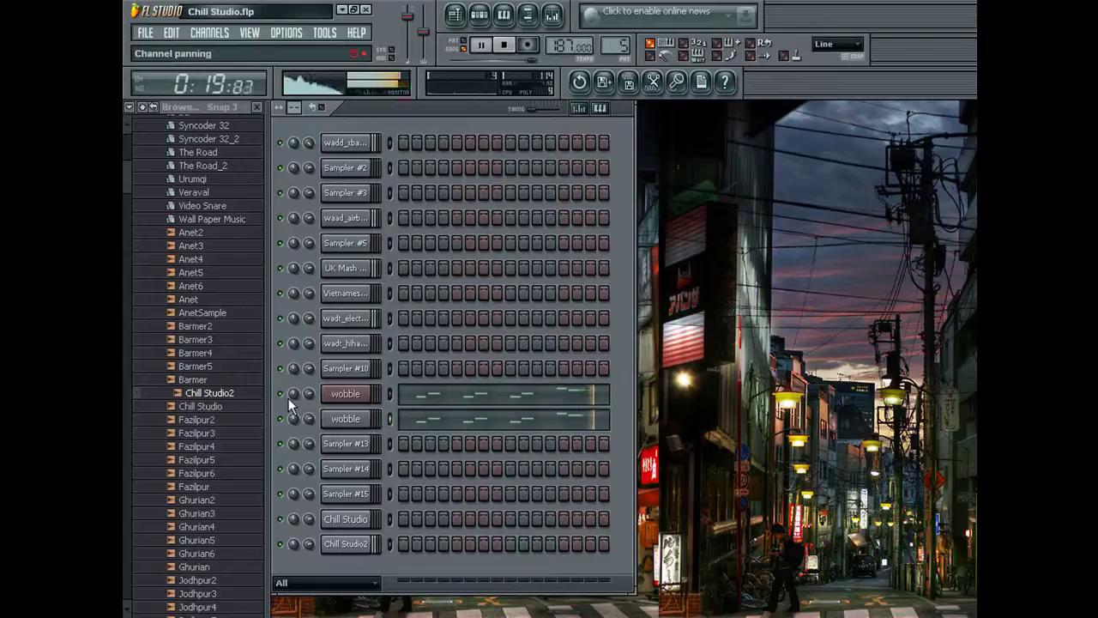
Lower the first note of the last pair in the first wobble channel to the earlier pairs' pitch and switch to song mode.
{"action": "left_click", "coordinate": [576, 393]}
{"action": "left_click_drag", "start_coordinate": [483, 283], "coordinate": [481, 333]}
{"action": "left_click", "coordinate": [464, 47]}
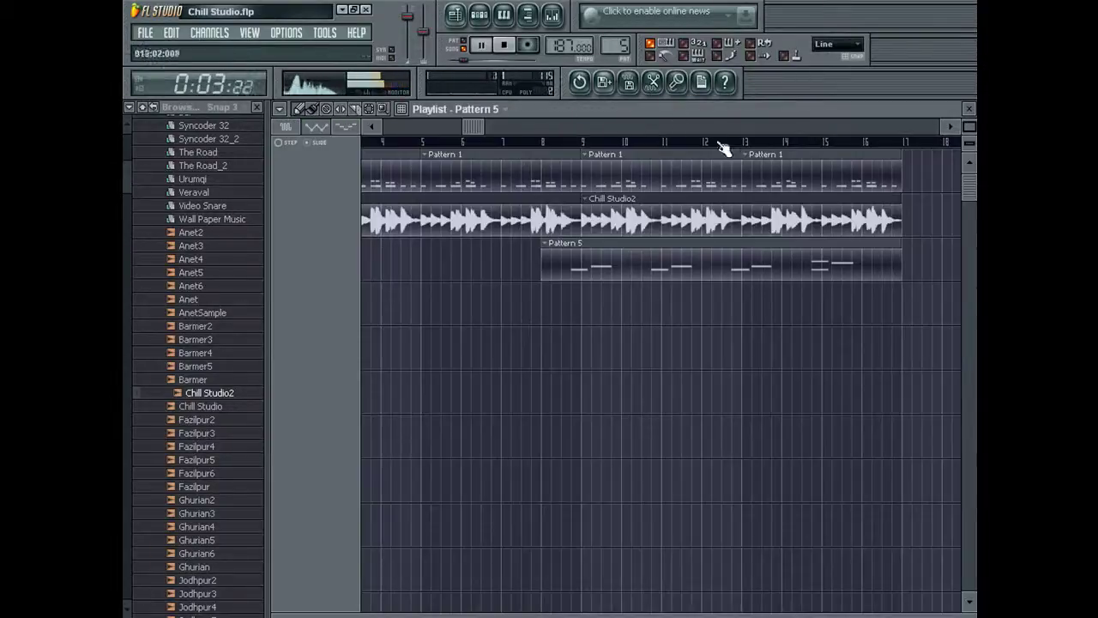
Replay the song around bar 14 and lower the last pair's second note in Pattern 5 to match the earlier pairs.
{"action": "left_click", "coordinate": [797, 144]}
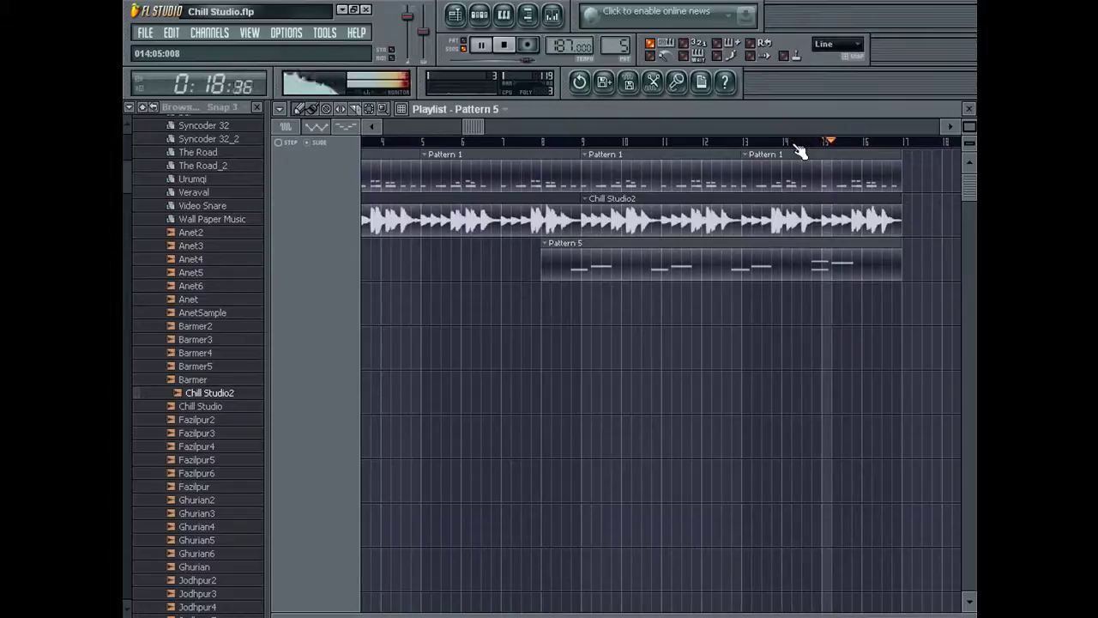
{"action": "left_click", "coordinate": [788, 144]}
{"action": "double_click", "coordinate": [734, 267]}
{"action": "left_click_drag", "start_coordinate": [606, 290], "coordinate": [598, 313]}
Stop playback and copy the revised melody from the first wobble channel onto the second one.
{"action": "key", "text": "F6"}
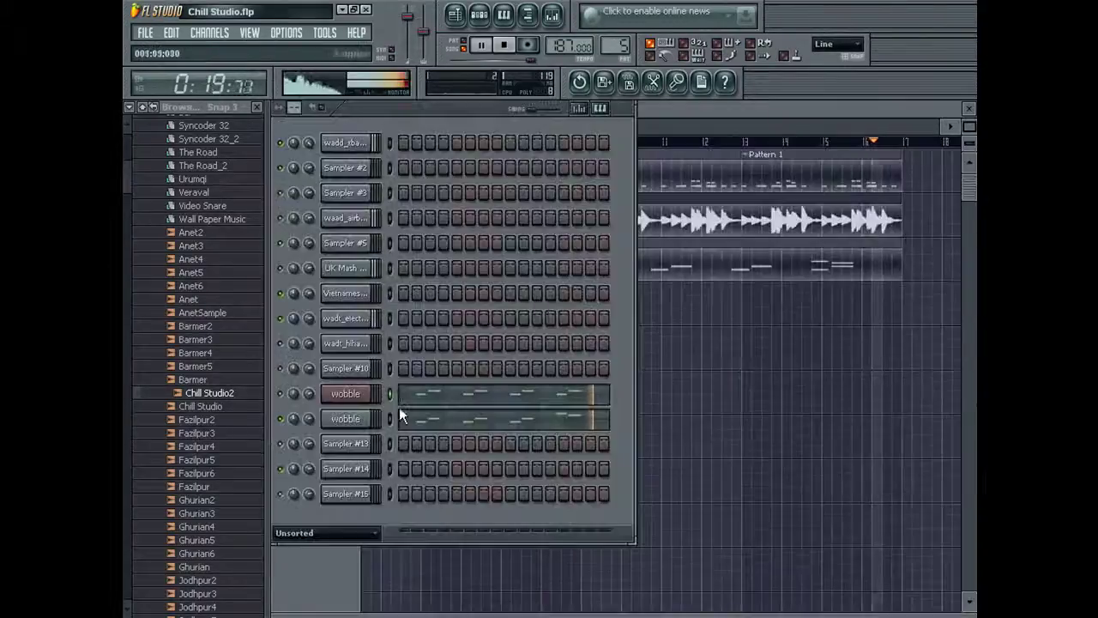
{"action": "key", "text": "space"}
{"action": "left_click", "coordinate": [345, 393]}
{"action": "left_click", "coordinate": [345, 418]}
{"action": "left_click", "coordinate": [344, 418]}
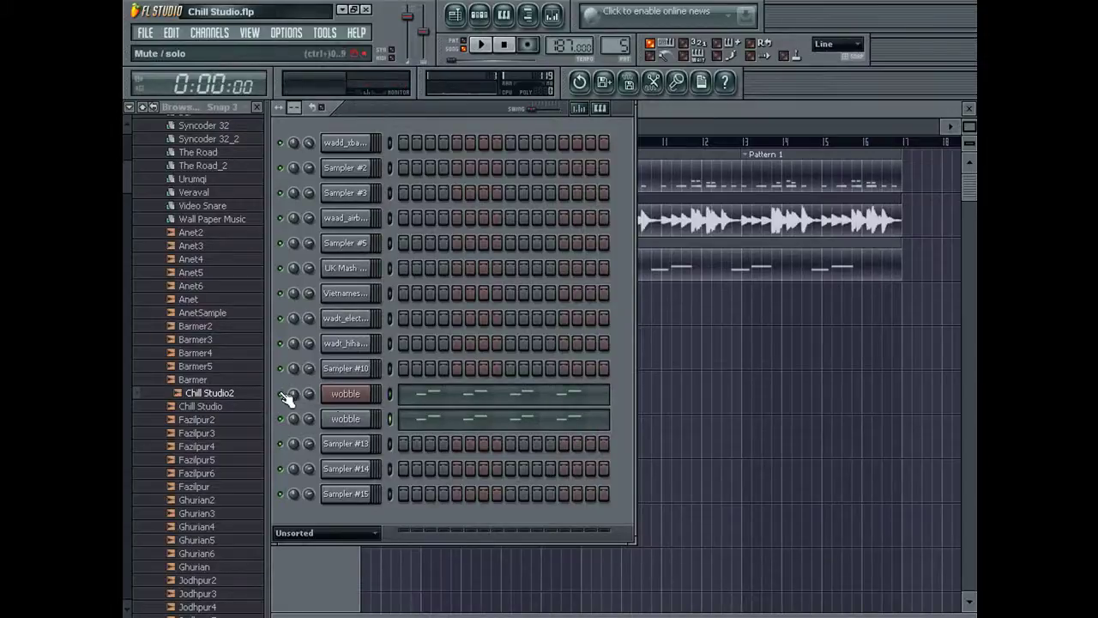
Solo the wobble sound in the channel list and check the mixer's master track.
{"action": "left_click", "coordinate": [280, 393]}
{"action": "left_click", "coordinate": [280, 394]}
{"action": "right_click", "coordinate": [292, 397]}
{"action": "key", "text": "Escape"}
{"action": "left_click", "coordinate": [554, 16]}
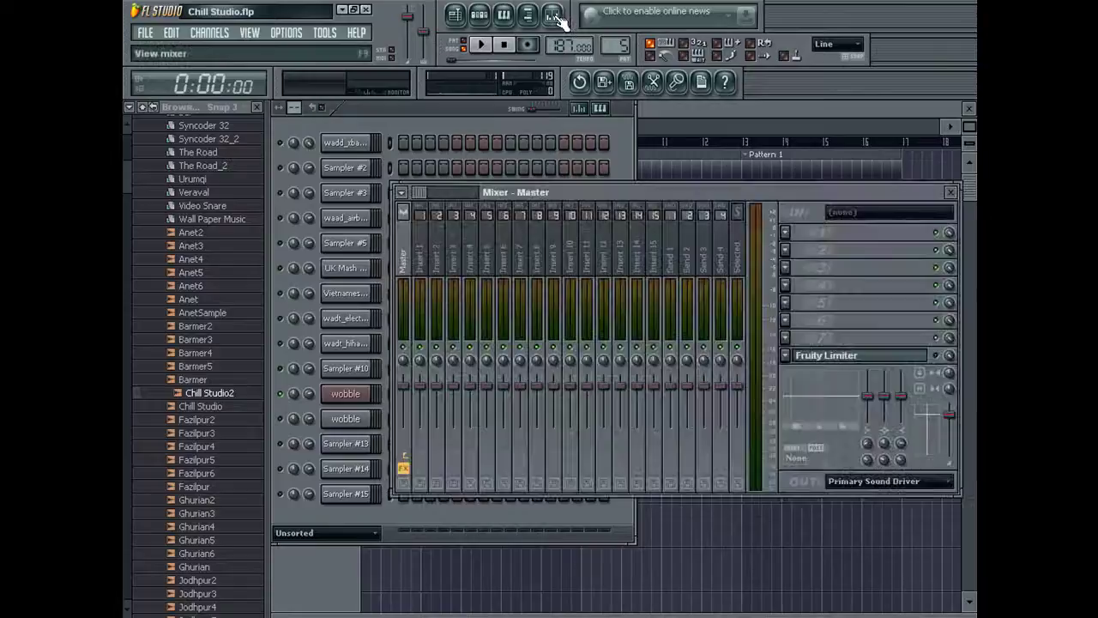
{"action": "left_click", "coordinate": [554, 16]}
Export the isolated wobble part as a WAV file named Chill Studio3 in the Glory folder.
{"action": "key", "text": "ctrl+r"}
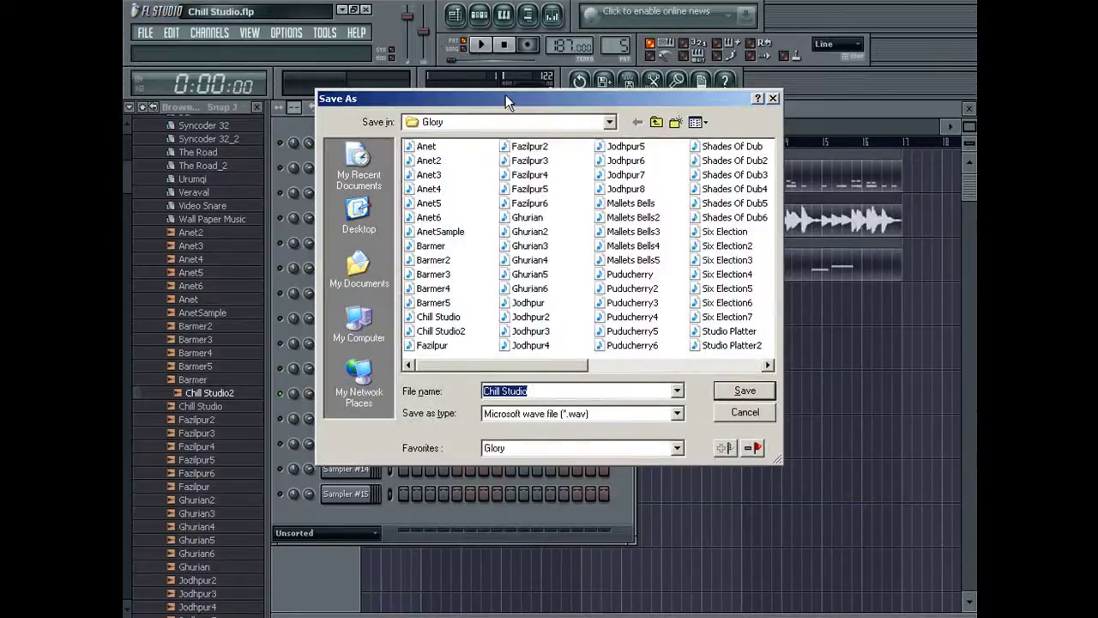
{"action": "key", "text": "Return"}
{"action": "left_click", "coordinate": [535, 468]}
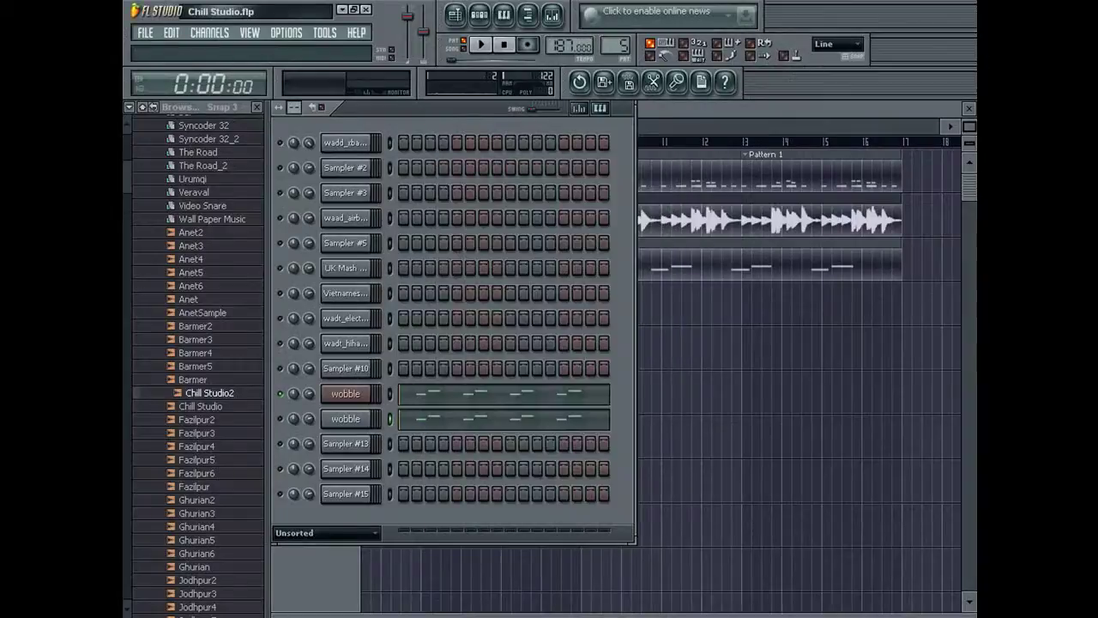
Replace the Pattern 5 clip at bar 8 with the Chill Studio3 audio clip and cut it off at bar 17.
{"action": "left_click", "coordinate": [154, 106]}
{"action": "left_click_drag", "start_coordinate": [209, 416], "coordinate": [537, 275]}
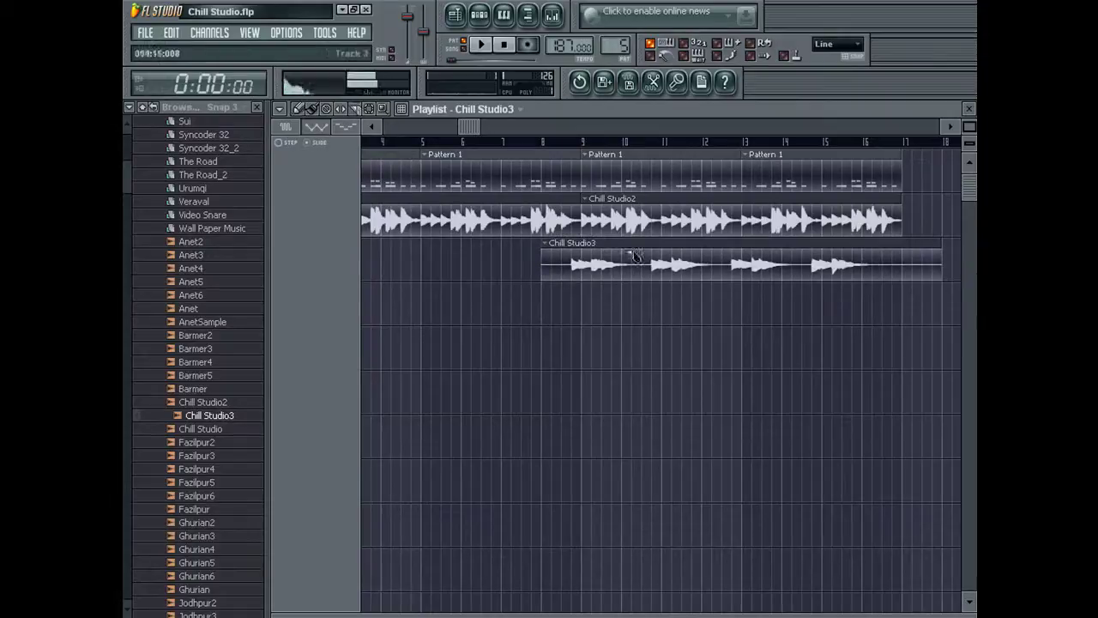
{"action": "left_click_drag", "start_coordinate": [908, 283], "coordinate": [902, 283]}
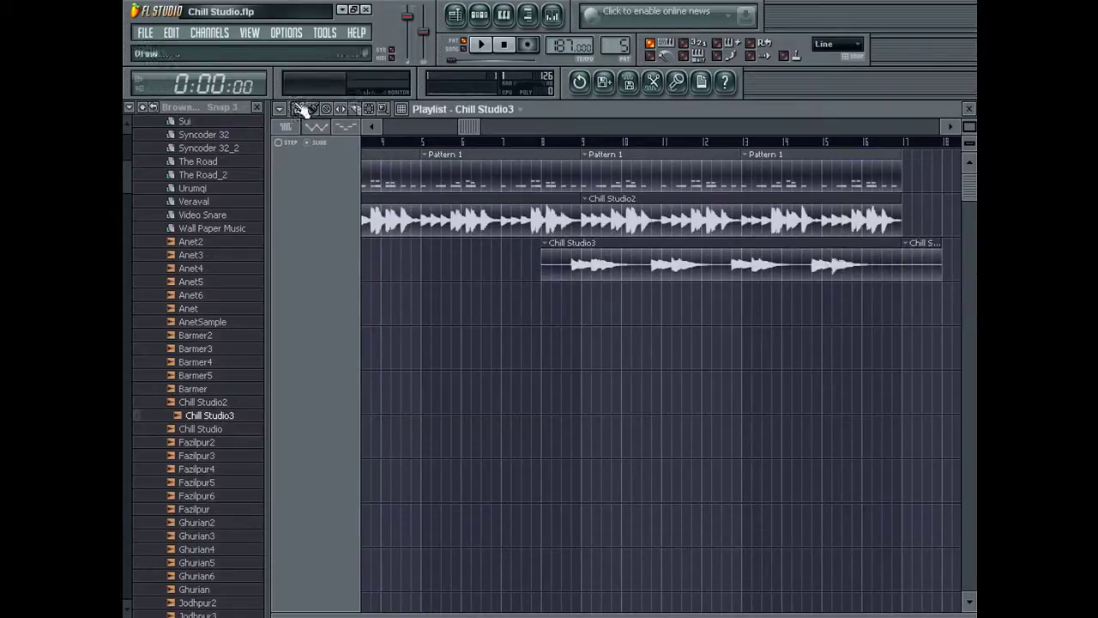
List all channels with none muted and select the empty pattern 6.
{"action": "key", "text": "F5"}
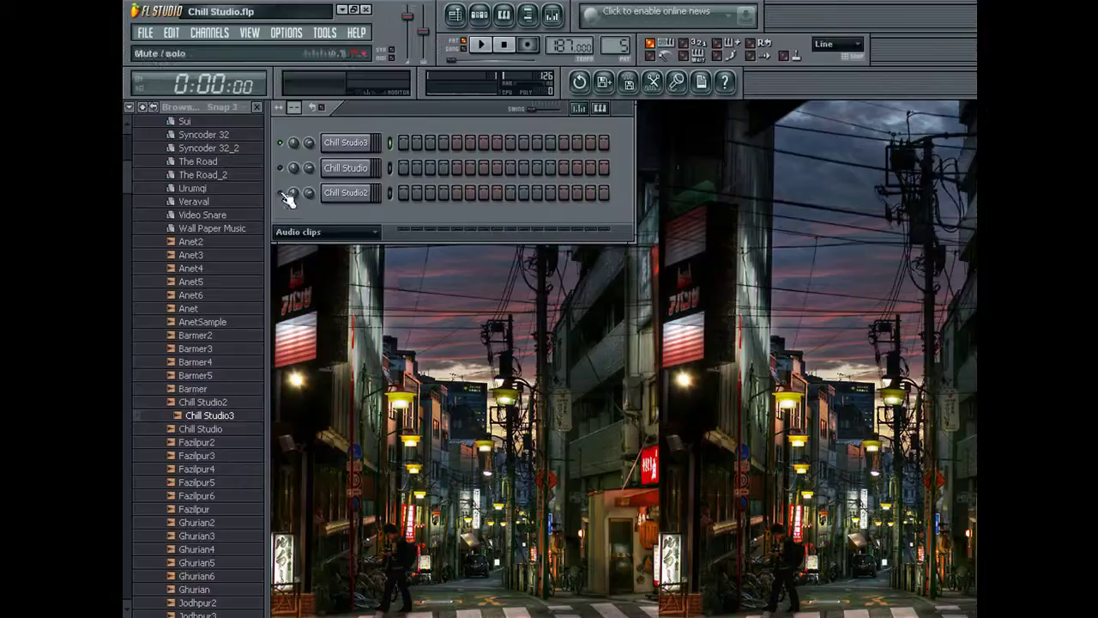
{"action": "left_click", "coordinate": [352, 243]}
{"action": "left_click", "coordinate": [363, 275]}
{"action": "left_click", "coordinate": [361, 418]}
{"action": "left_click", "coordinate": [355, 399]}
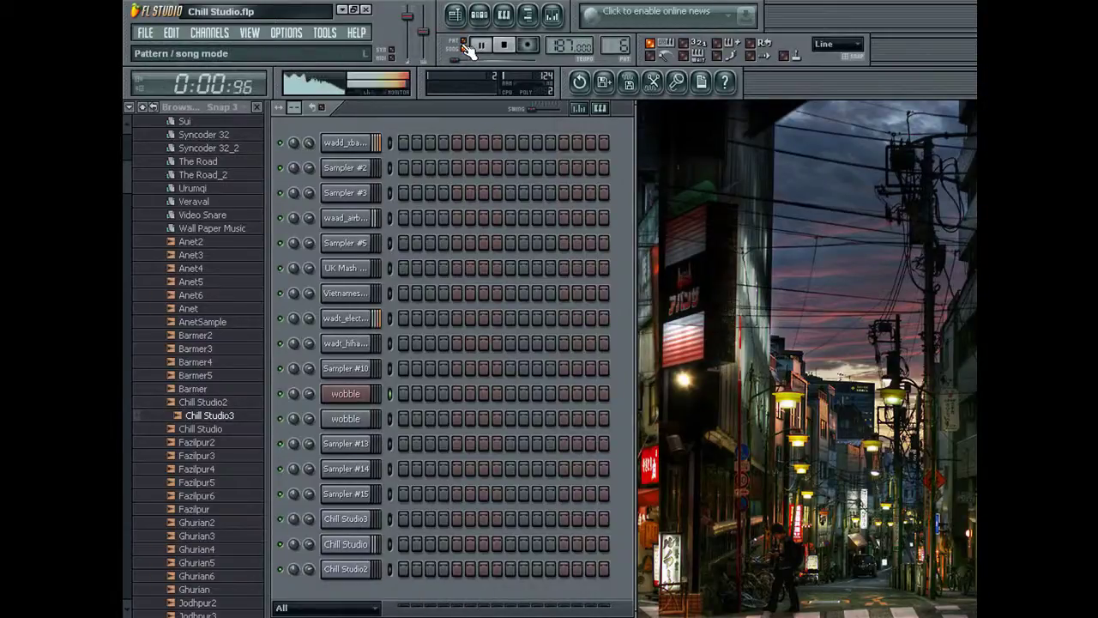
Load the PD-reso preset in the first wobble channel's Phadiz synth and set the DCO-2 octave to 1.
{"action": "left_click", "coordinate": [352, 393]}
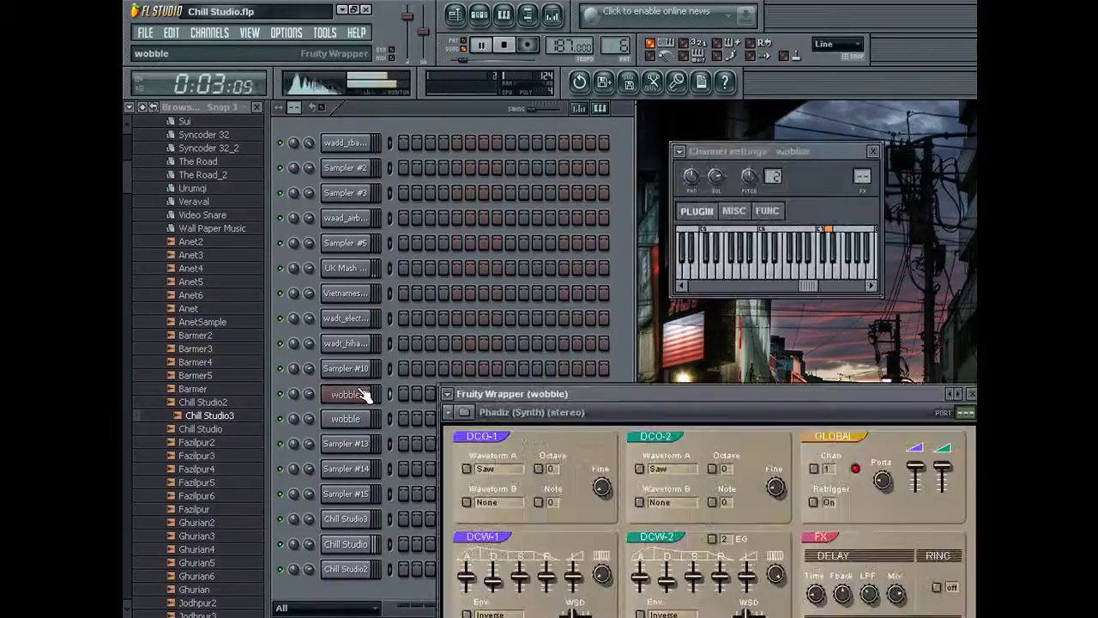
{"action": "left_click_drag", "start_coordinate": [653, 393], "coordinate": [537, 147]}
{"action": "left_click", "coordinate": [853, 148]}
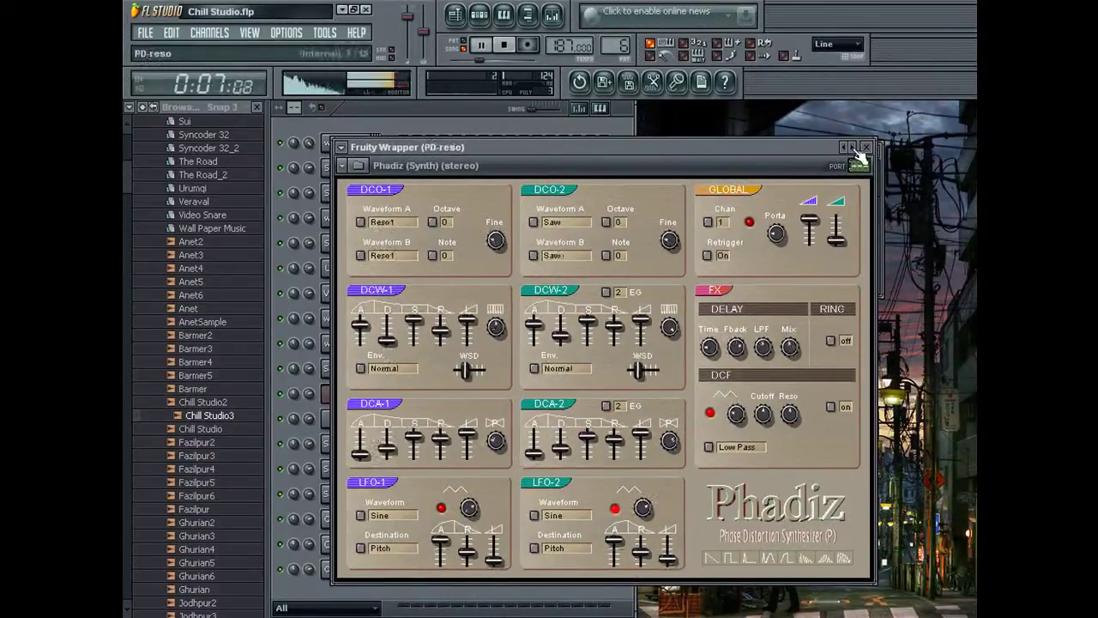
{"action": "left_click", "coordinate": [805, 149]}
{"action": "left_click", "coordinate": [774, 269]}
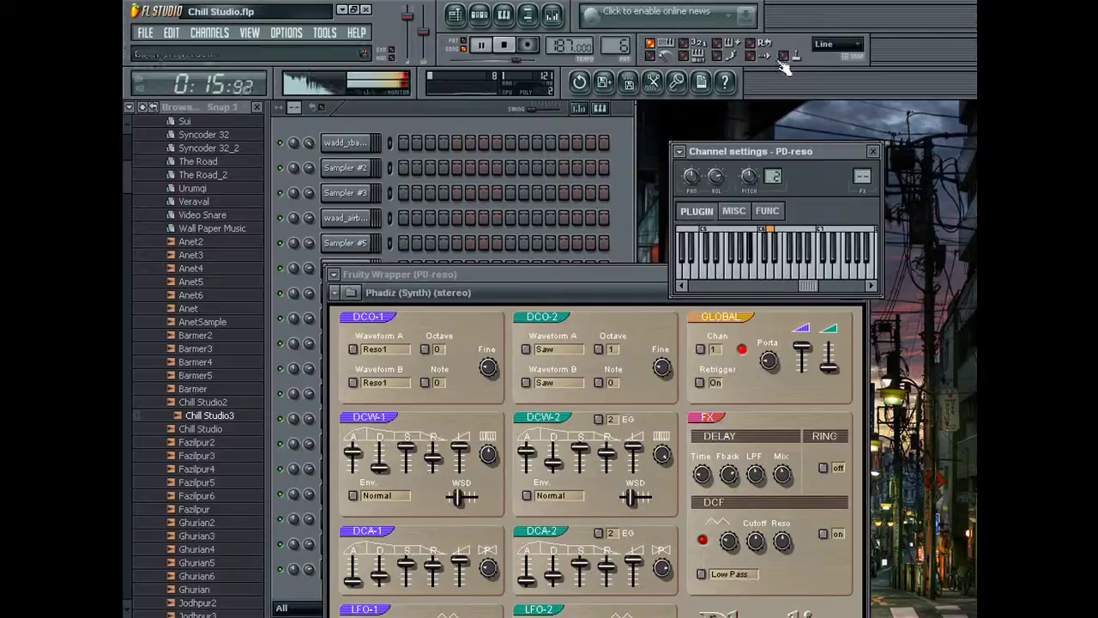
Stop playback, place the song position at bar 7 in the playlist and arm recording.
{"action": "left_click", "coordinate": [471, 109]}
{"action": "left_click", "coordinate": [463, 49]}
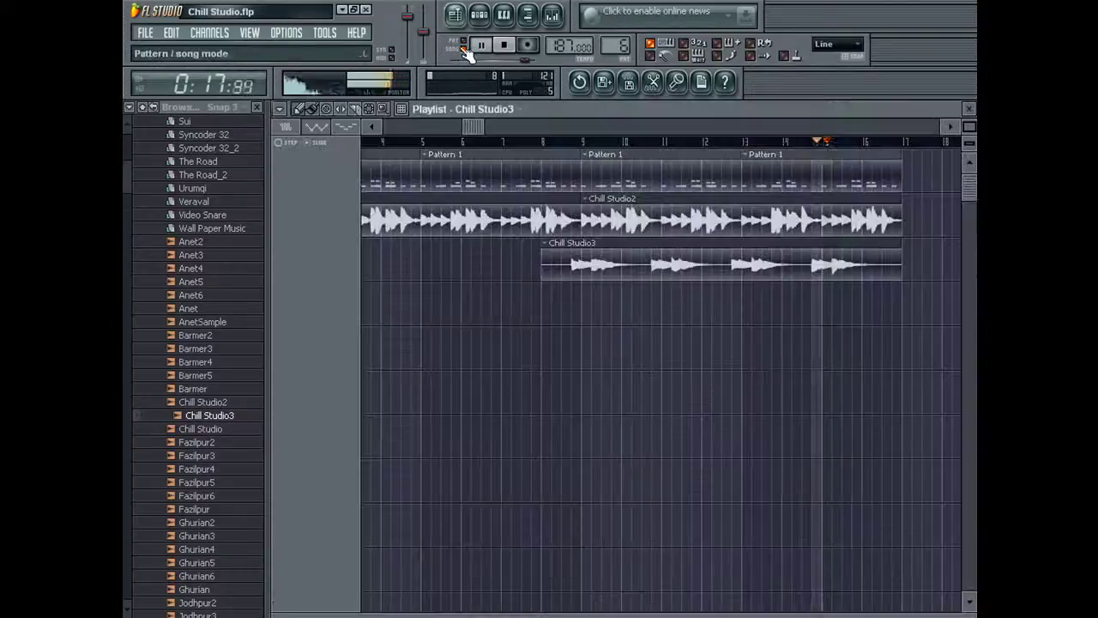
{"action": "key", "text": "space"}
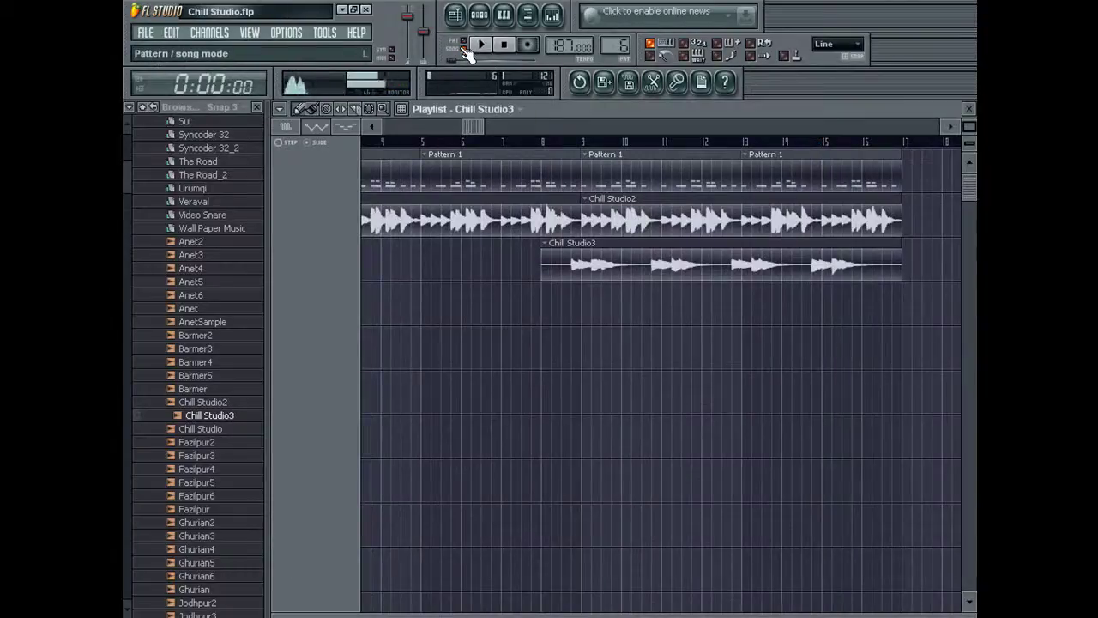
{"action": "left_click", "coordinate": [520, 140]}
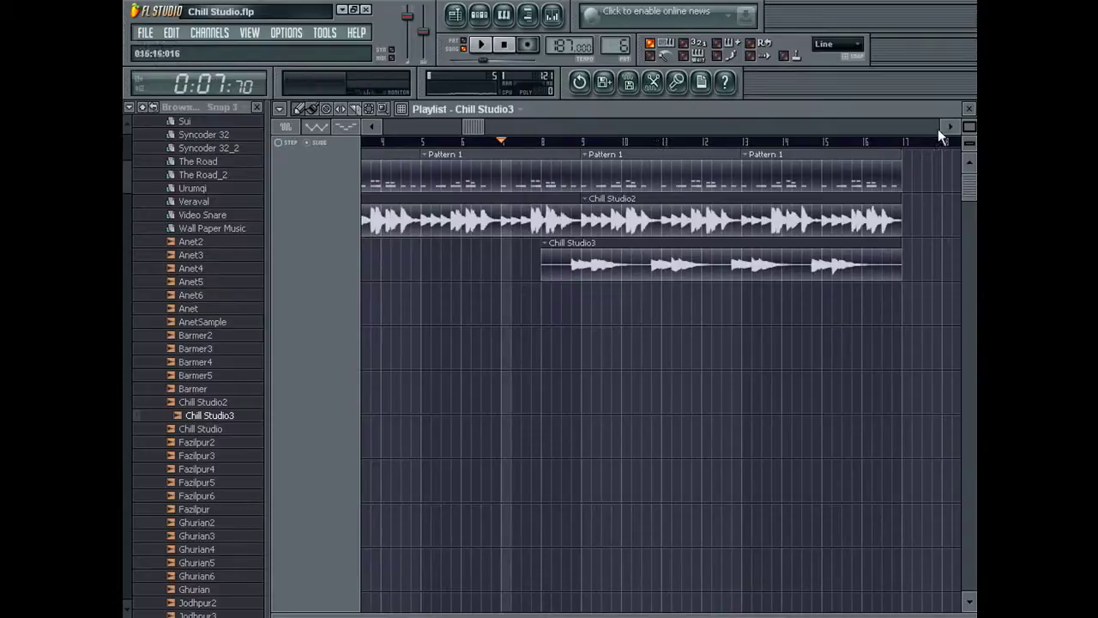
{"action": "left_click", "coordinate": [969, 109]}
{"action": "left_click", "coordinate": [528, 46]}
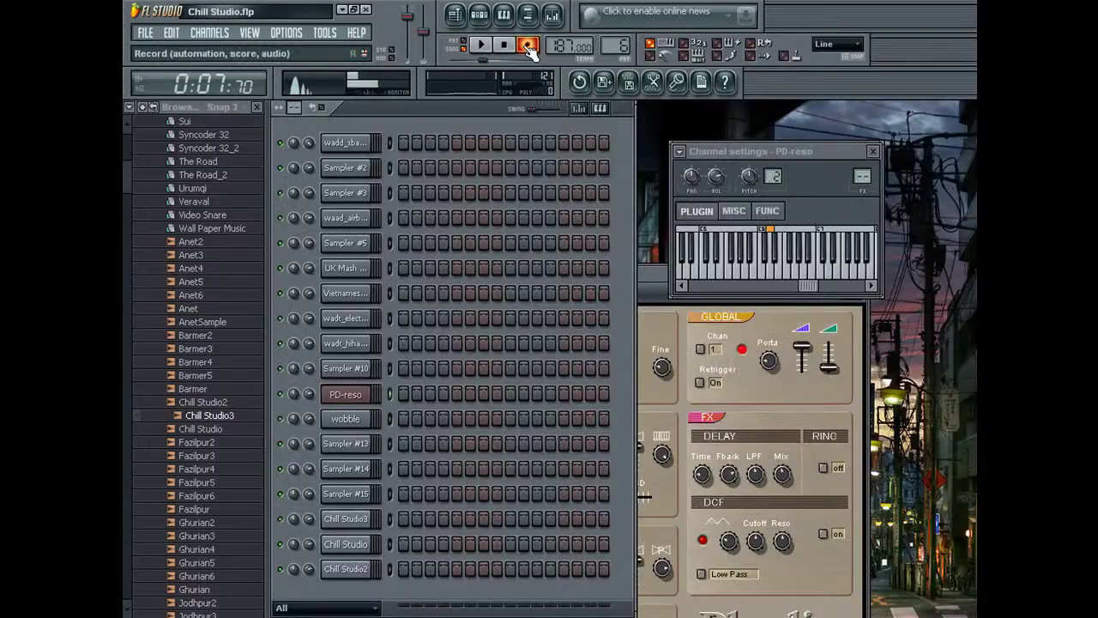
Record a PD-reso take over the song from bar 7 and undo the recorded notes.
{"action": "key", "text": "space"}
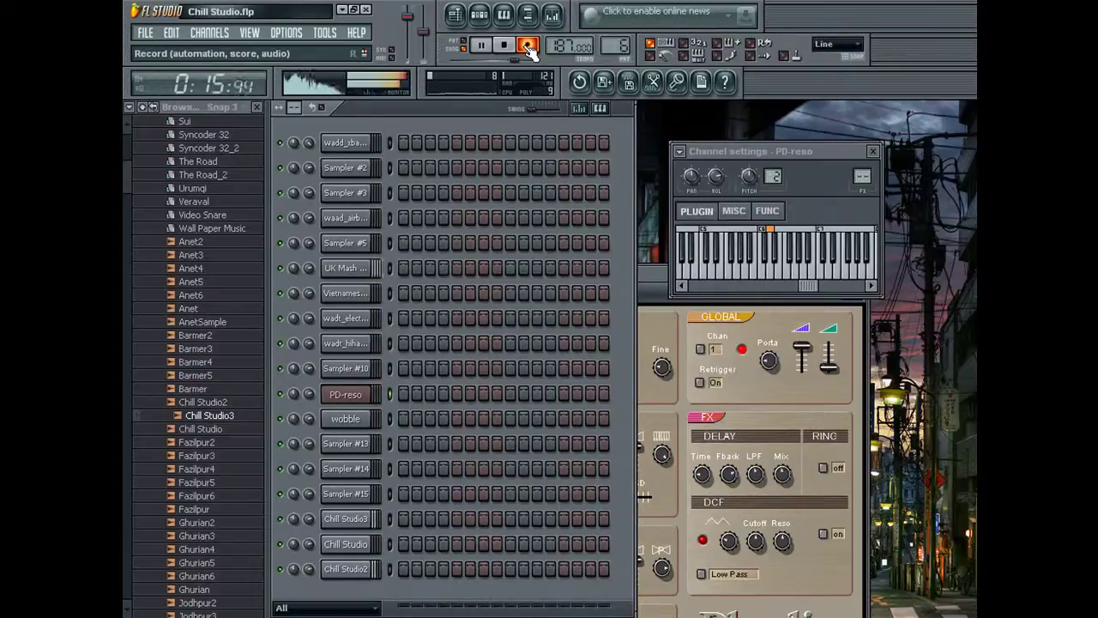
{"action": "key", "text": "space"}
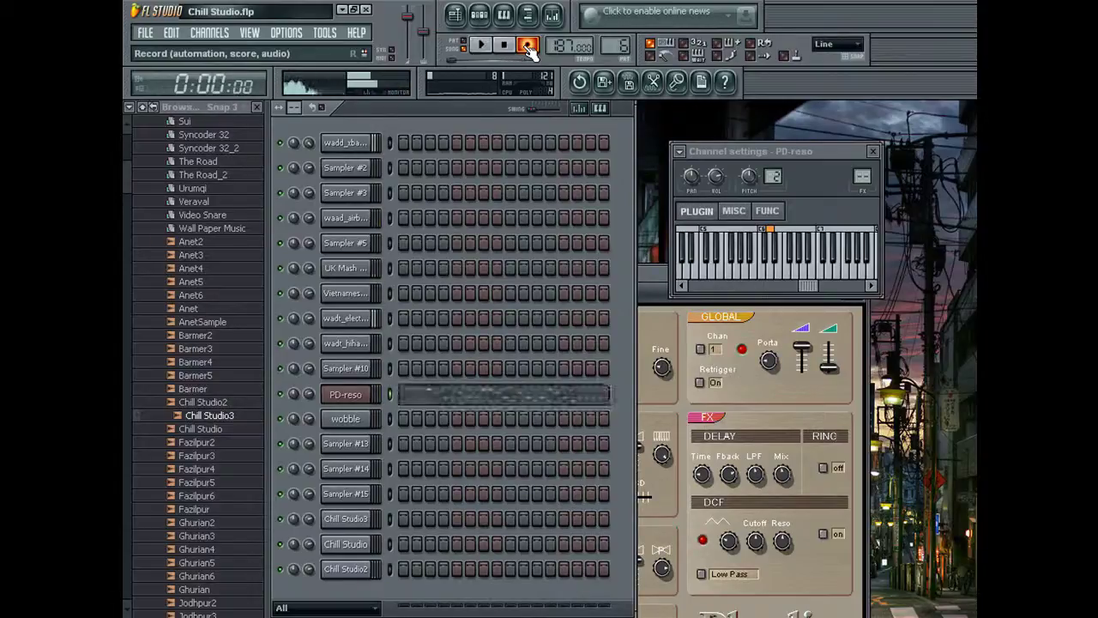
{"action": "key", "text": "ctrl+z"}
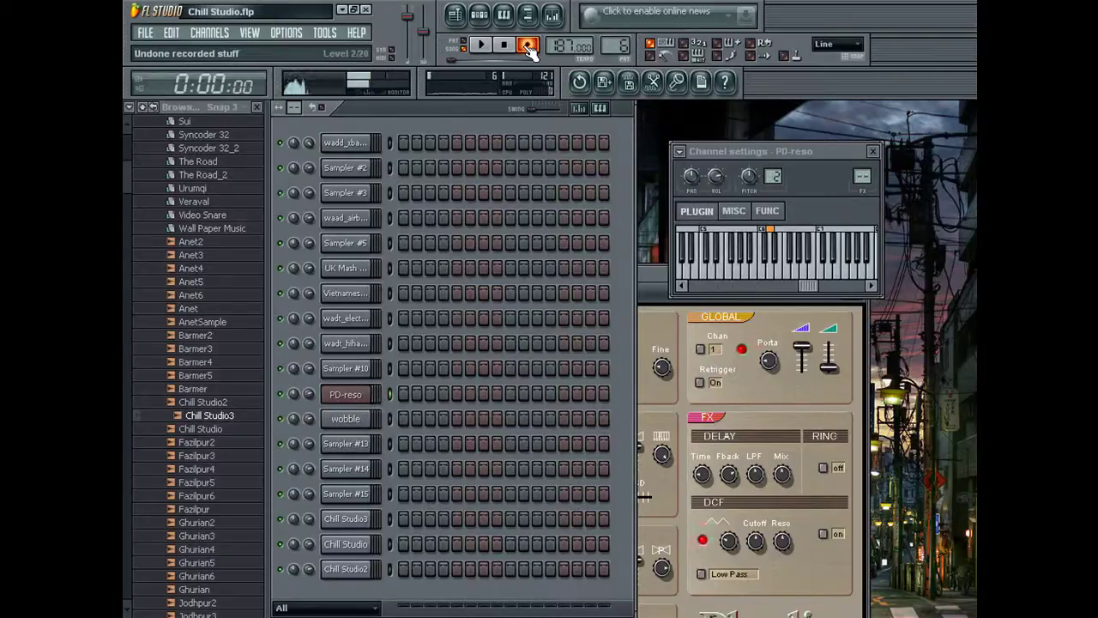
Move the song position to just before bar 8 and record another PD-reso take.
{"action": "left_click", "coordinate": [455, 13]}
{"action": "left_click", "coordinate": [532, 141]}
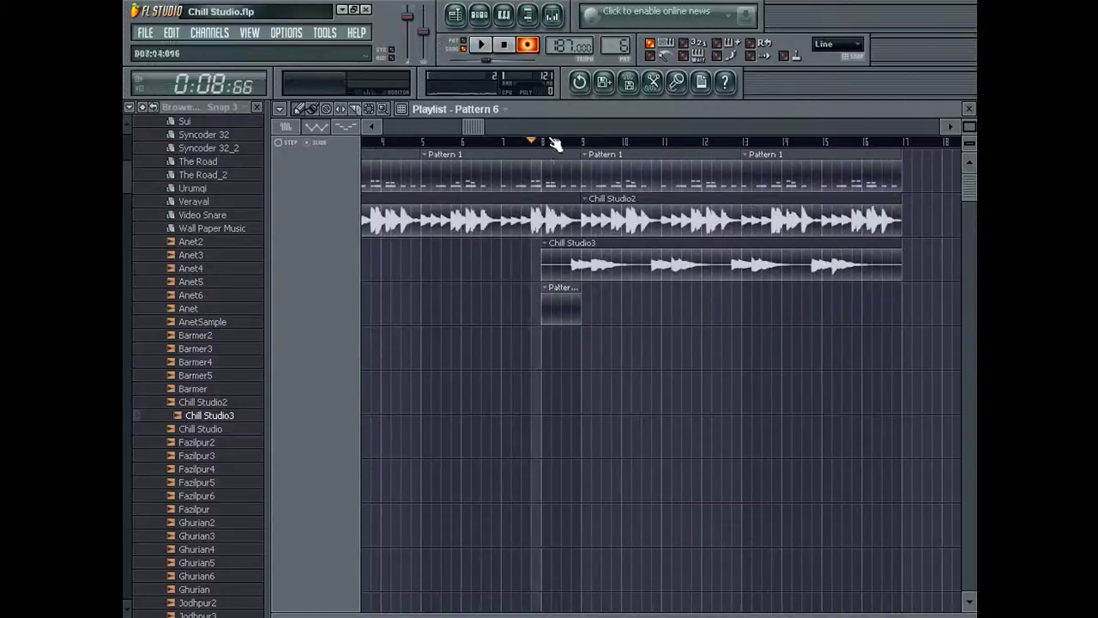
{"action": "left_click", "coordinate": [968, 109]}
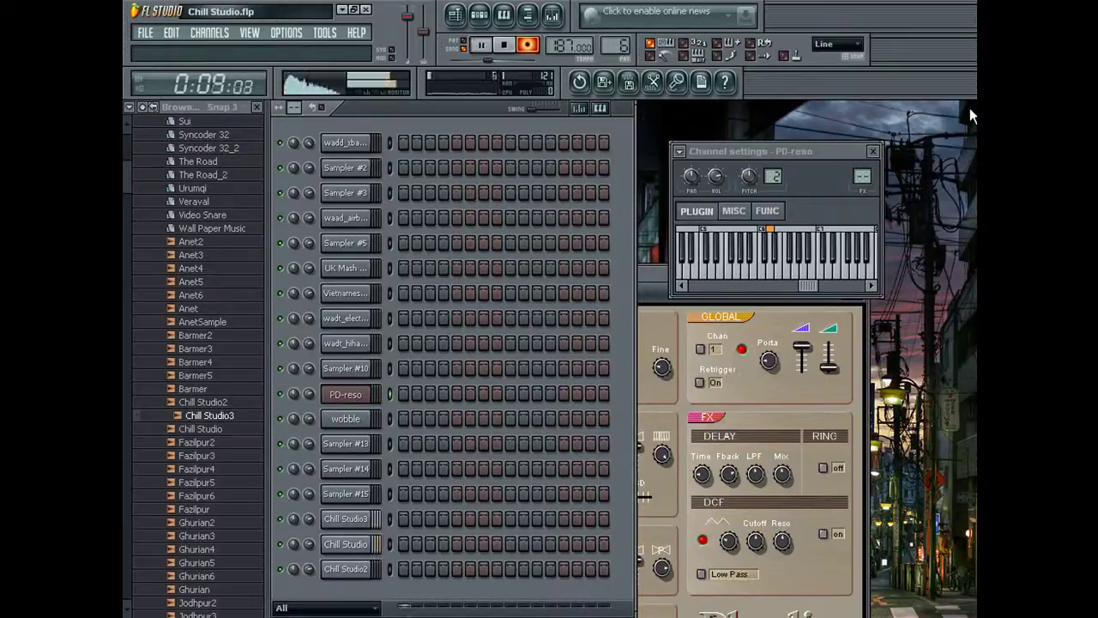
{"action": "key", "text": "space"}
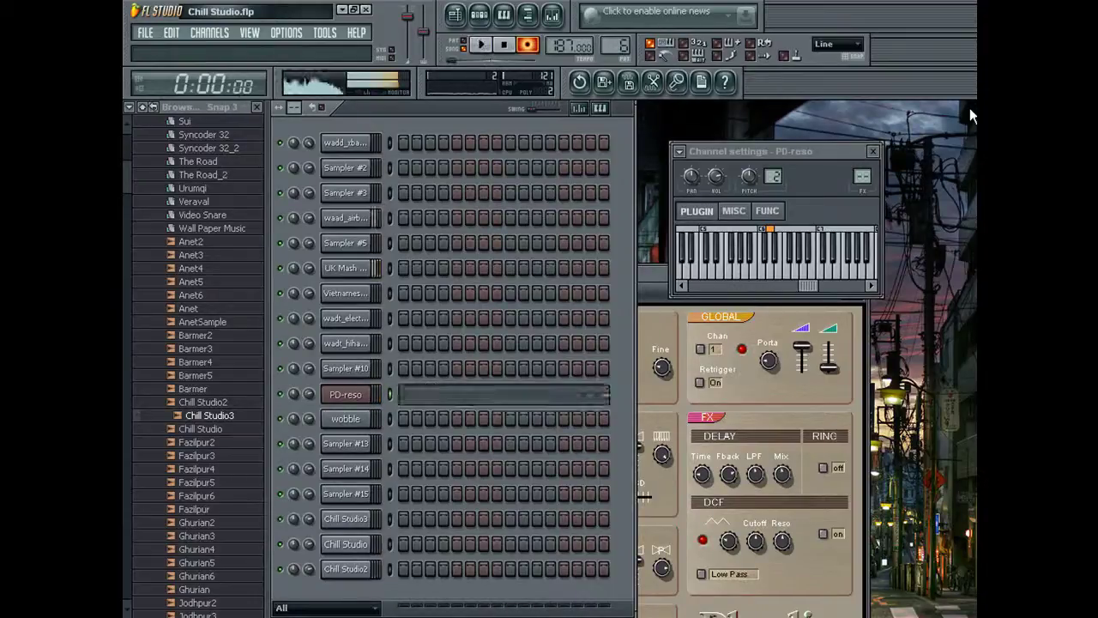
Set the song position exactly at bar 8, record one more PD-reso take and undo it.
{"action": "left_click", "coordinate": [455, 15]}
{"action": "left_click", "coordinate": [542, 141]}
{"action": "left_click", "coordinate": [969, 109]}
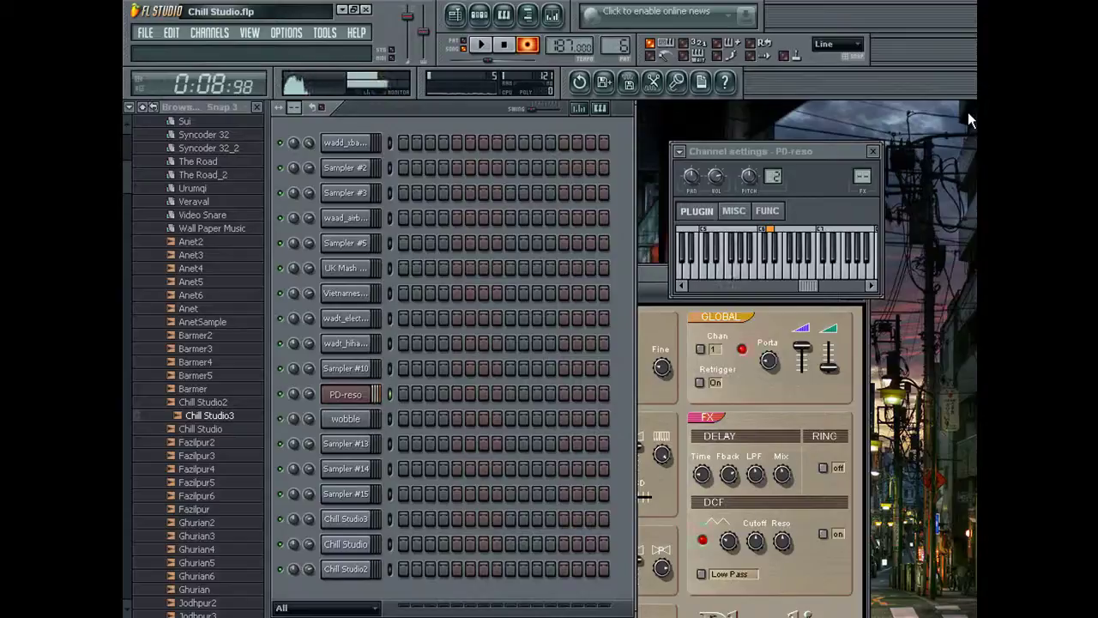
{"action": "key", "text": "space"}
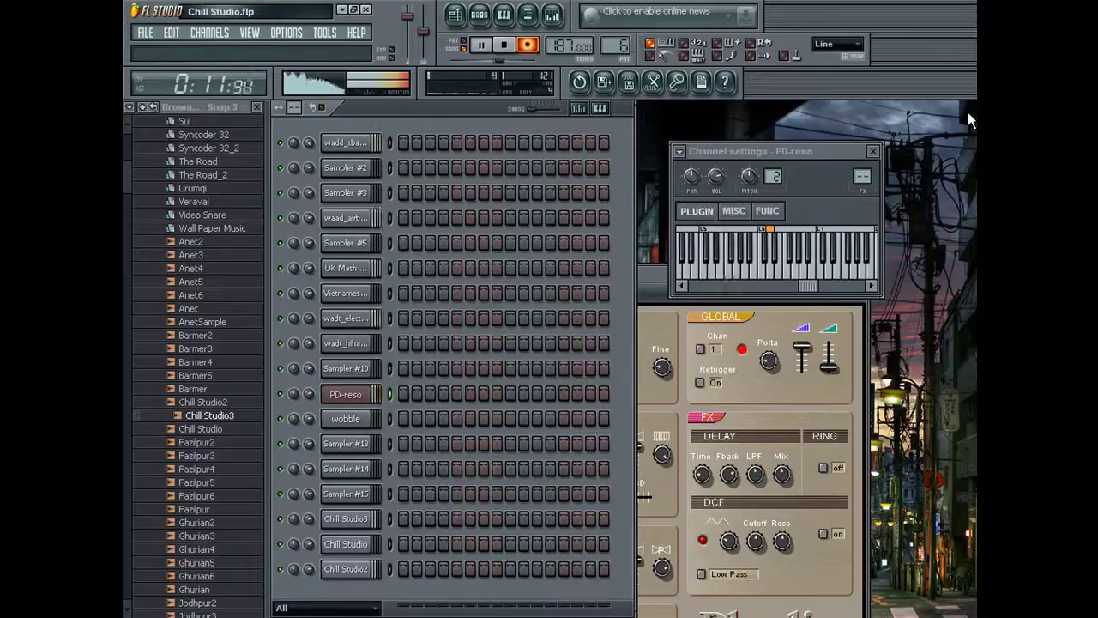
{"action": "key", "text": "space"}
{"action": "key", "text": "ctrl+z"}
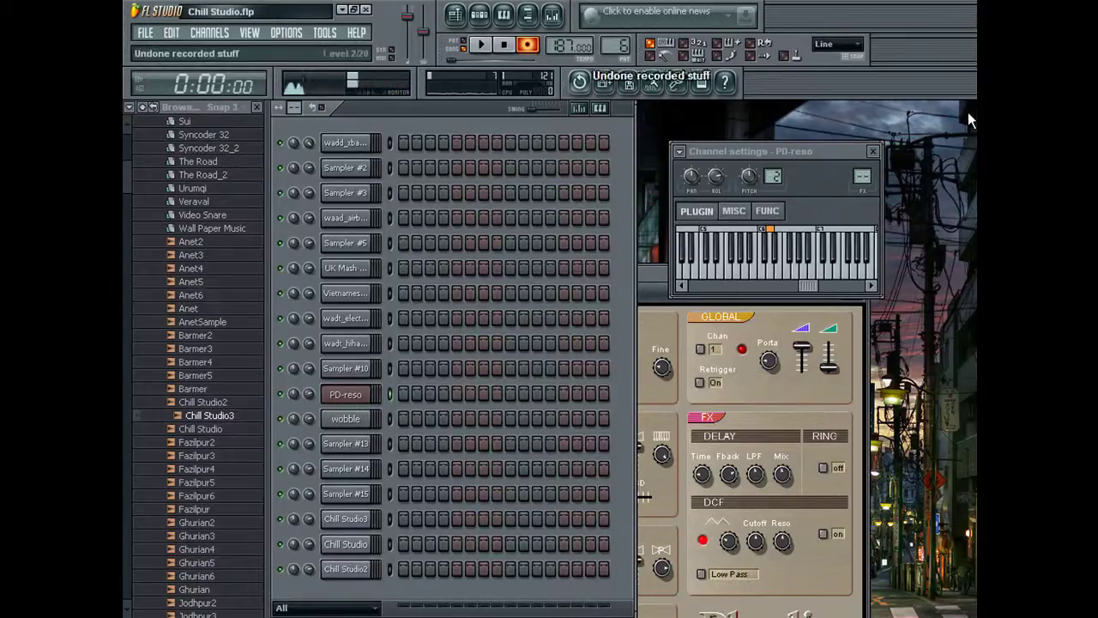
{"action": "key", "text": "v"}
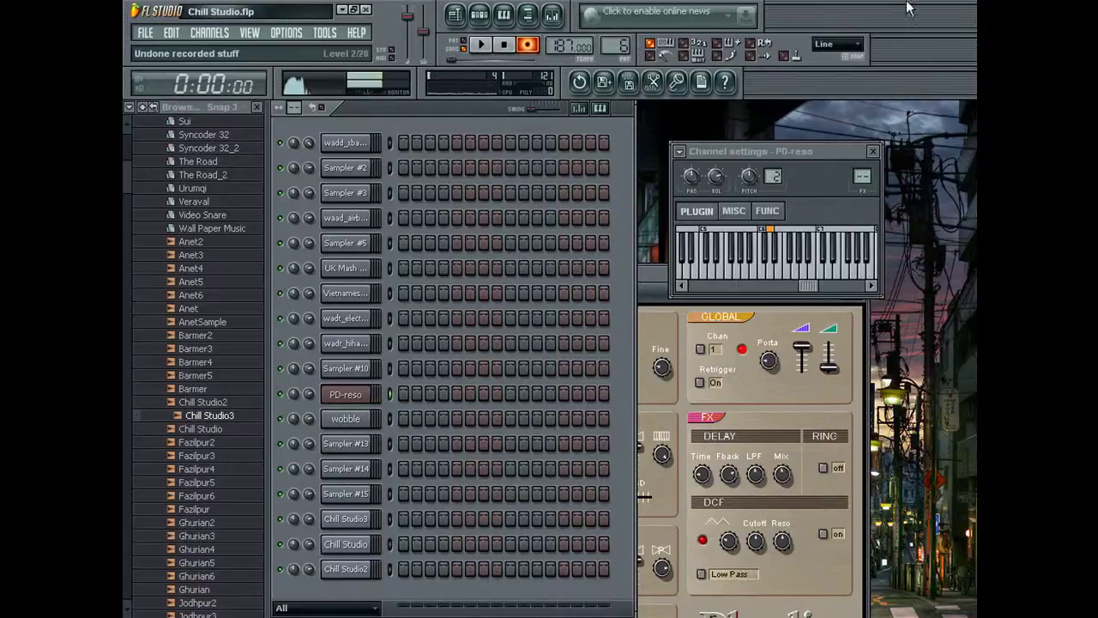
{"action": "key", "text": "F5"}
{"action": "left_click", "coordinate": [543, 144]}
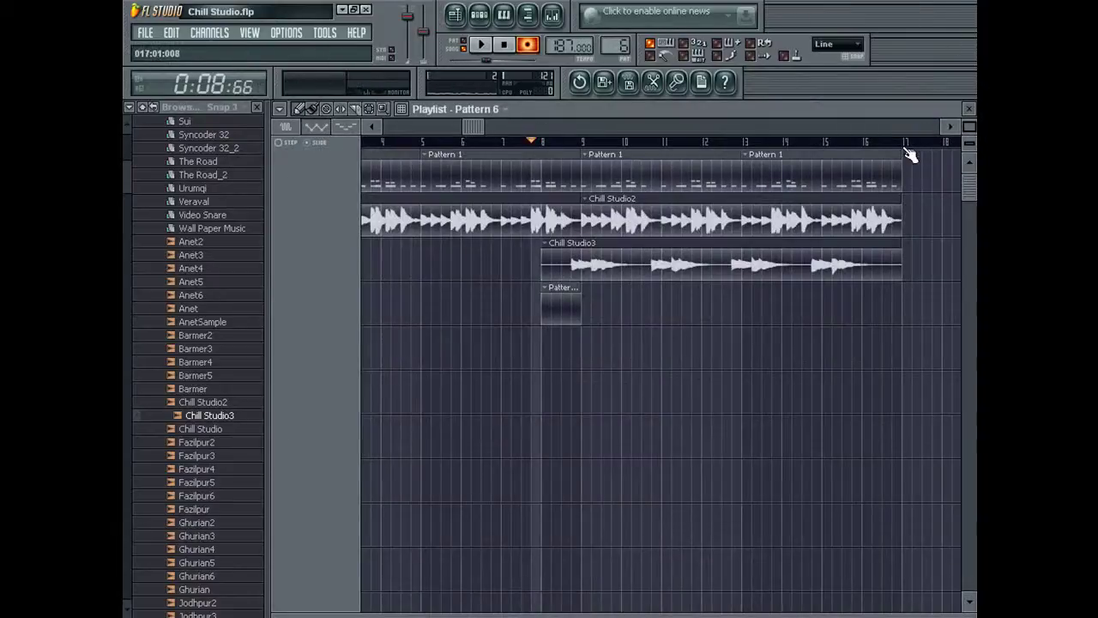
{"action": "left_click", "coordinate": [968, 112]}
{"action": "key", "text": "space"}
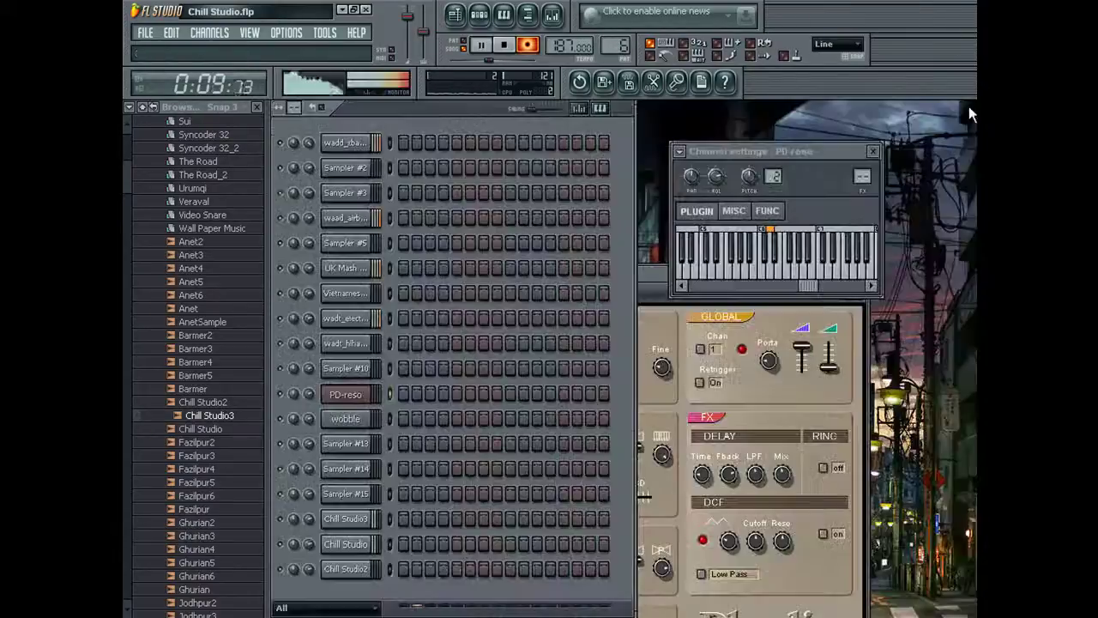
{"action": "key", "text": "space"}
Set the song position to bar 8 and record a PD-reso take from there.
{"action": "left_click", "coordinate": [453, 48]}
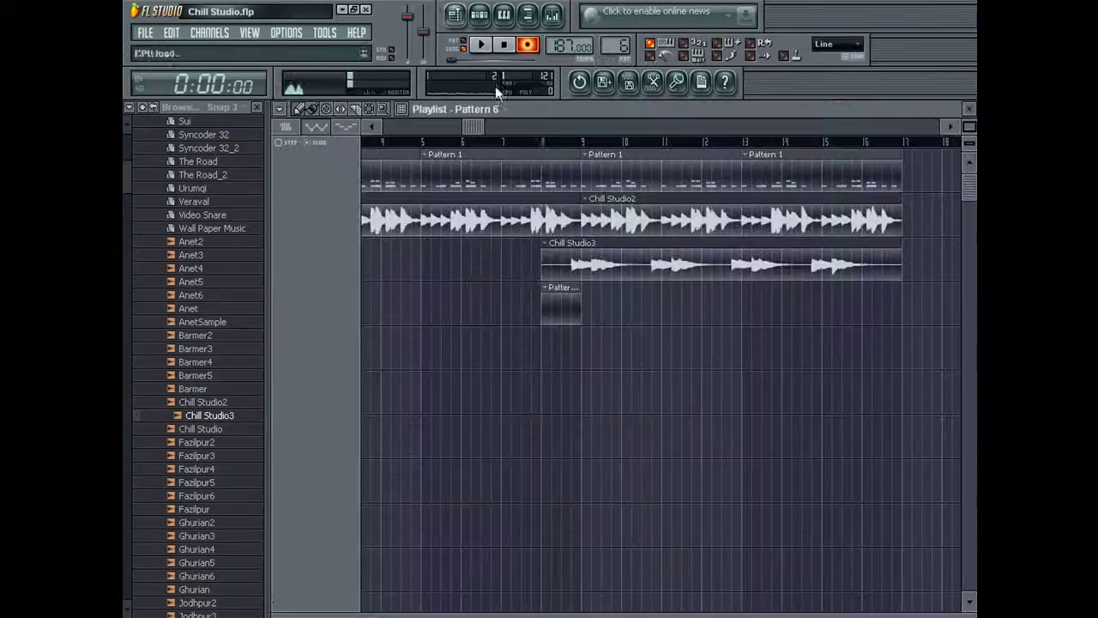
{"action": "left_click", "coordinate": [543, 142]}
{"action": "left_click", "coordinate": [970, 113]}
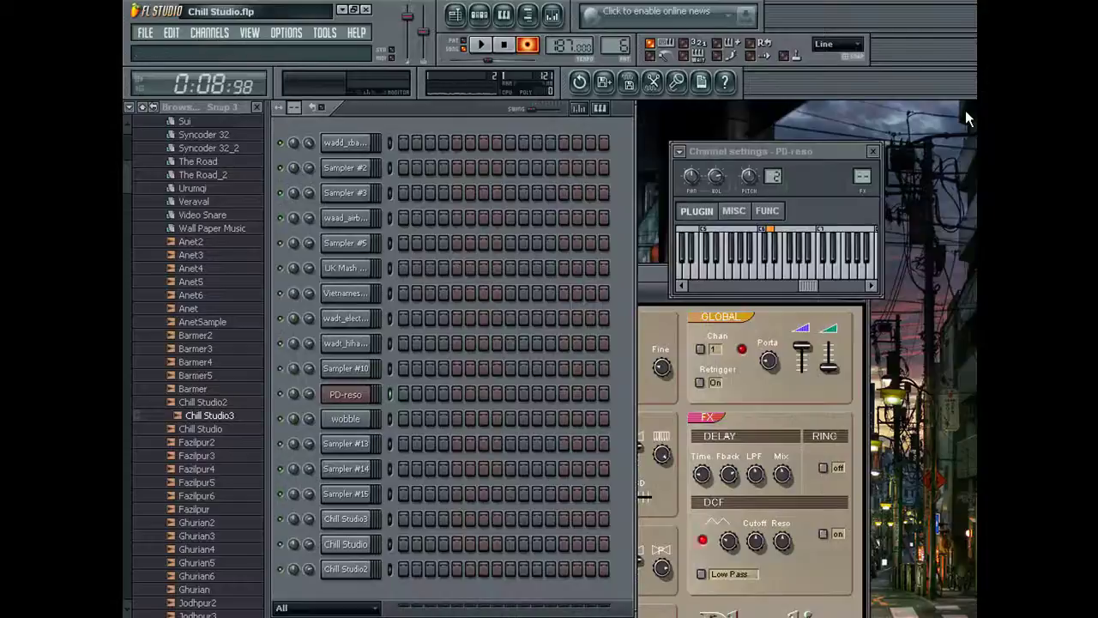
{"action": "key", "text": "space"}
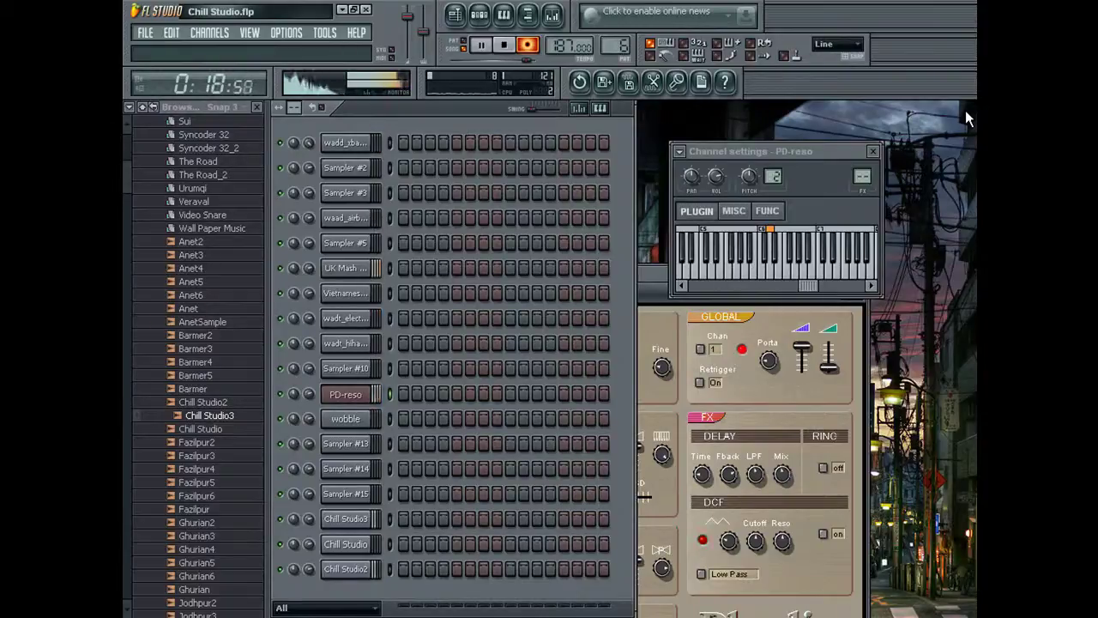
{"action": "key", "text": "space"}
Align the recorded PD-reso notes from bar 2 to bar 7 to the beat grid with uniform lengths in the piano roll.
{"action": "key", "text": "space"}
{"action": "left_click", "coordinate": [432, 393]}
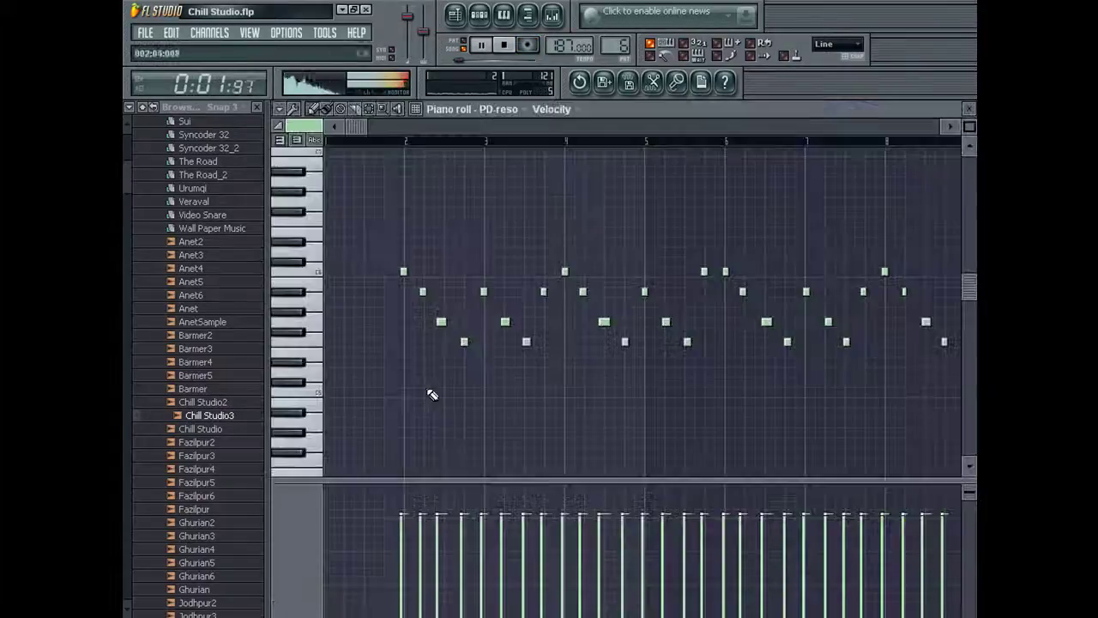
{"action": "left_click_drag", "start_coordinate": [442, 322], "coordinate": [446, 322]}
{"action": "left_click_drag", "start_coordinate": [403, 271], "coordinate": [409, 271]}
{"action": "left_click_drag", "start_coordinate": [422, 292], "coordinate": [429, 291]}
{"action": "left_click_drag", "start_coordinate": [464, 341], "coordinate": [469, 343]}
{"action": "left_click_drag", "start_coordinate": [482, 291], "coordinate": [524, 340]}
{"action": "left_click_drag", "start_coordinate": [543, 293], "coordinate": [569, 272]}
{"action": "left_click_drag", "start_coordinate": [583, 293], "coordinate": [623, 348]}
{"action": "left_click_drag", "start_coordinate": [646, 291], "coordinate": [689, 341]}
{"action": "left_click_drag", "start_coordinate": [704, 272], "coordinate": [849, 341]}
{"action": "right_click", "coordinate": [807, 293]}
{"action": "left_click", "coordinate": [809, 291]}
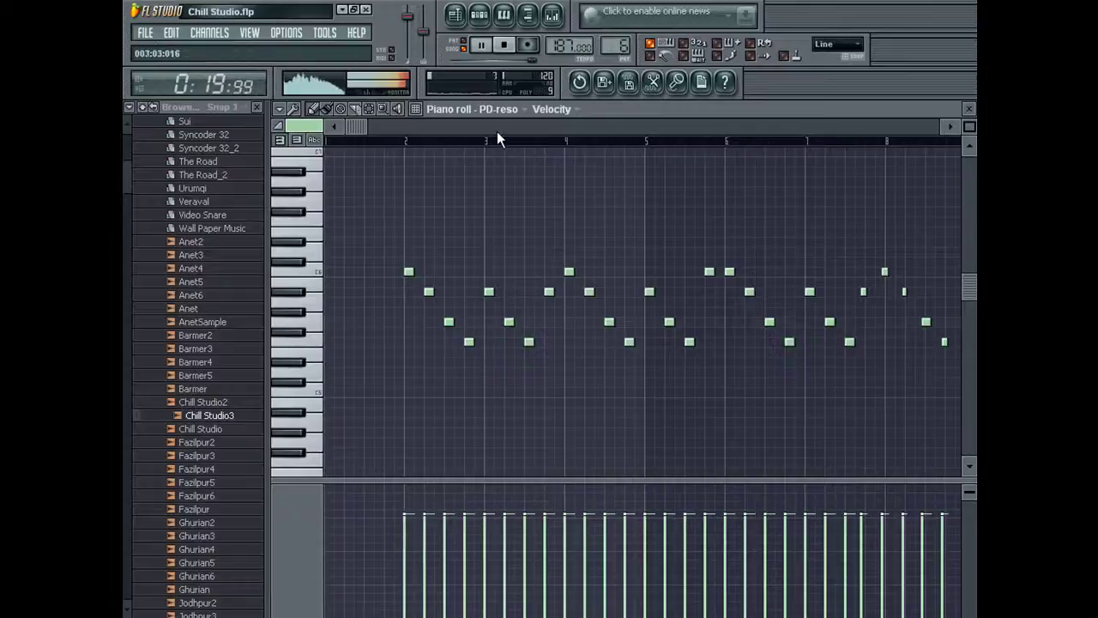
Align the PD-reso notes at the end of bar 7 and through bar 8 to the beat grid.
{"action": "scroll", "coordinate": [504, 151], "scroll_direction": "right", "scroll_amount": 3}
{"action": "left_click_drag", "start_coordinate": [663, 293], "coordinate": [669, 294]}
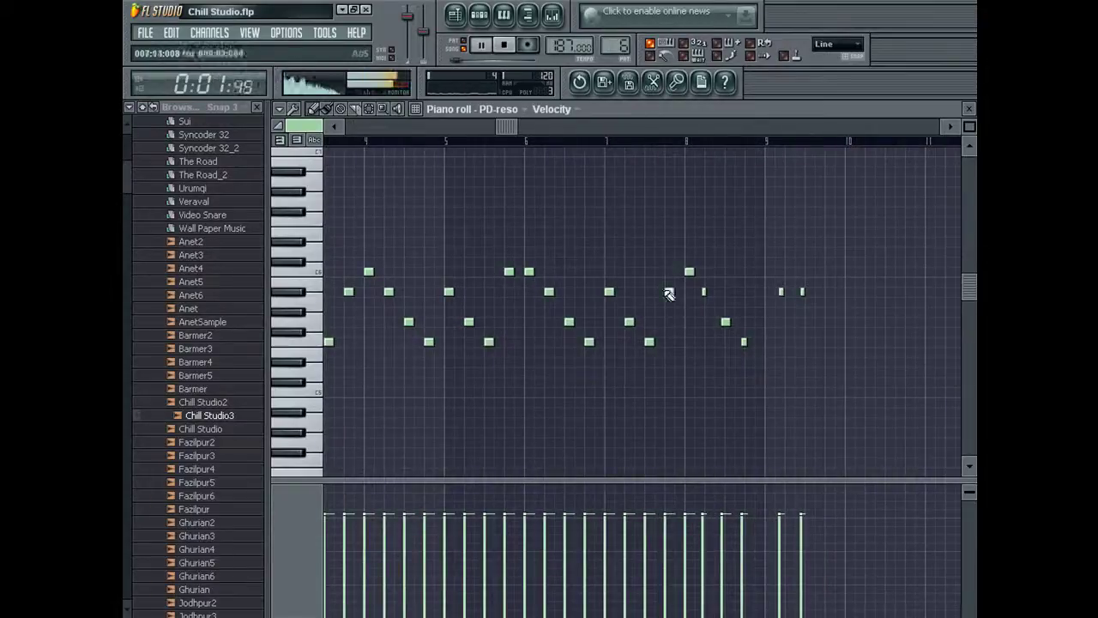
{"action": "right_click", "coordinate": [726, 321]}
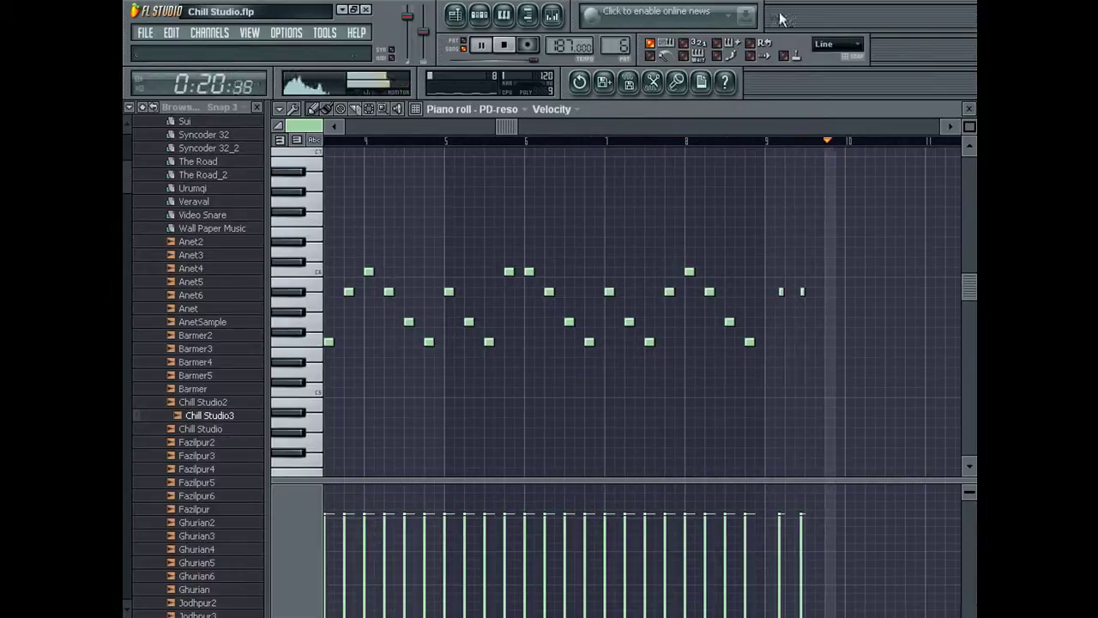
Replace the two short bar 9 notes with C6 notes on beats 2 and 3.
{"action": "left_click_drag", "start_coordinate": [800, 298], "coordinate": [808, 299]}
{"action": "left_click", "coordinate": [787, 271]}
{"action": "right_click", "coordinate": [809, 291]}
{"action": "left_click", "coordinate": [812, 261]}
{"action": "left_click_drag", "start_coordinate": [811, 261], "coordinate": [809, 271]}
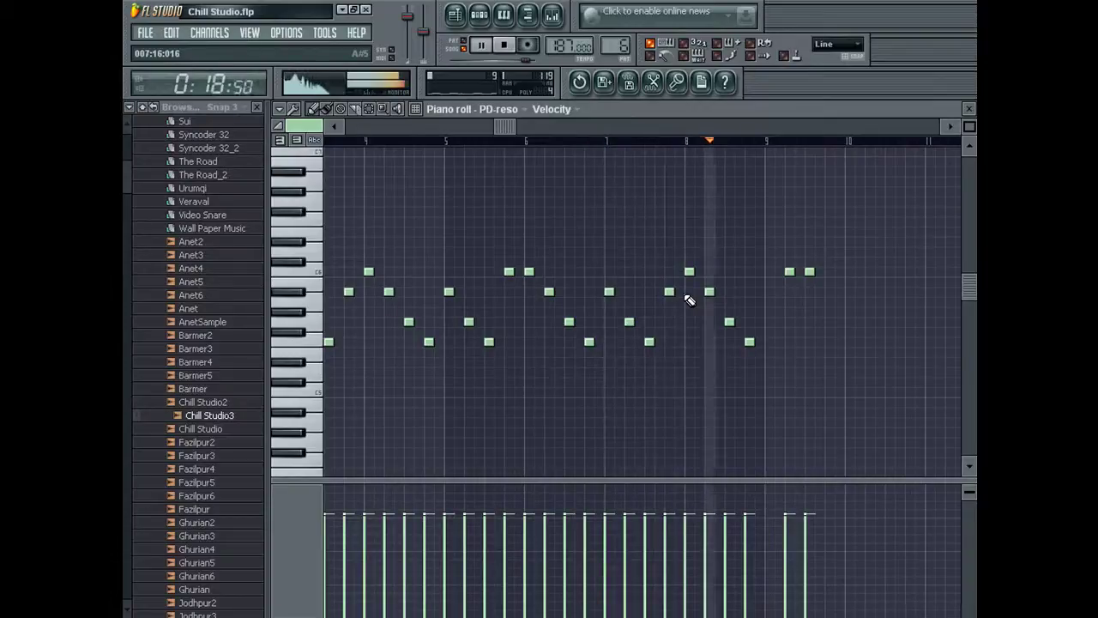
Add a C6 note on beat 2 of bar 8 and play the song from bar 8.
{"action": "key", "text": "space"}
{"action": "left_click", "coordinate": [712, 273]}
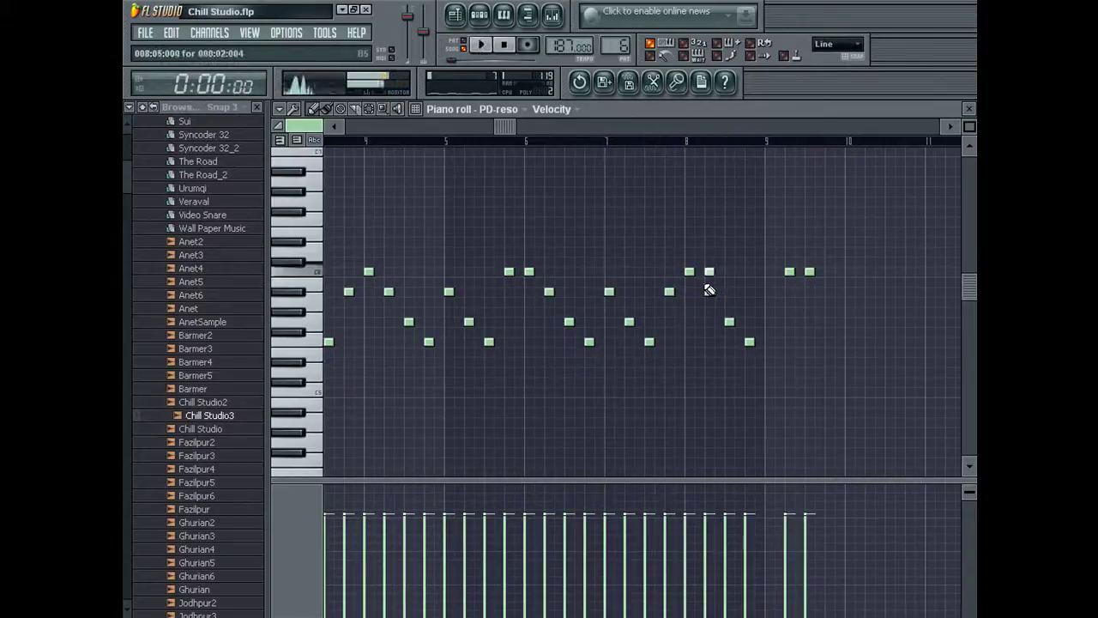
{"action": "key", "text": "F5"}
{"action": "left_click", "coordinate": [550, 148]}
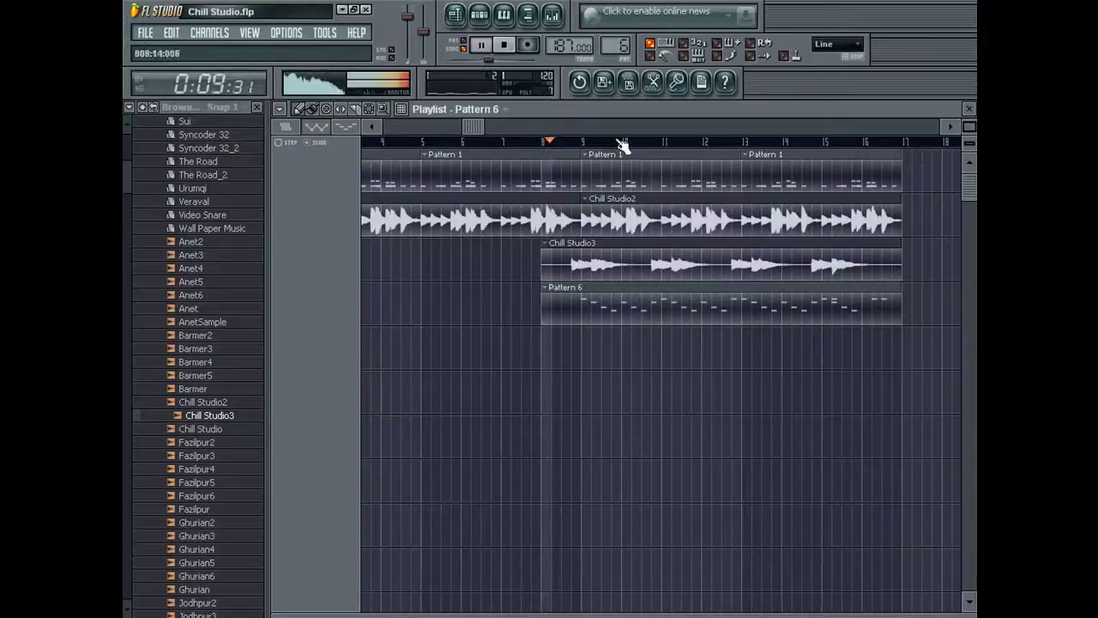
{"action": "left_click", "coordinate": [970, 109]}
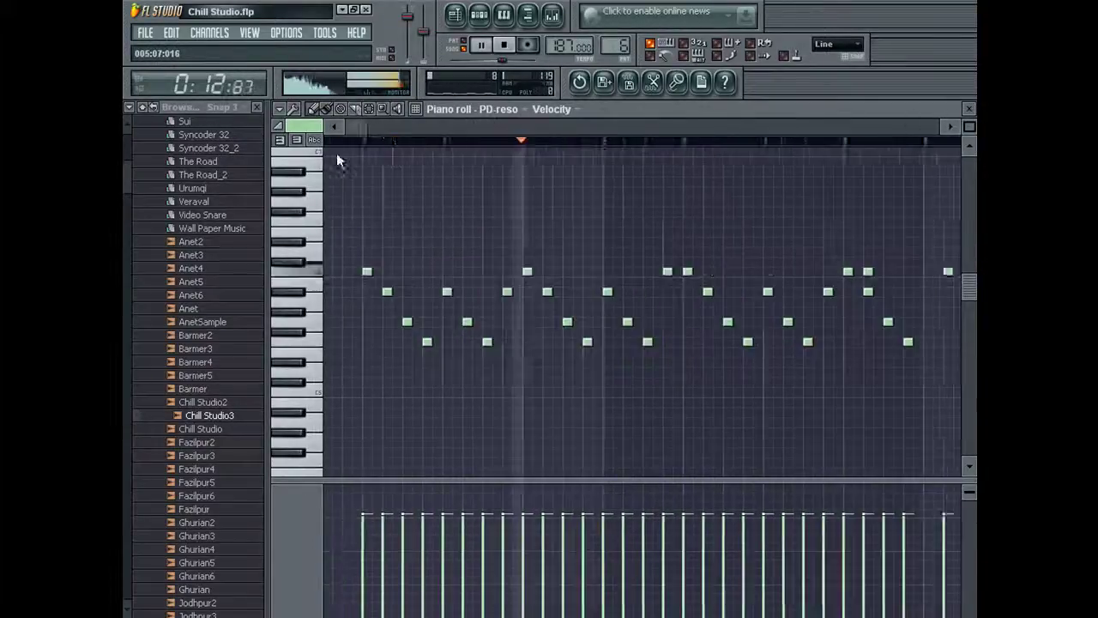
Change the second-beat notes of bars 5 and 7 to A#5 and add a C6 note at the start of bar 11.
{"action": "left_click", "coordinate": [642, 292]}
{"action": "right_click", "coordinate": [640, 321]}
{"action": "left_click_drag", "start_coordinate": [798, 322], "coordinate": [799, 293]}
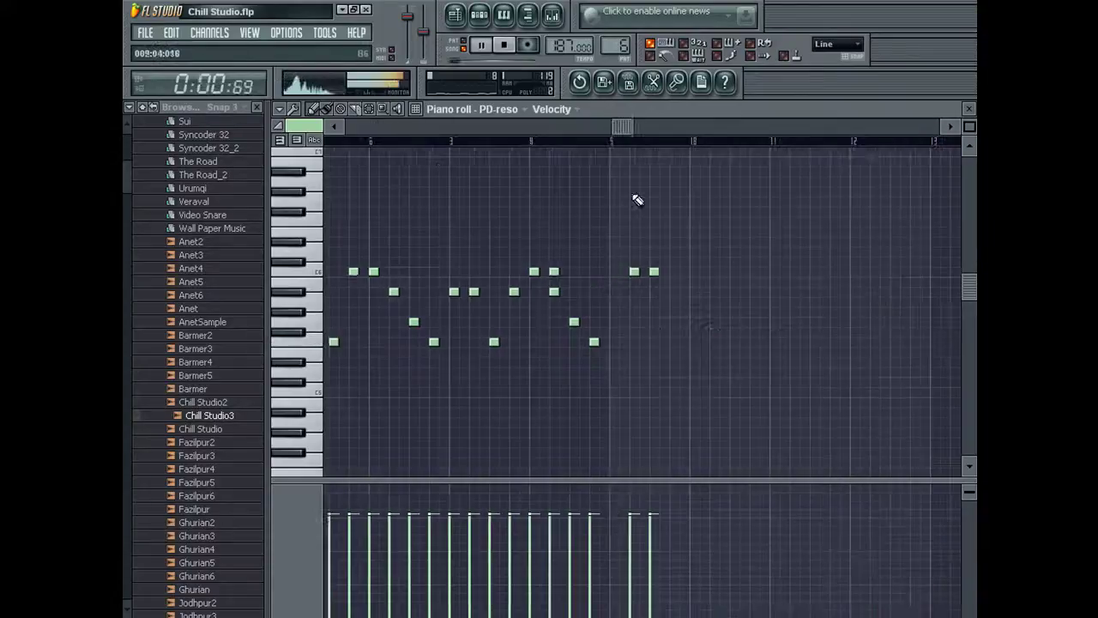
{"action": "left_click", "coordinate": [769, 272]}
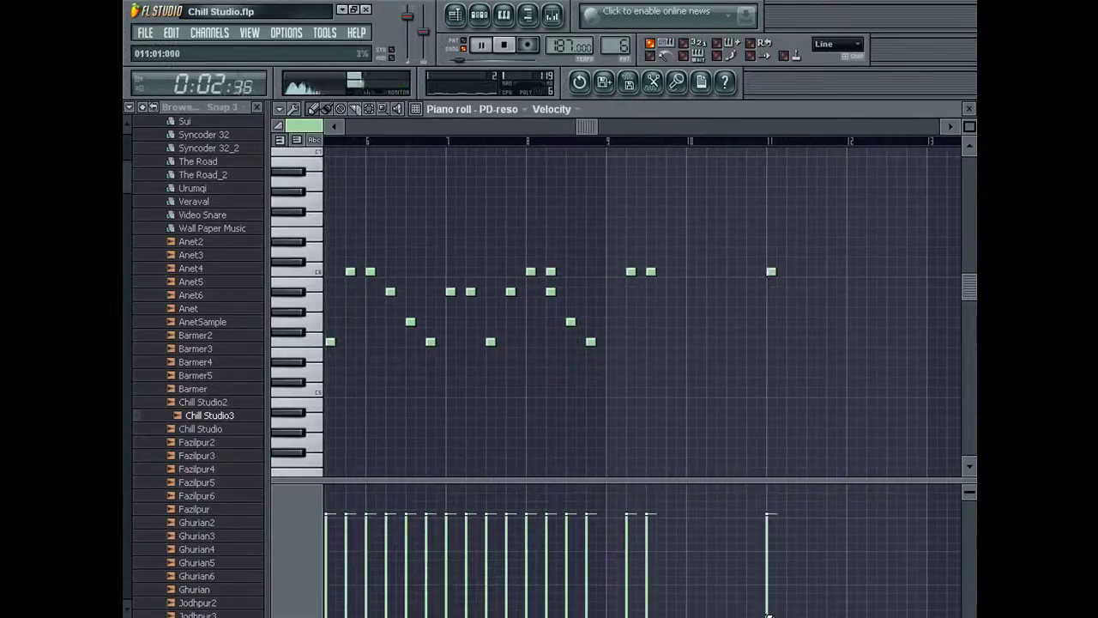
Audition the song from bar 14 and delete the A#5 note on beat 2 of PD-reso bar 8.
{"action": "key", "text": "F5"}
{"action": "left_click", "coordinate": [827, 143]}
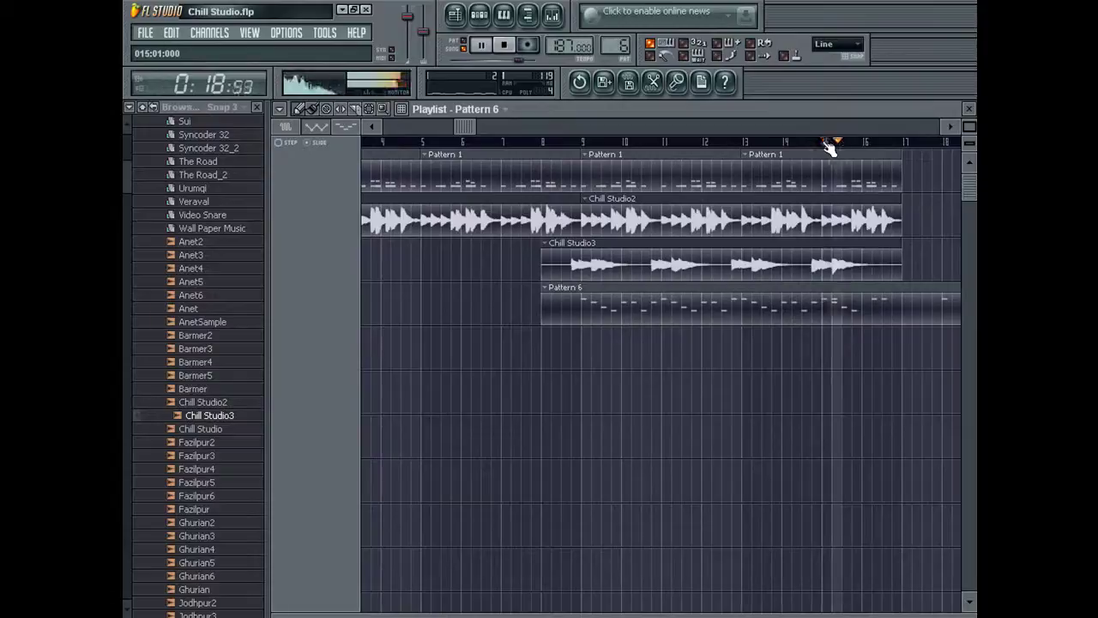
{"action": "left_click_drag", "start_coordinate": [825, 144], "coordinate": [789, 144]}
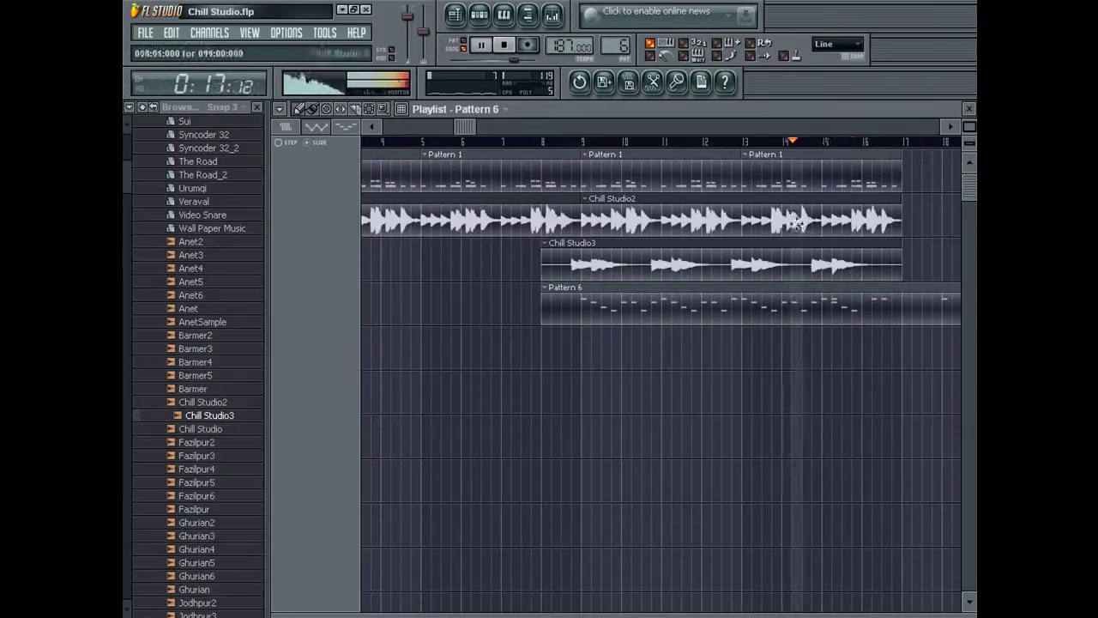
{"action": "double_click", "coordinate": [785, 311]}
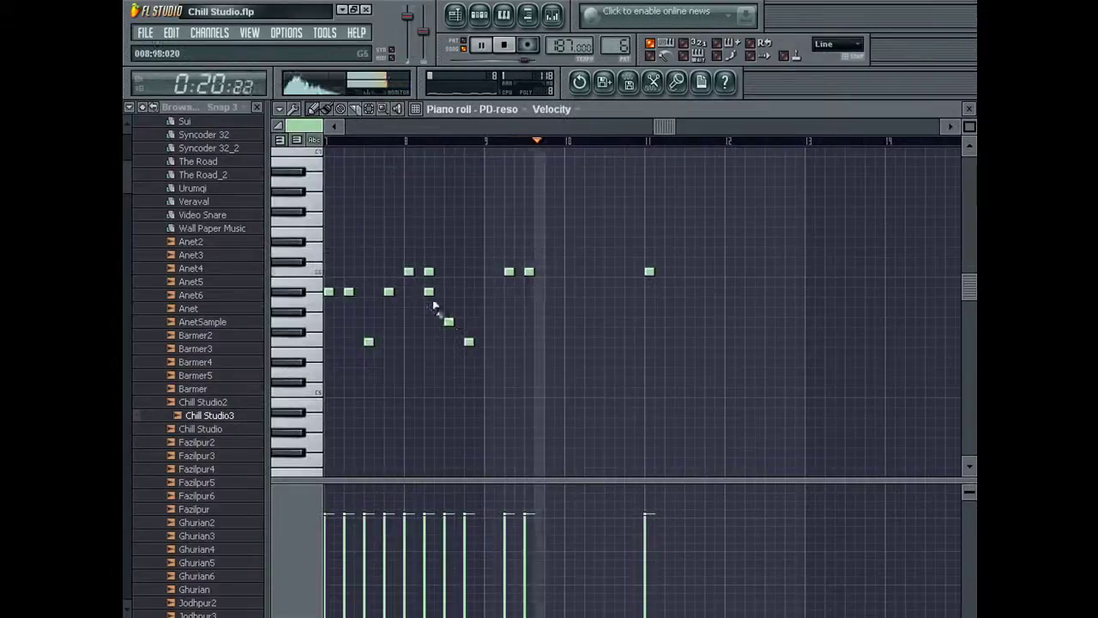
Audition bar 14 again, change the beat 3 note of PD-reso bar 8 to A#5 and delete the F5 note on beat 4.
{"action": "key", "text": "F5"}
{"action": "left_click", "coordinate": [816, 142]}
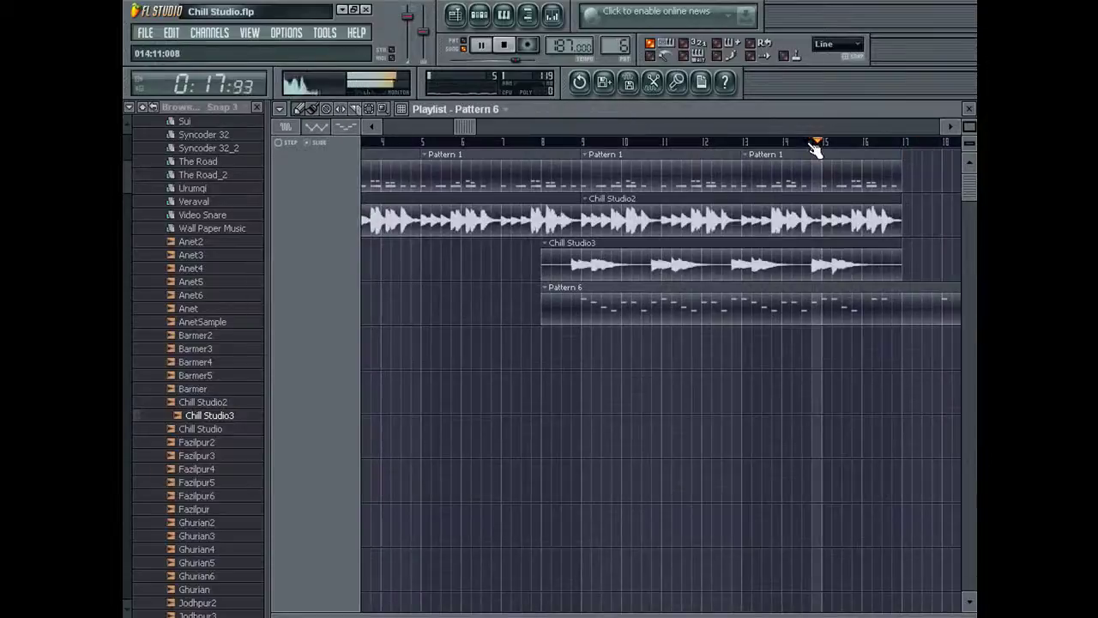
{"action": "left_click_drag", "start_coordinate": [815, 144], "coordinate": [784, 143]}
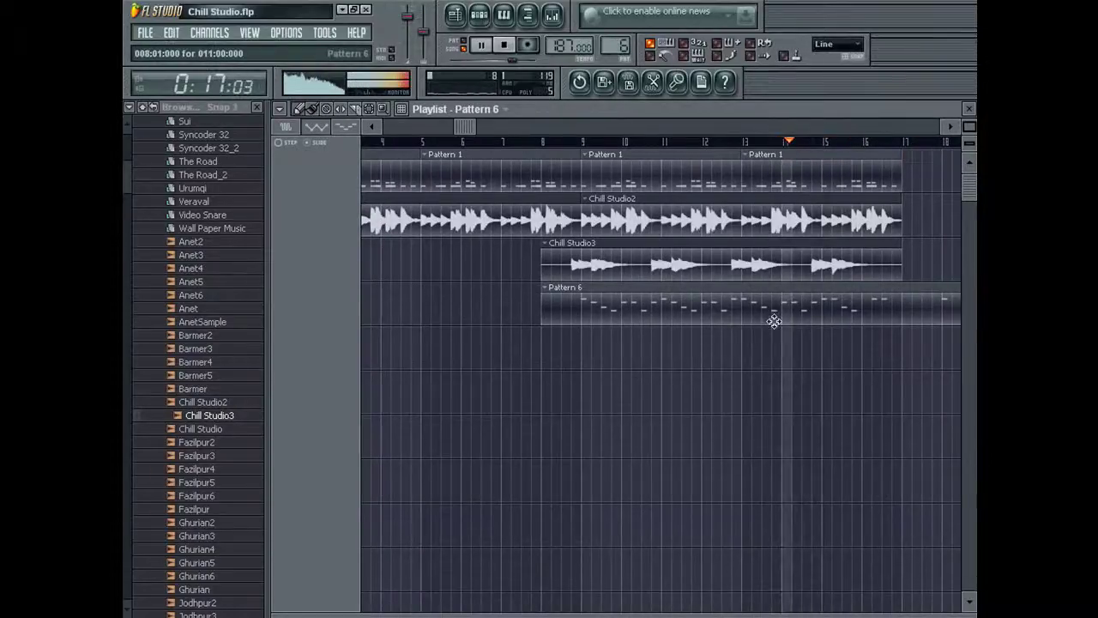
{"action": "double_click", "coordinate": [774, 310]}
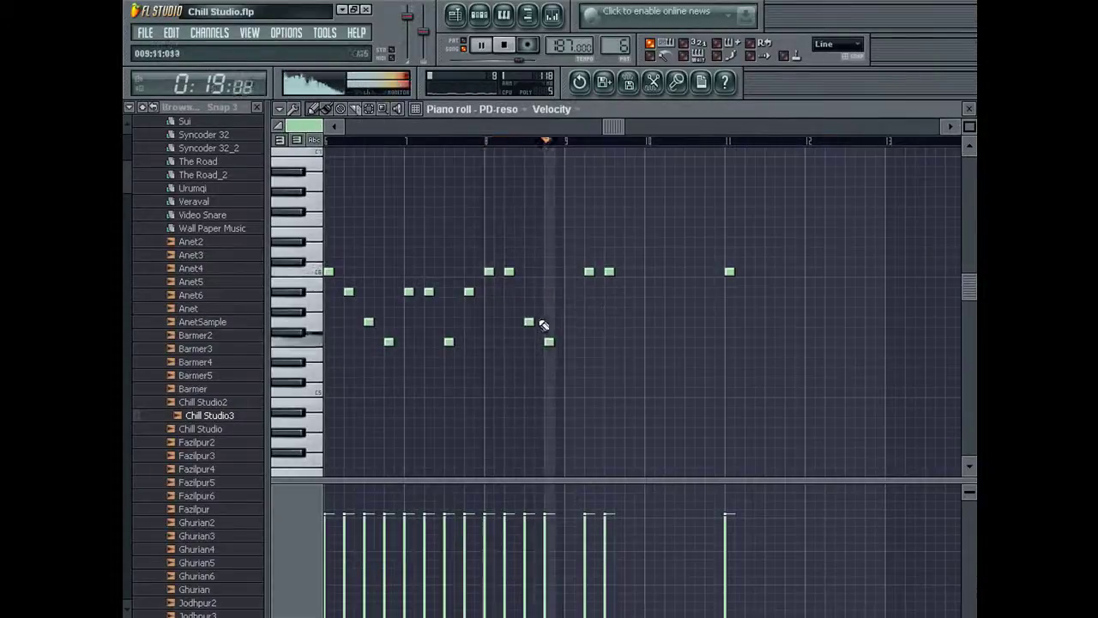
{"action": "key", "text": "space"}
{"action": "left_click_drag", "start_coordinate": [532, 272], "coordinate": [528, 295]}
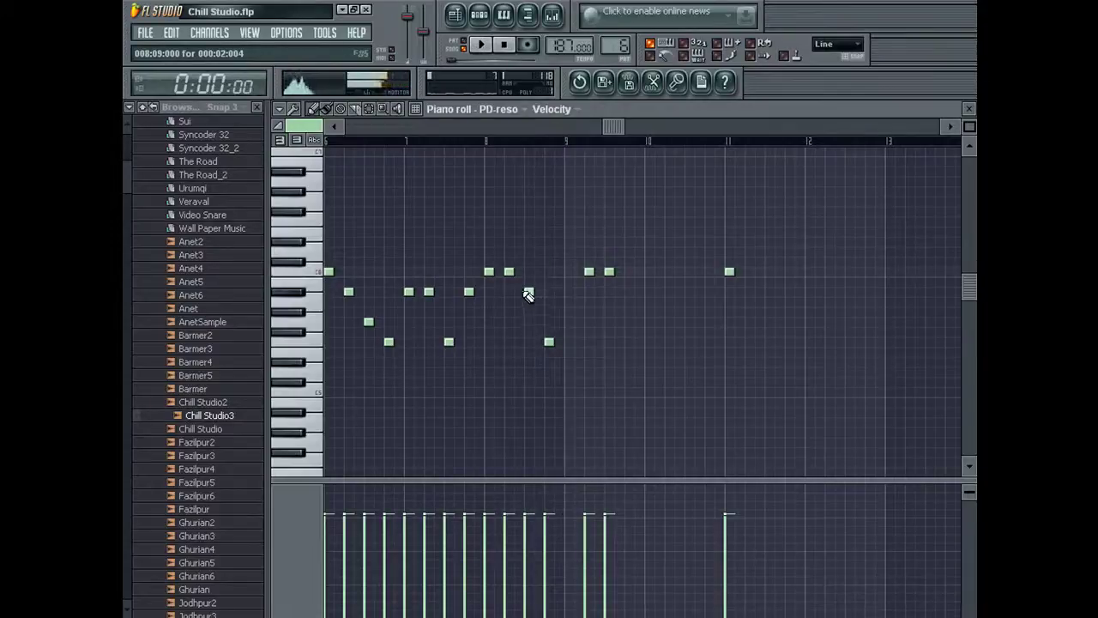
Replay the song around bar 14 and change the beat 3 note of PD-reso bar 8 to G5.
{"action": "left_click", "coordinate": [470, 56]}
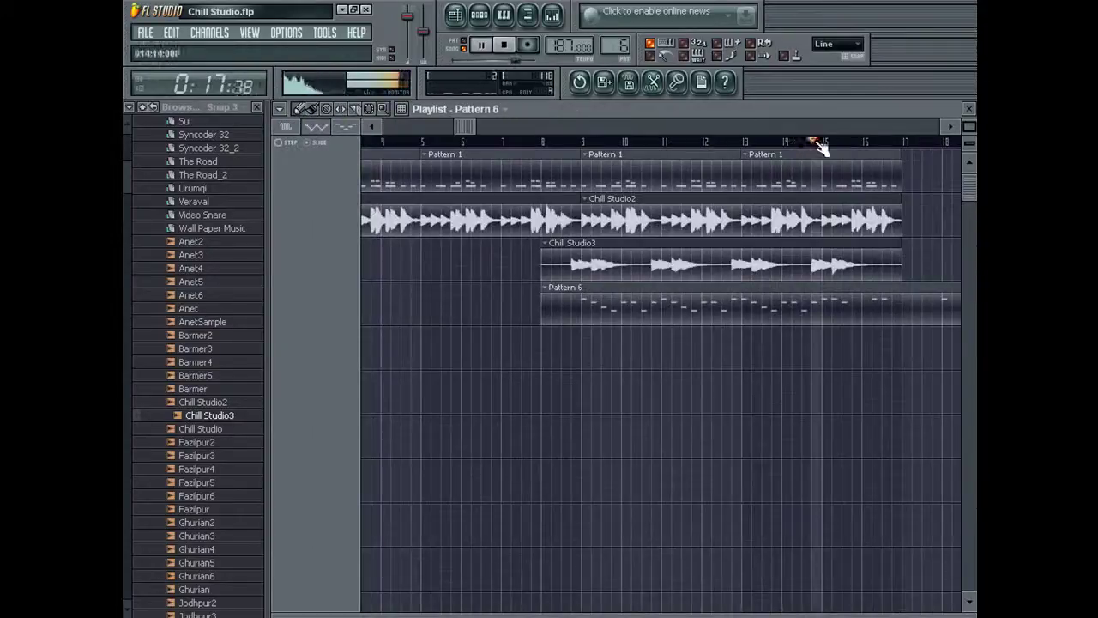
{"action": "double_click", "coordinate": [807, 300]}
{"action": "left_click_drag", "start_coordinate": [446, 292], "coordinate": [445, 313]}
{"action": "key", "text": "space"}
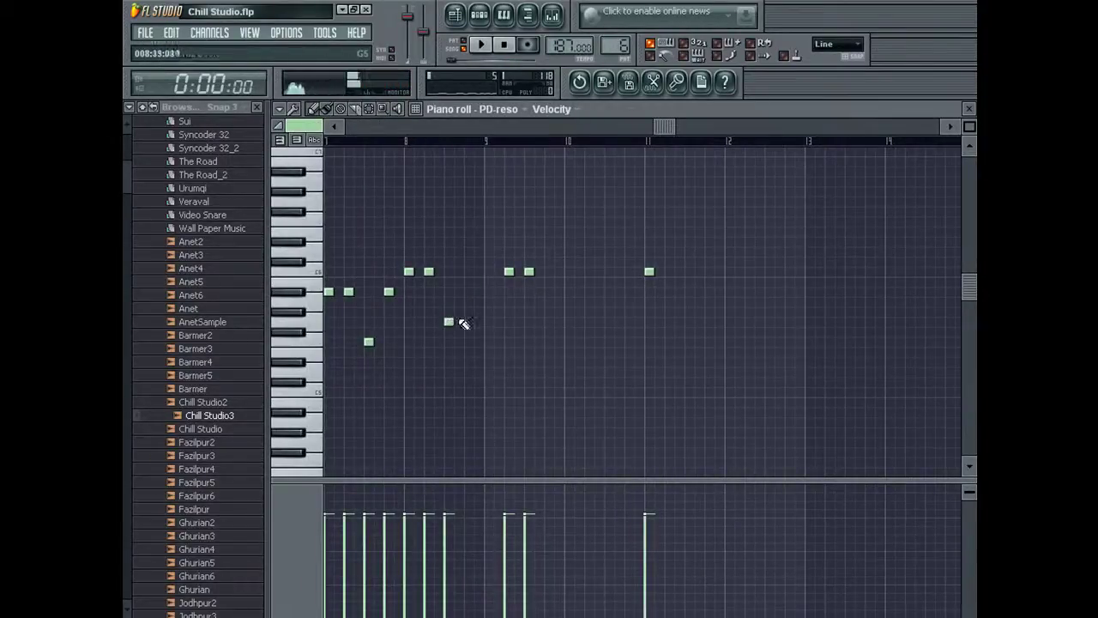
Play the song from mid bar 14 and select the playlist range from there to bar 18.
{"action": "left_click", "coordinate": [456, 59]}
{"action": "left_click", "coordinate": [808, 143]}
{"action": "key", "text": "space"}
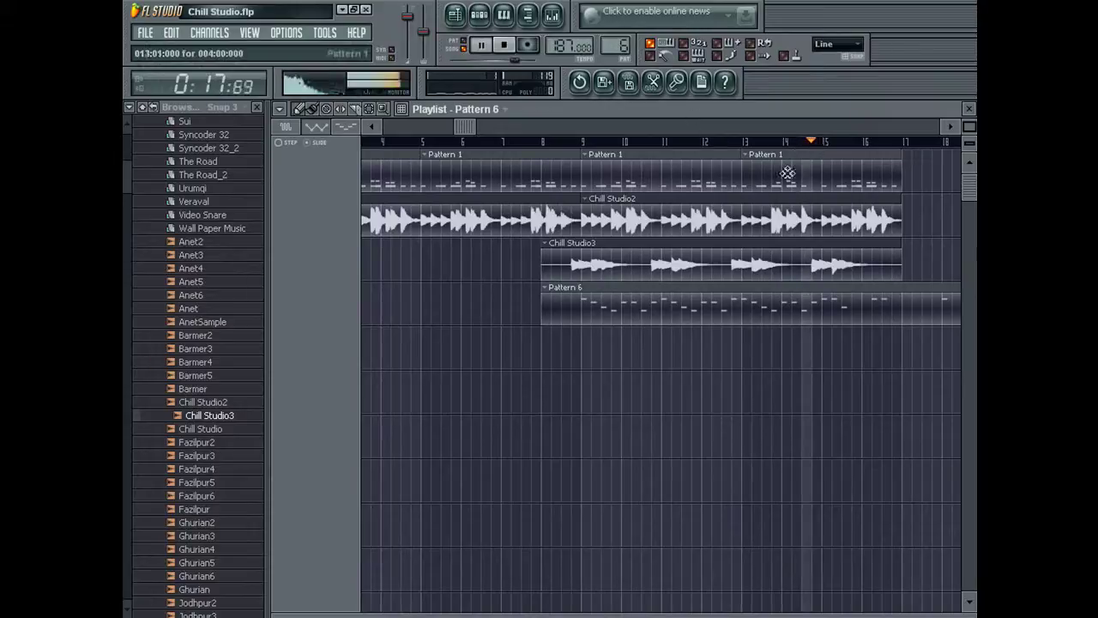
{"action": "left_click_drag", "start_coordinate": [802, 143], "coordinate": [935, 143]}
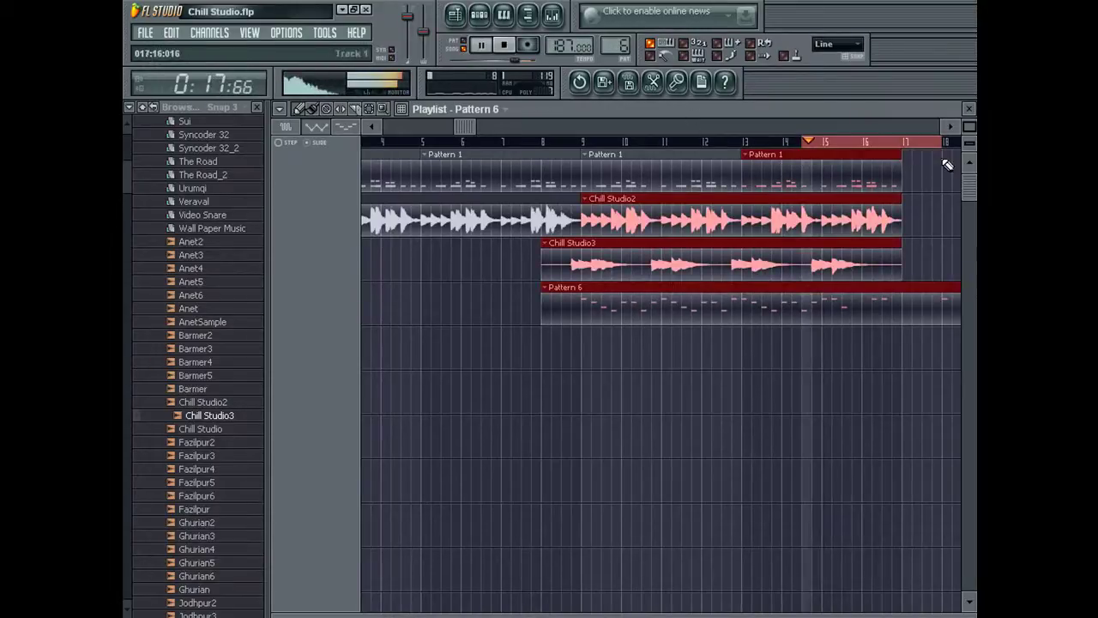
Change the beat 2 note of PD-reso bar 8 to A#5, delete both C6 notes in bar 9 and stop playback.
{"action": "double_click", "coordinate": [772, 305]}
{"action": "left_click_drag", "start_coordinate": [510, 272], "coordinate": [510, 291]}
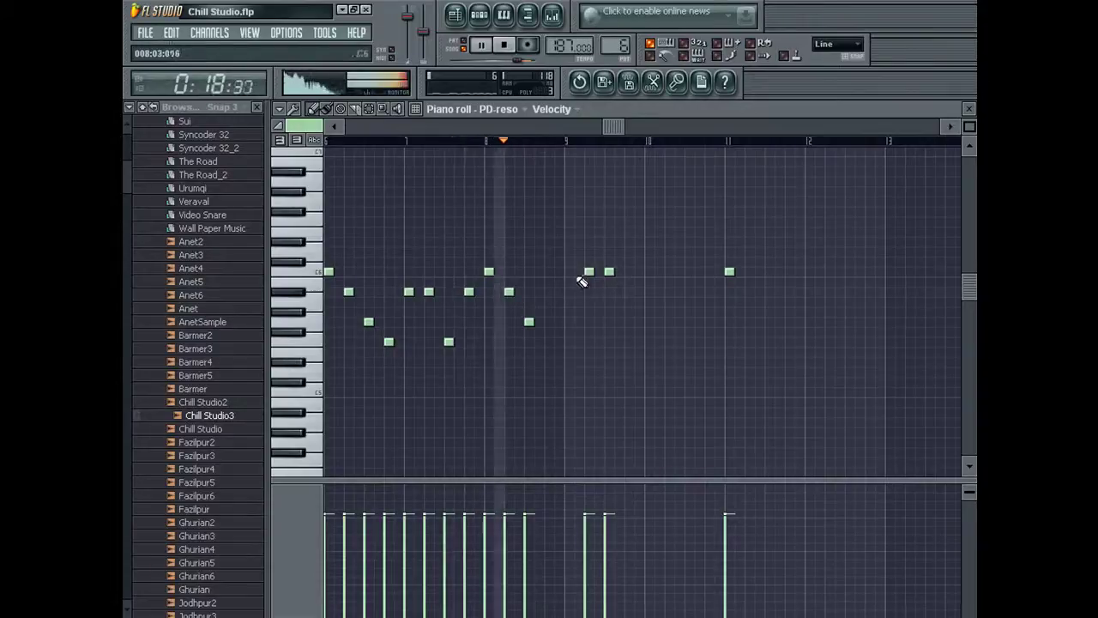
{"action": "right_click", "coordinate": [588, 272]}
{"action": "right_click", "coordinate": [609, 272]}
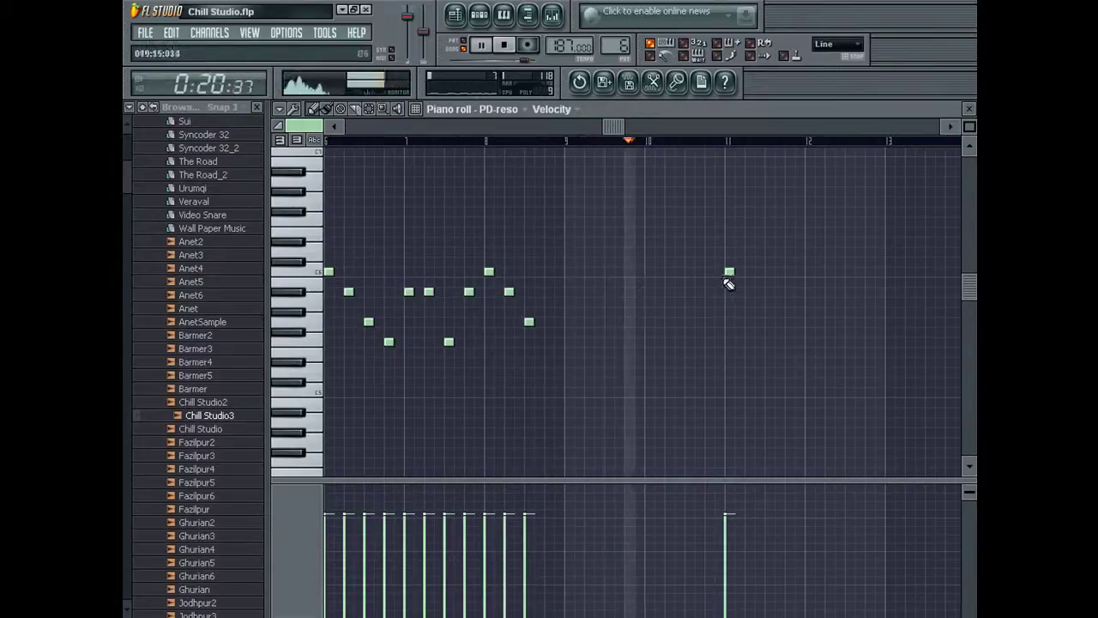
{"action": "key", "text": "F7"}
{"action": "key", "text": "space"}
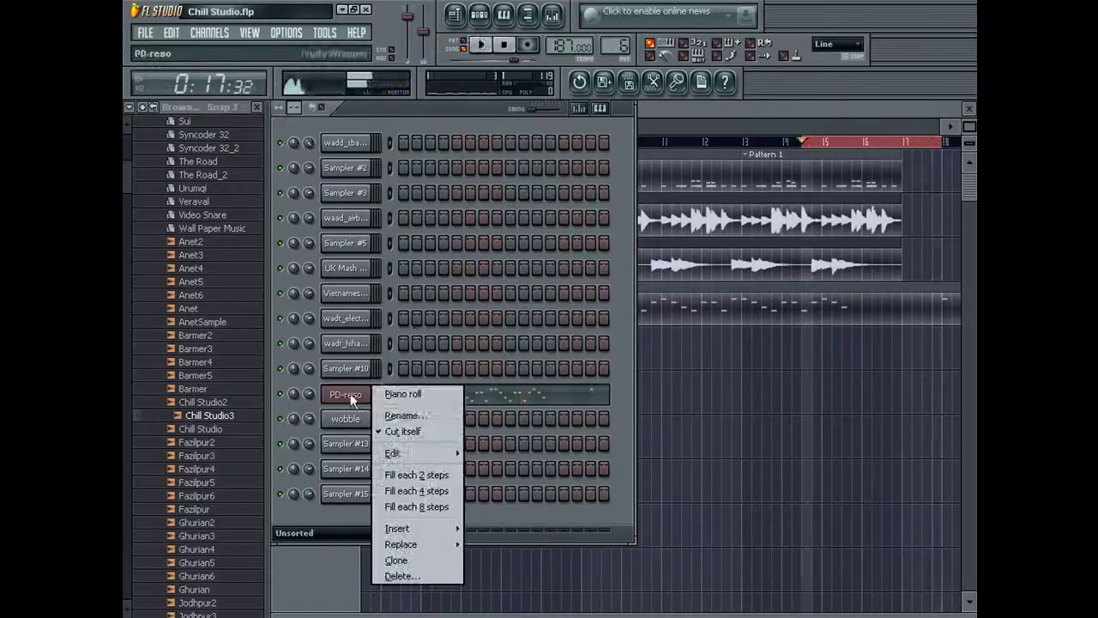
Rename the Sampler #10 channel to PD-reso.
{"action": "right_click", "coordinate": [399, 391]}
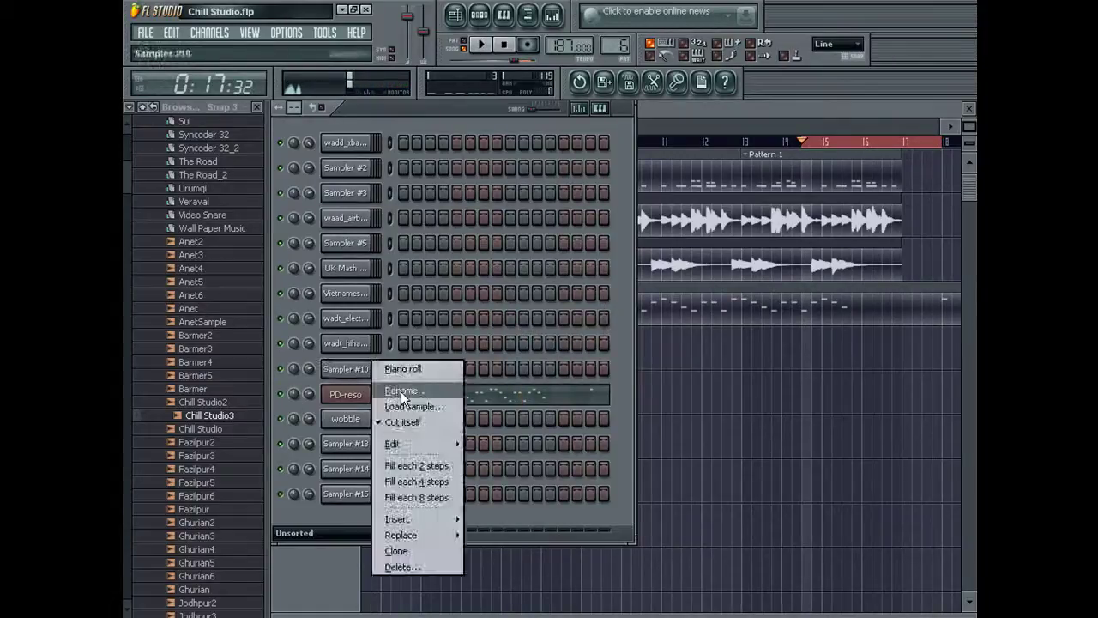
{"action": "left_click", "coordinate": [397, 390]}
{"action": "key", "text": "Return"}
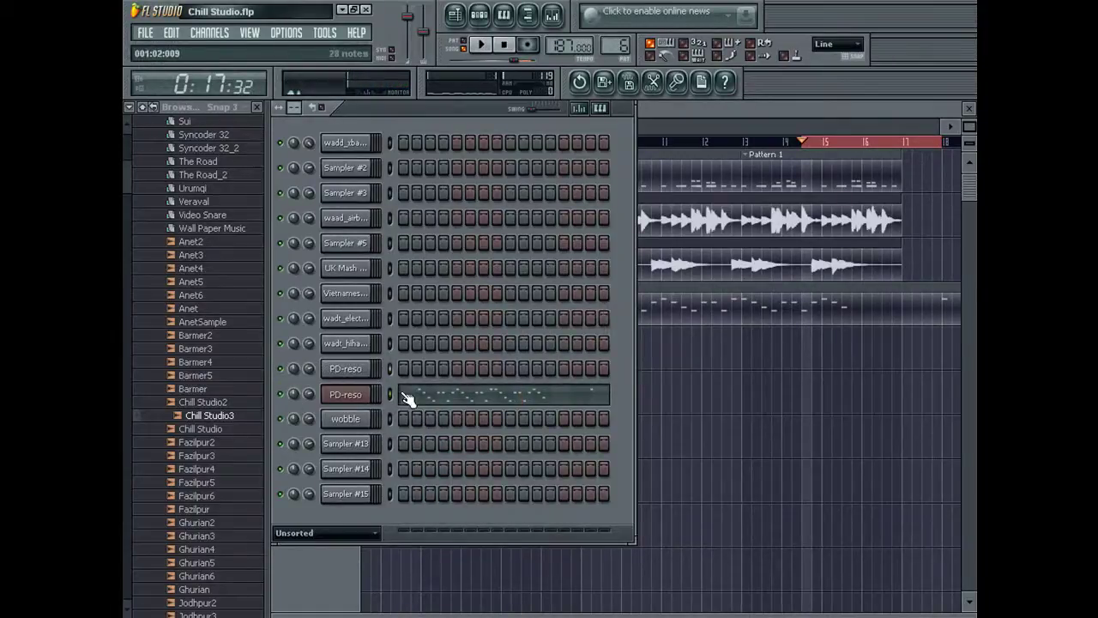
Copy the melody notes to the renamed channel and solo the original PD-reso channel.
{"action": "right_click", "coordinate": [282, 392]}
{"action": "key", "text": "Escape"}
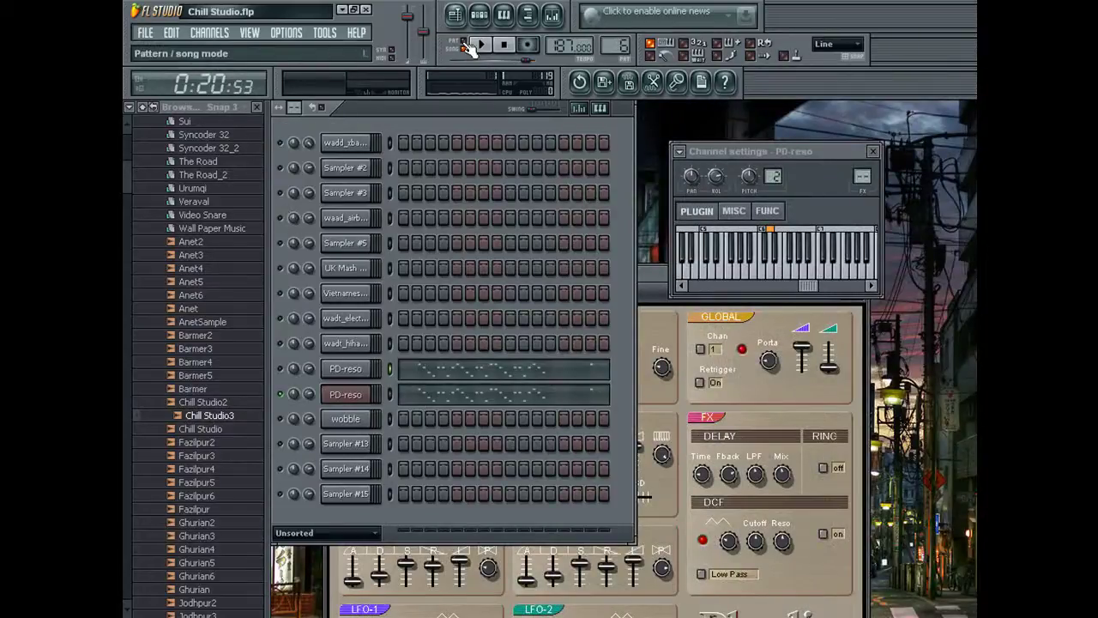
{"action": "left_click", "coordinate": [551, 15]}
{"action": "left_click", "coordinate": [551, 14]}
Render the current pattern to a WAV file named Chill Studio4.
{"action": "key", "text": "ctrl+r"}
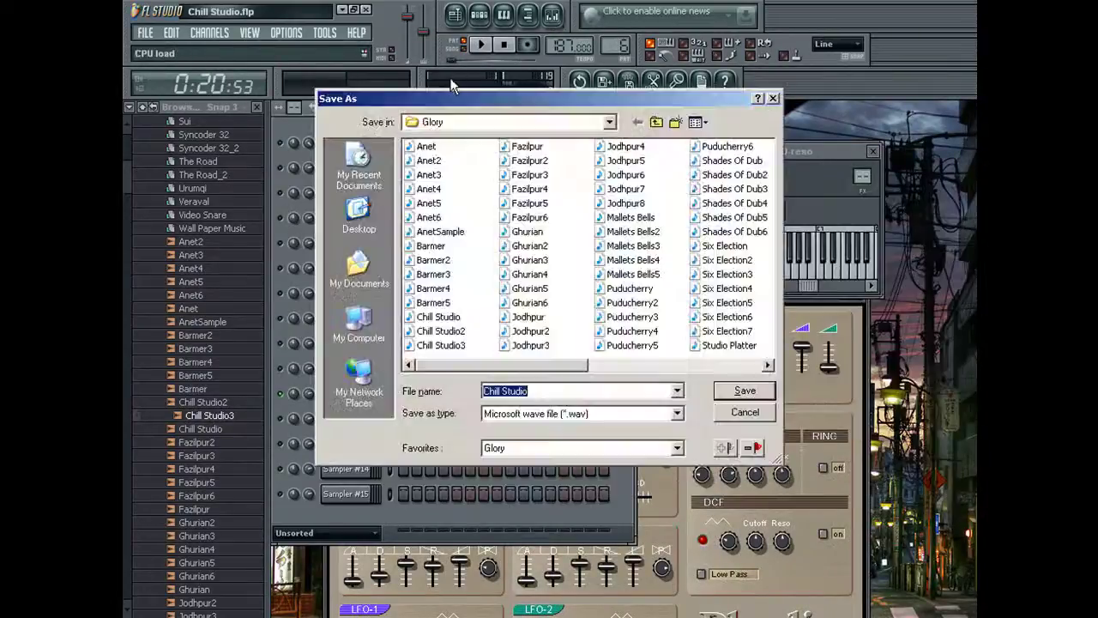
{"action": "key", "text": "End"}
{"action": "type", "text": "4"}
{"action": "key", "text": "Return"}
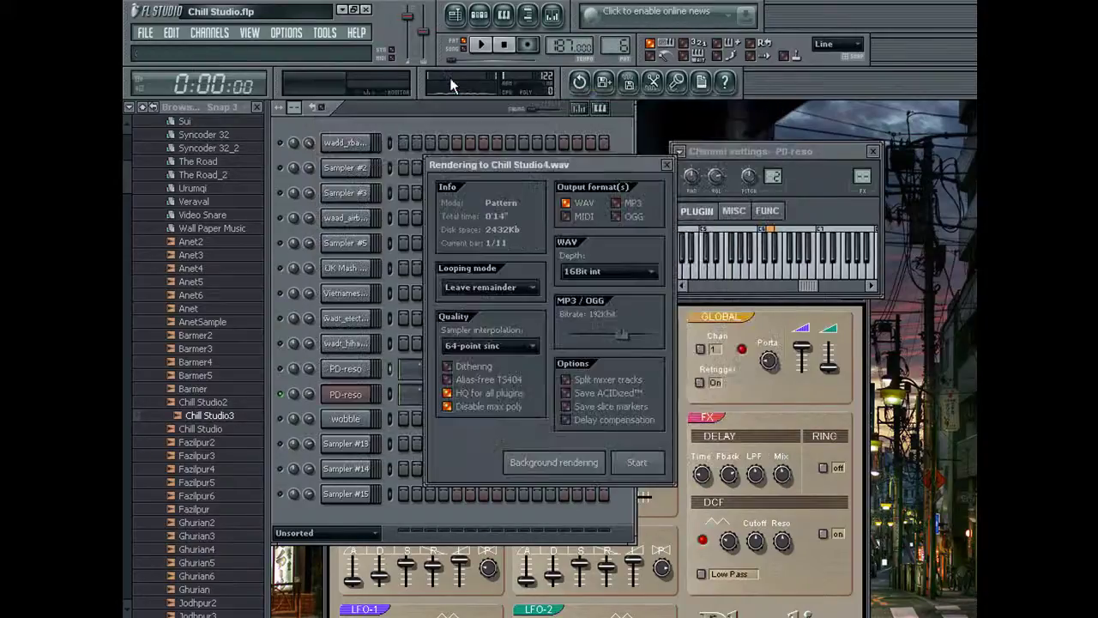
{"action": "left_click", "coordinate": [524, 464]}
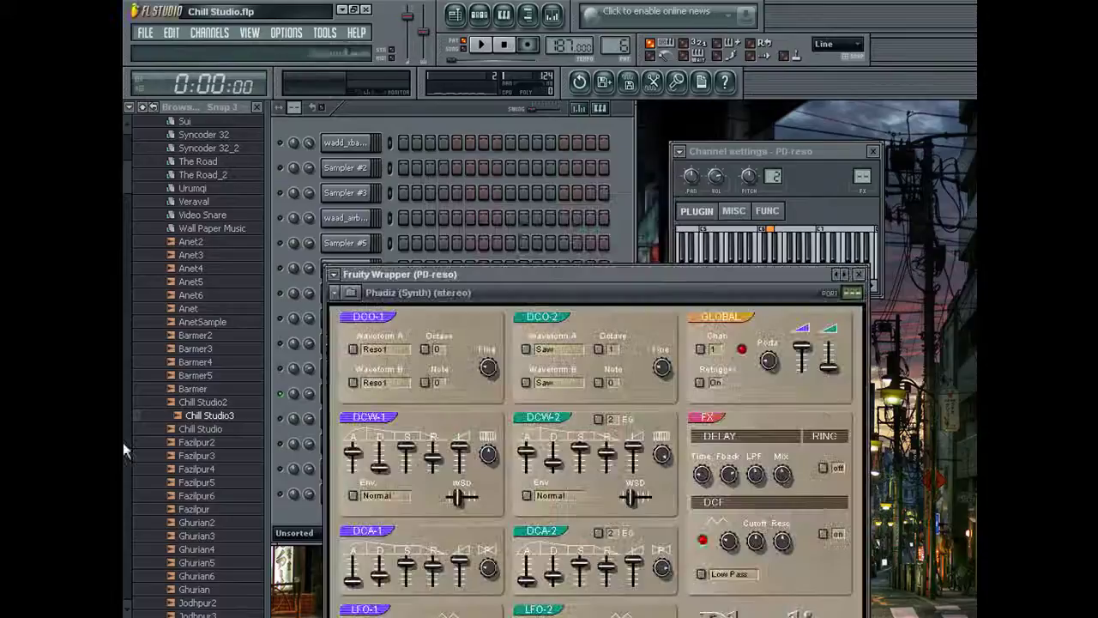
Put the Chill Studio4 audio clip at bar 8 in place of Pattern 6 in the playlist and cut it off at bar 17.
{"action": "key", "text": "F5"}
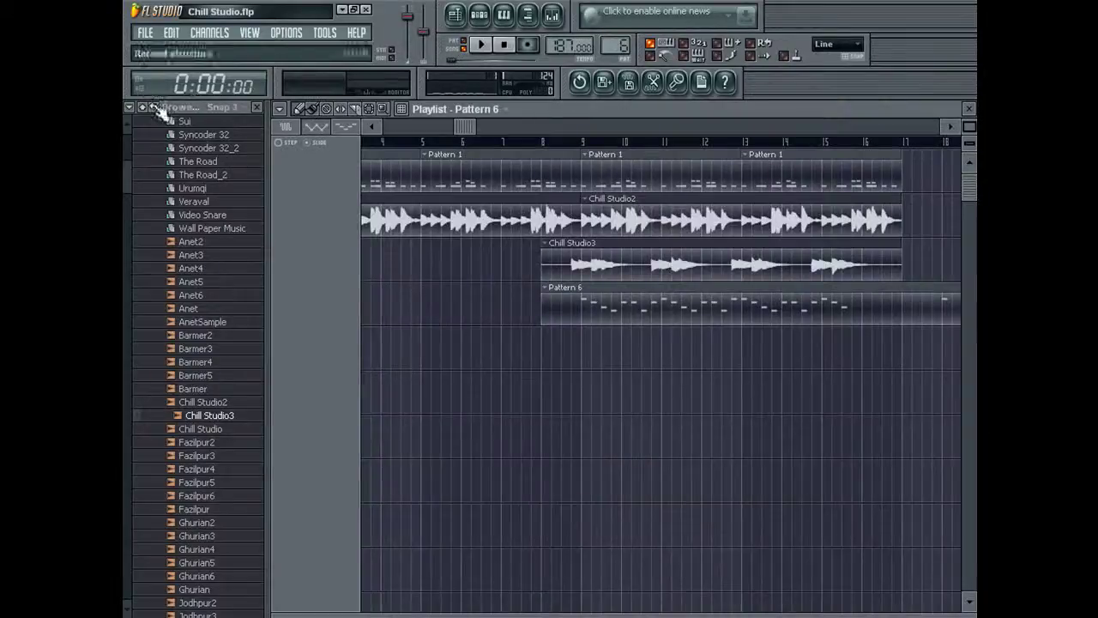
{"action": "left_click_drag", "start_coordinate": [230, 433], "coordinate": [612, 284]}
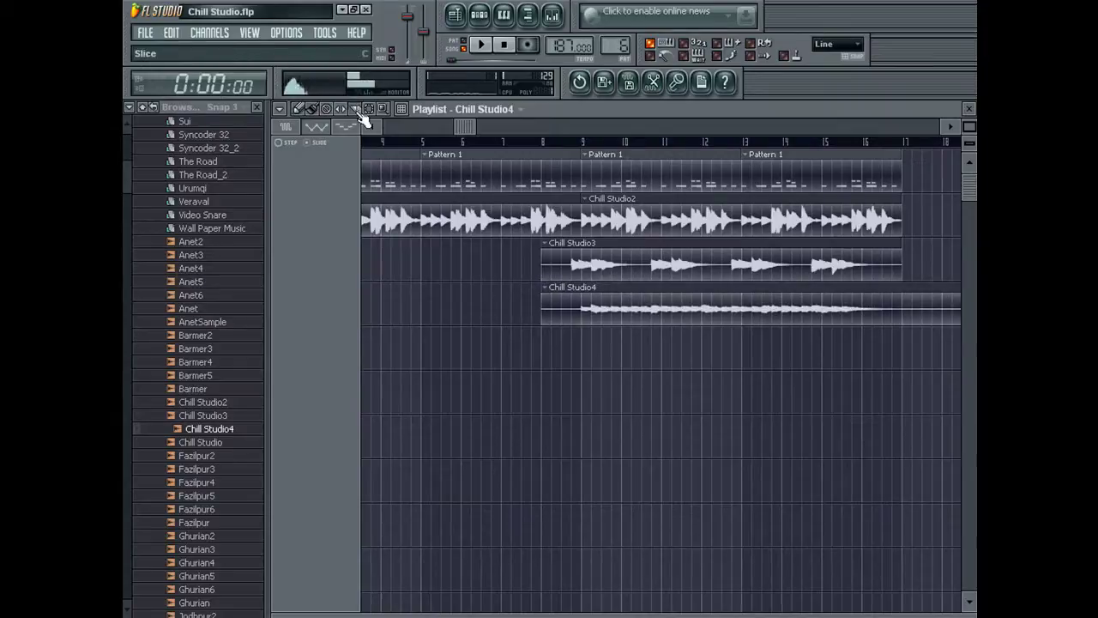
{"action": "left_click_drag", "start_coordinate": [901, 283], "coordinate": [907, 318]}
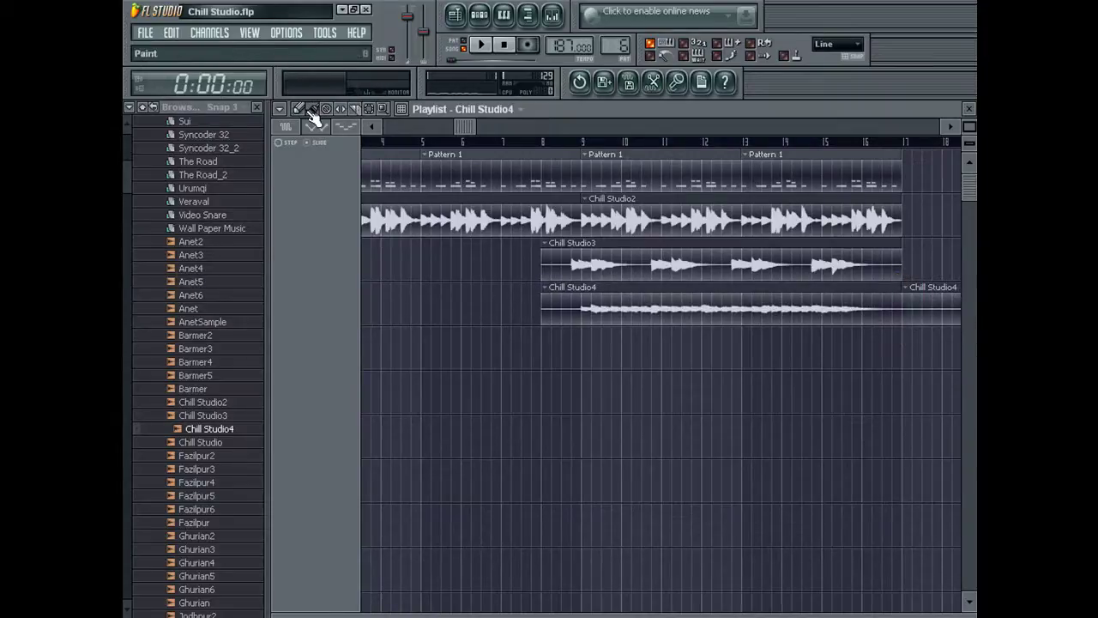
{"action": "key", "text": "F5"}
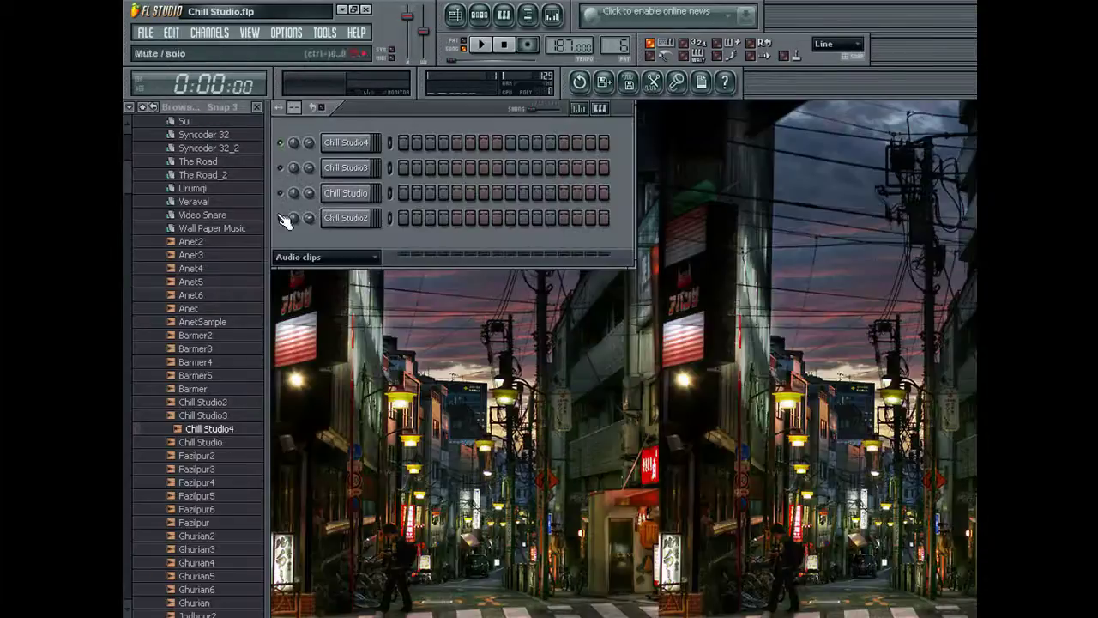
Show and unmute all channels, start song playback and open the Phadiz synth of the second PD-reso channel.
{"action": "left_click", "coordinate": [283, 257]}
{"action": "left_click", "coordinate": [291, 271]}
{"action": "left_click", "coordinate": [347, 394]}
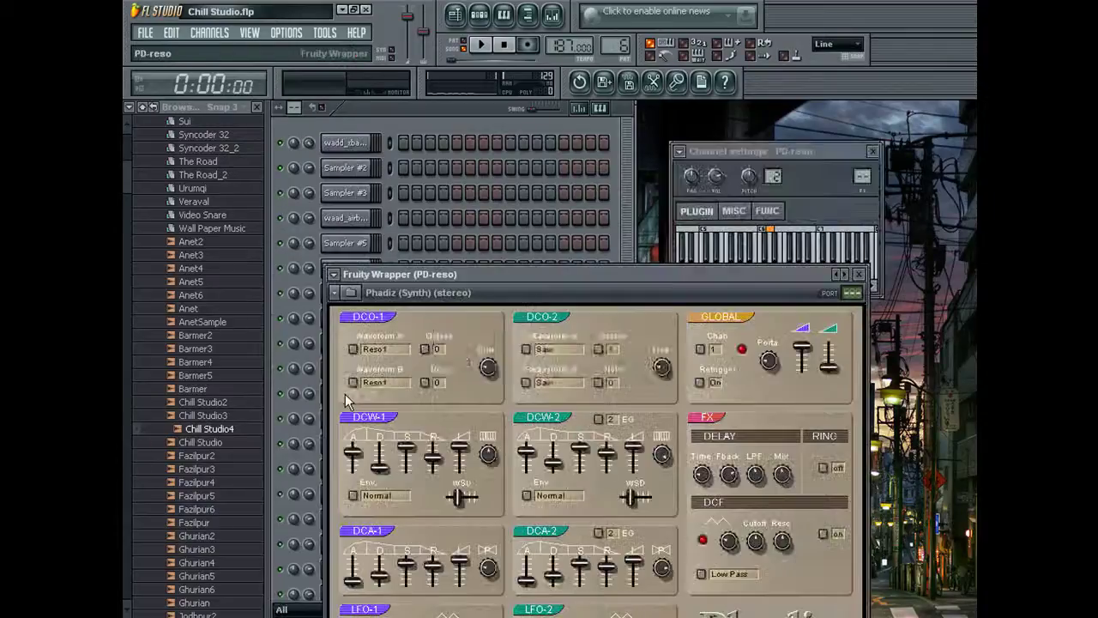
{"action": "key", "text": "Return"}
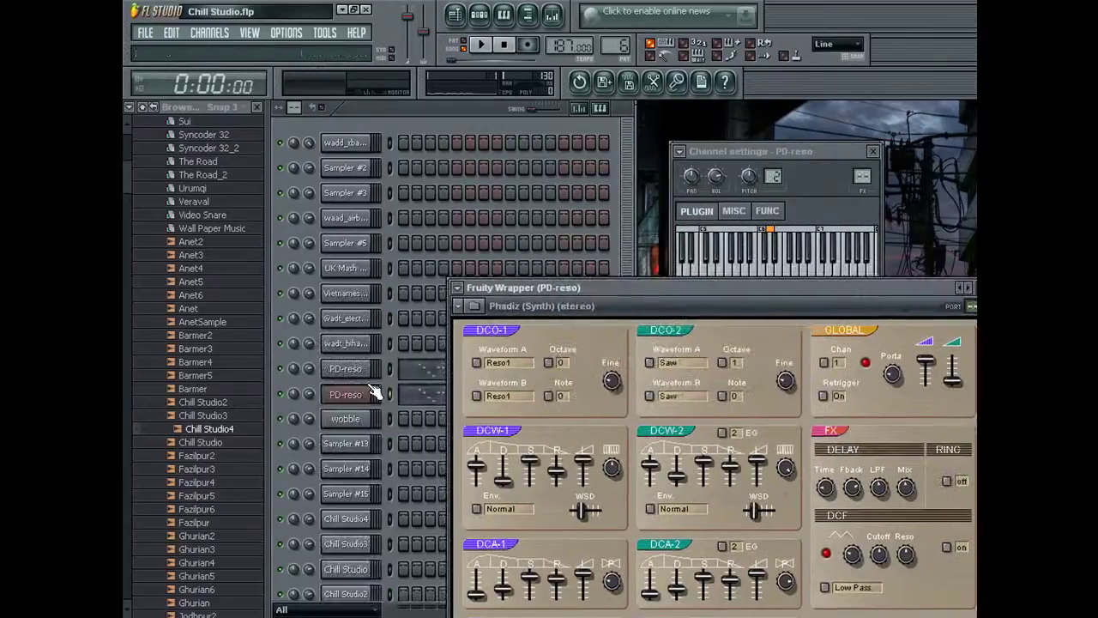
{"action": "left_click", "coordinate": [346, 395]}
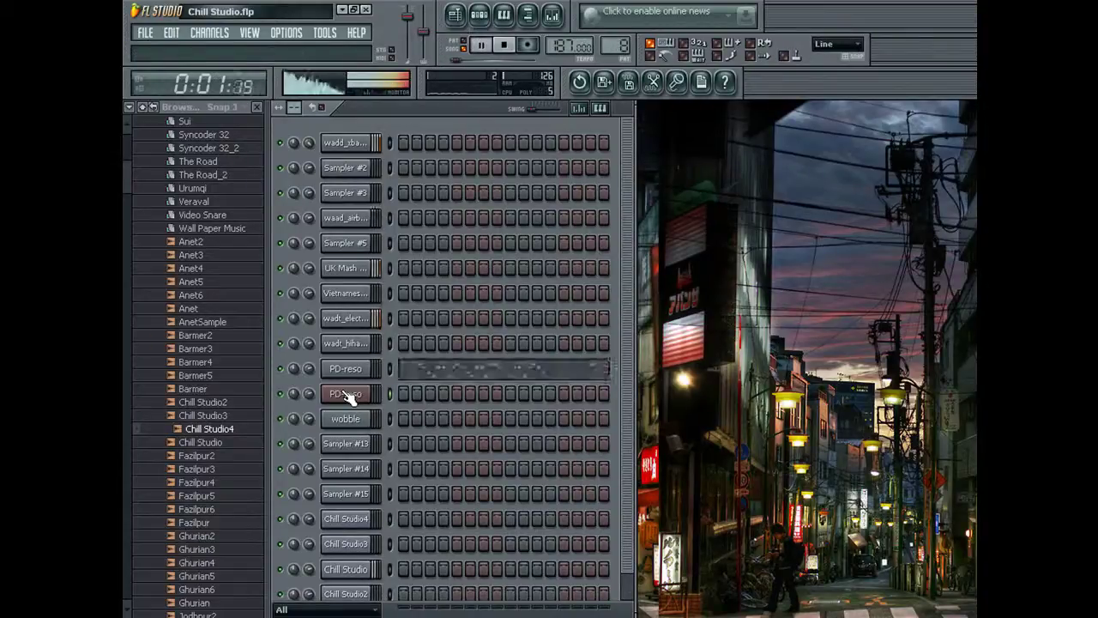
{"action": "left_click", "coordinate": [347, 396]}
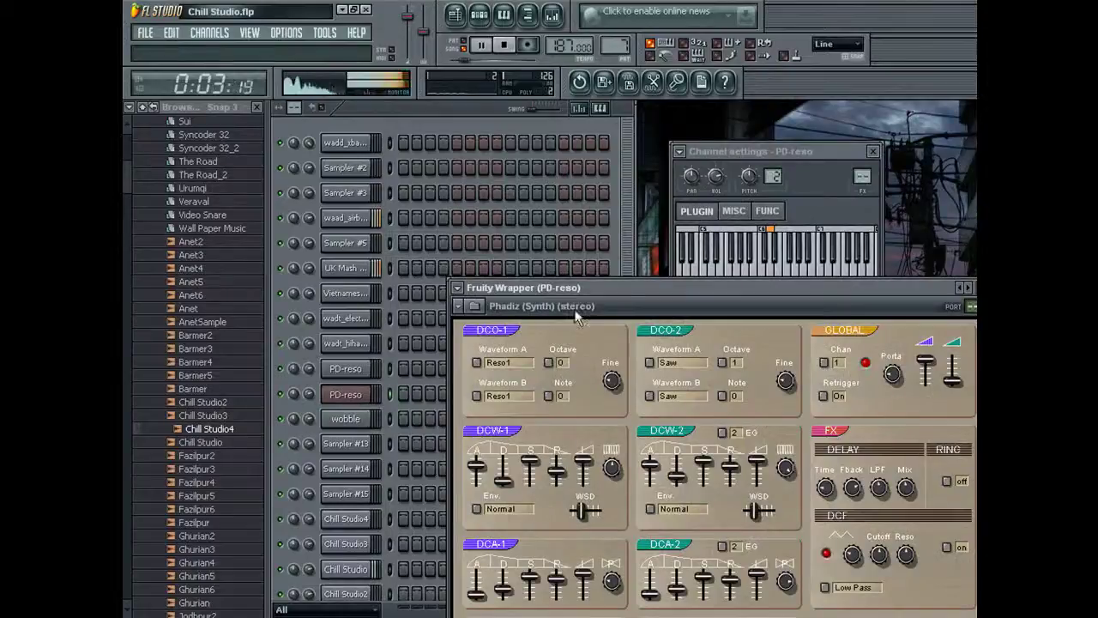
Switch the Phadiz synth to the cztronix preset and audition a low note on it.
{"action": "left_click_drag", "start_coordinate": [634, 288], "coordinate": [516, 184]}
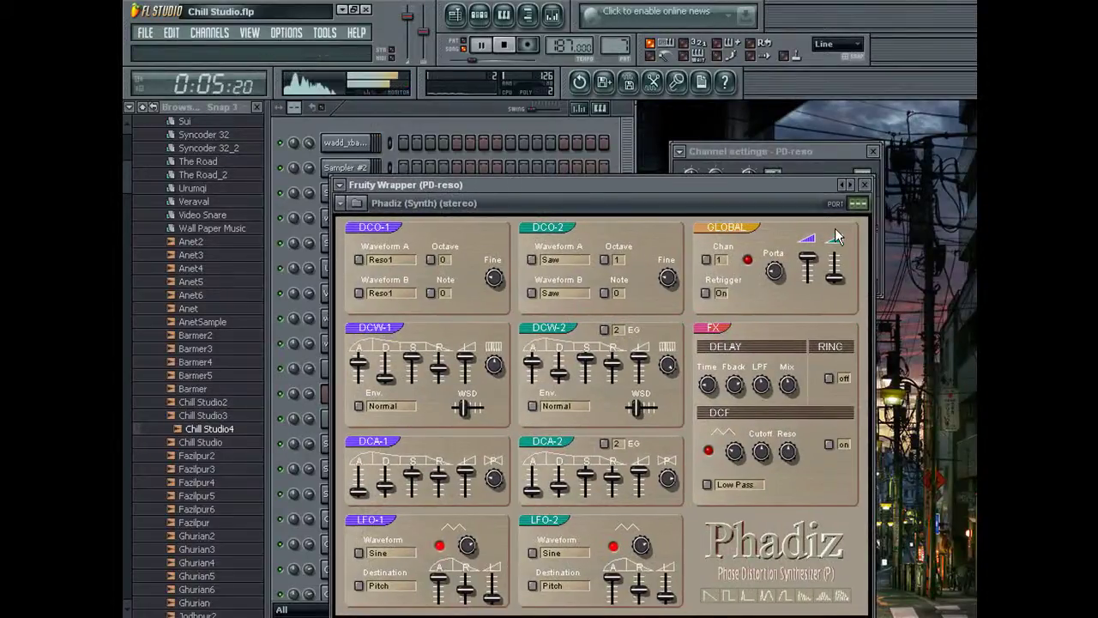
{"action": "left_click", "coordinate": [848, 186]}
{"action": "left_click", "coordinate": [821, 155]}
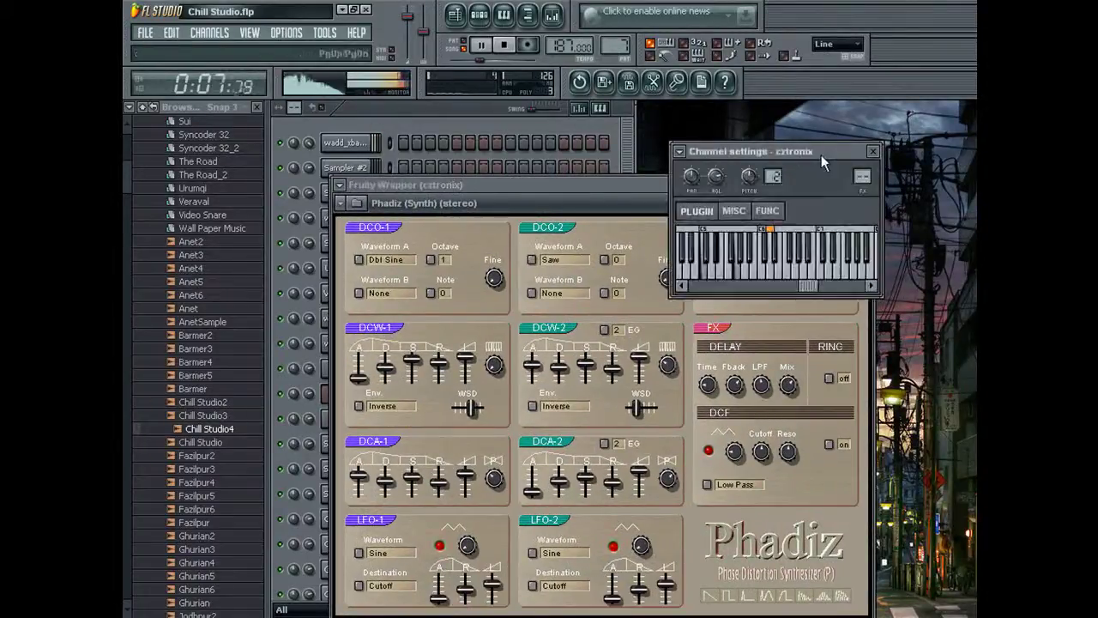
{"action": "left_click", "coordinate": [738, 273]}
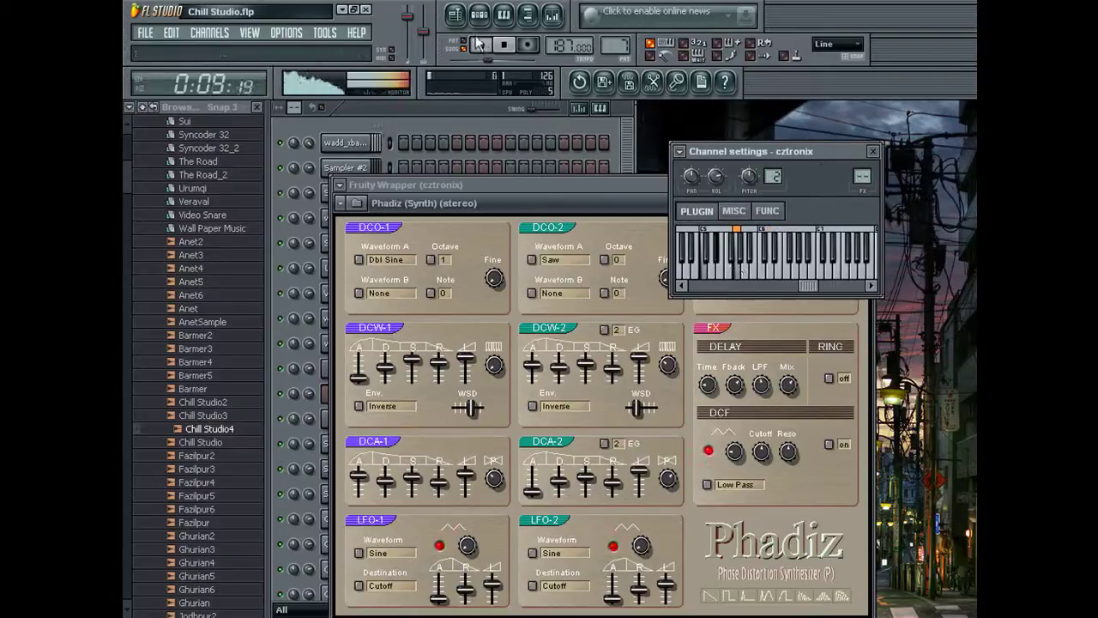
Play the song from bar 5 and record sustained chords on the cztronix channel, then stop recording.
{"action": "left_click", "coordinate": [454, 13]}
{"action": "left_click", "coordinate": [433, 142]}
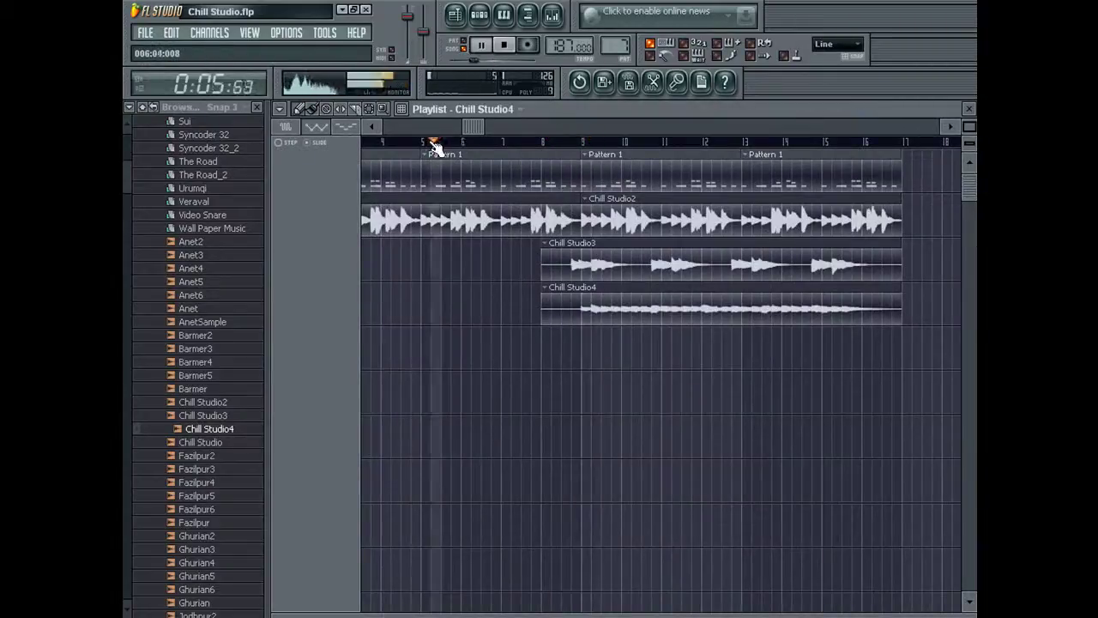
{"action": "left_click", "coordinate": [969, 108]}
{"action": "left_click", "coordinate": [486, 120]}
{"action": "left_click", "coordinate": [528, 45]}
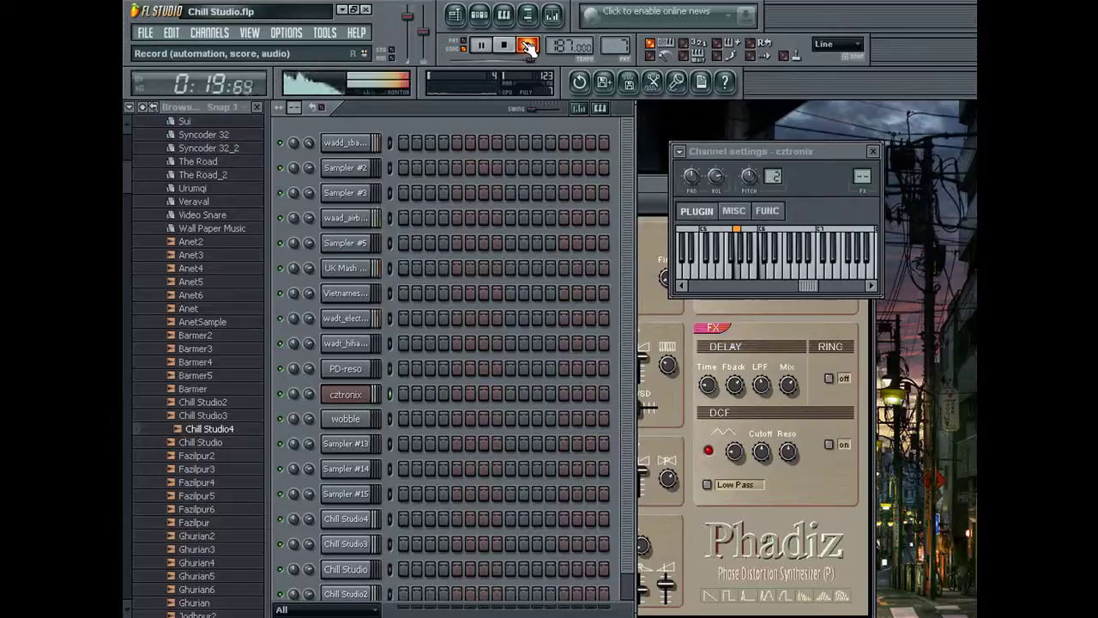
{"action": "left_click", "coordinate": [530, 49]}
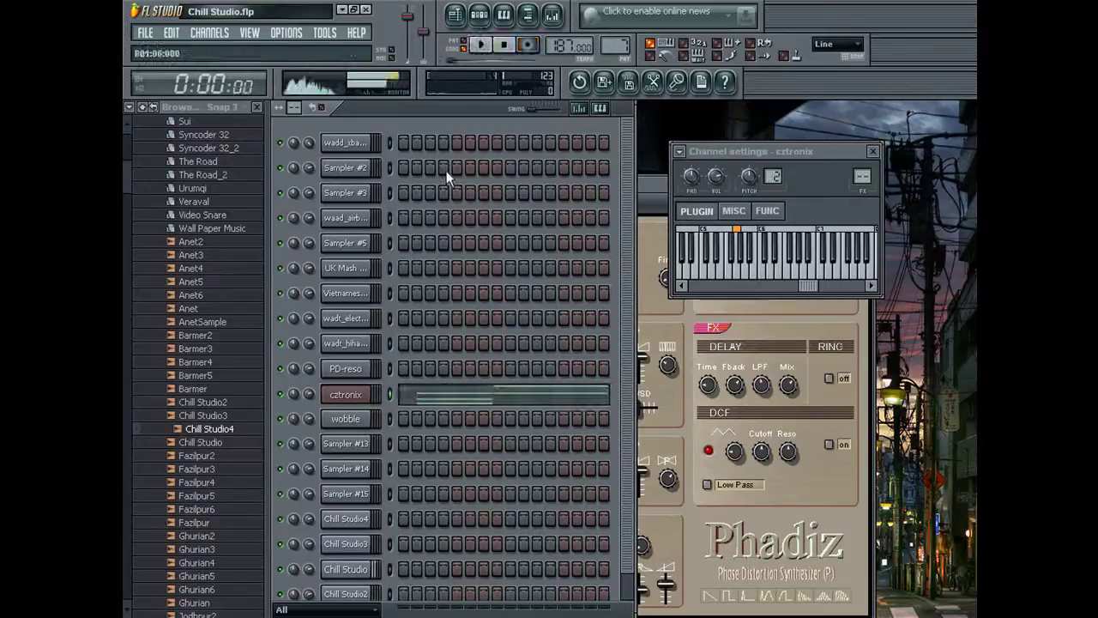
Align the recorded cztronix chord notes so the first chord starts at bar 2 and the second at bar 6.
{"action": "left_click", "coordinate": [427, 392]}
{"action": "left_click_drag", "start_coordinate": [404, 372], "coordinate": [410, 343]}
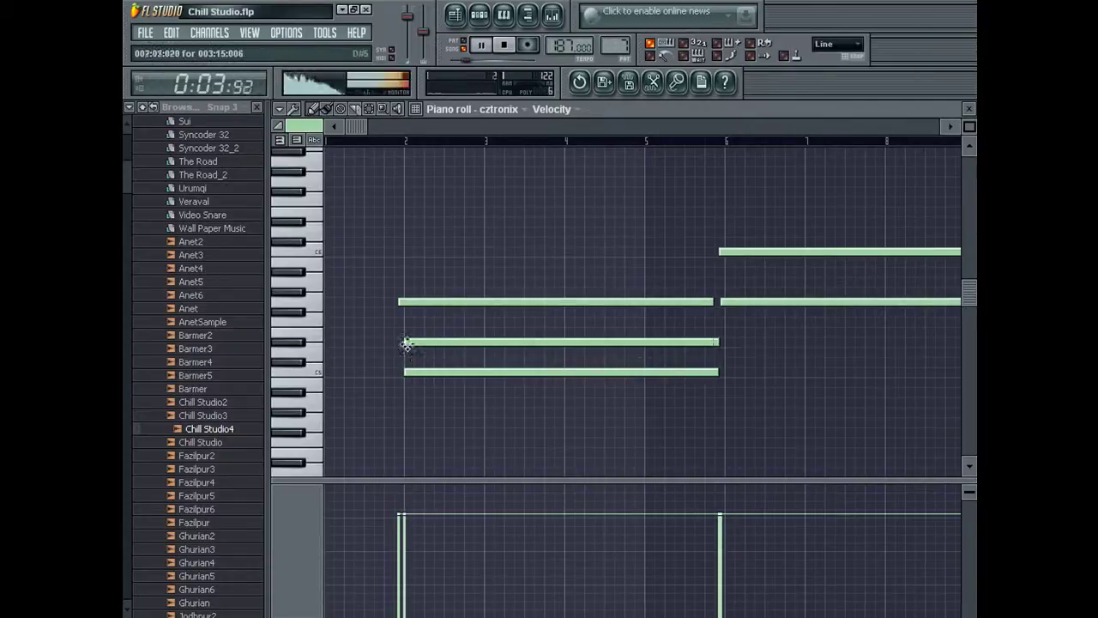
{"action": "left_click_drag", "start_coordinate": [404, 305], "coordinate": [410, 306]}
{"action": "left_click_drag", "start_coordinate": [725, 307], "coordinate": [732, 307]}
{"action": "left_click_drag", "start_coordinate": [726, 254], "coordinate": [731, 252]}
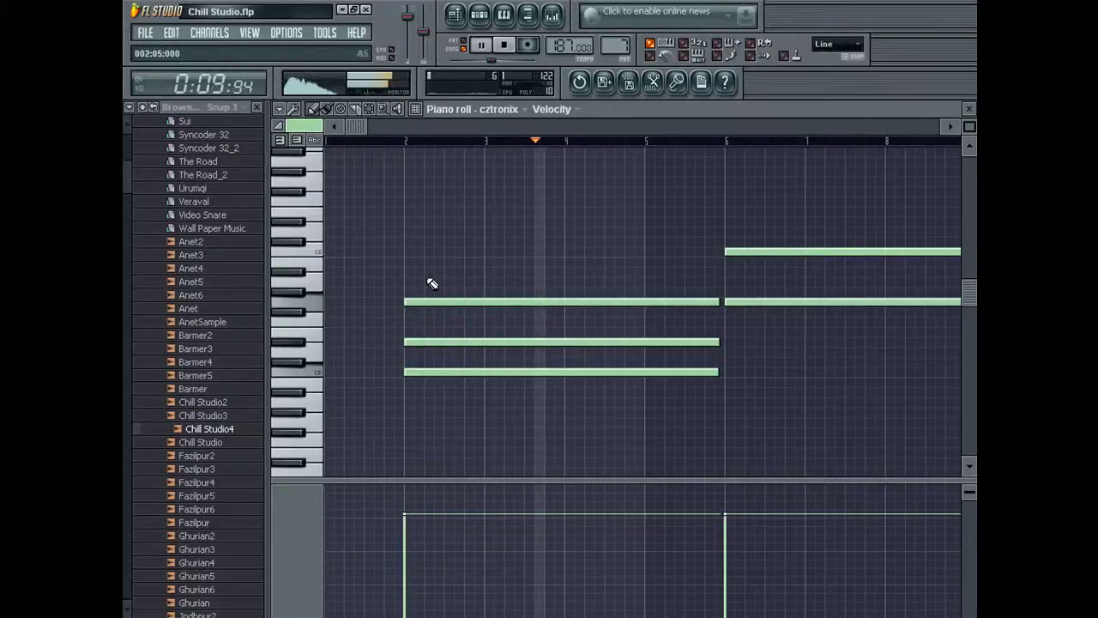
Play the song from bar 5 in the playlist to check the cztronix chords, and return to their piano roll.
{"action": "left_click", "coordinate": [455, 13]}
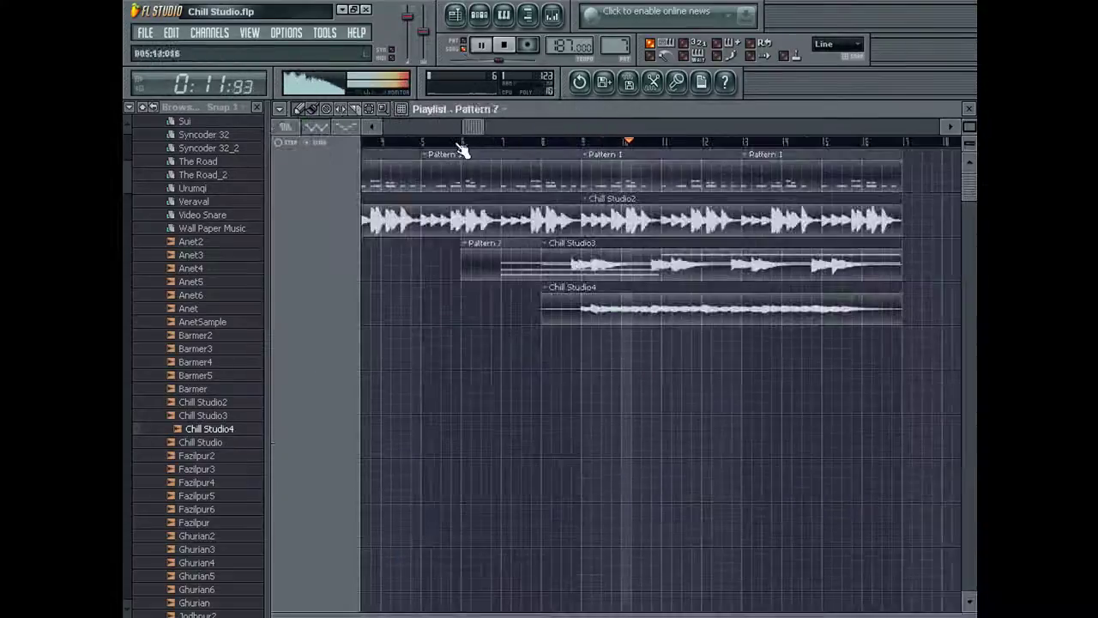
{"action": "left_click", "coordinate": [429, 144]}
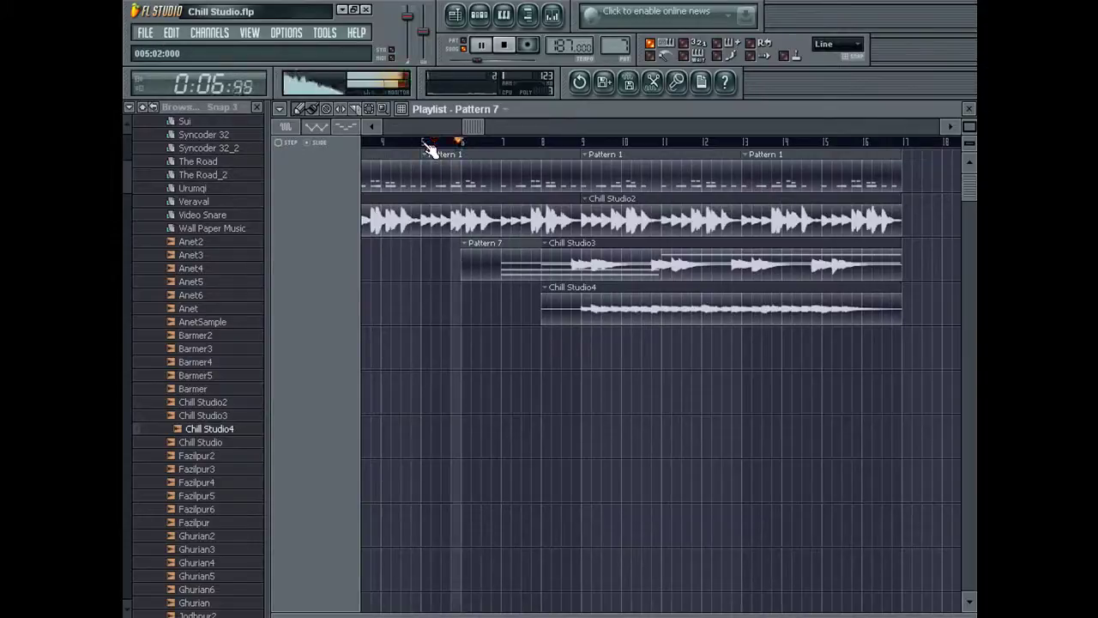
{"action": "left_click", "coordinate": [431, 147]}
{"action": "key", "text": "F7"}
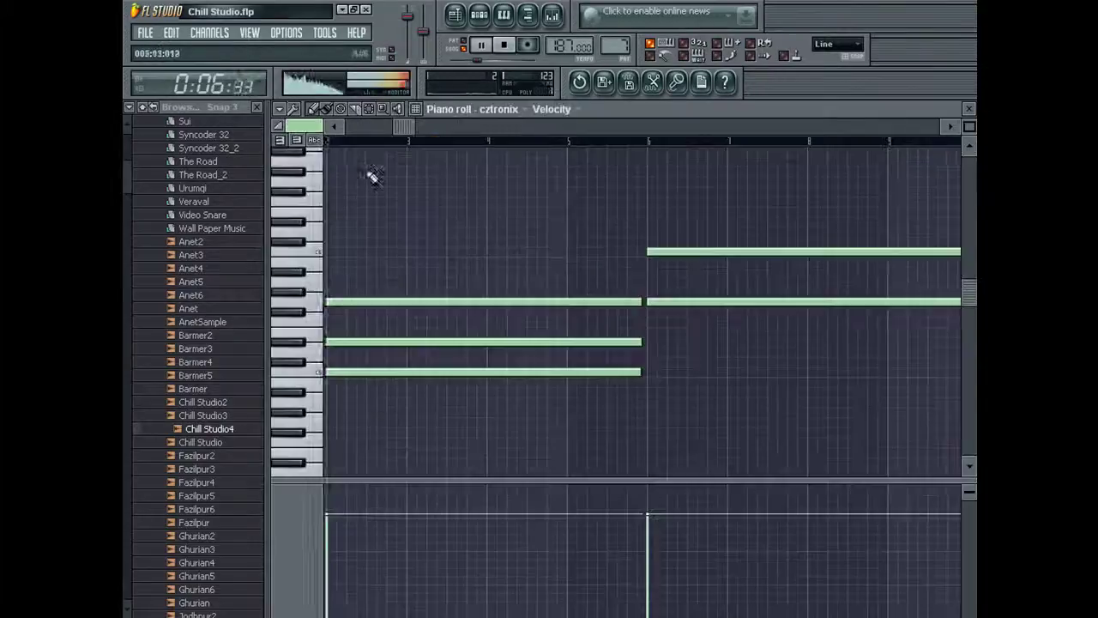
Move the first three-note chord one beat earlier, replay the song and lengthen its notes to end just before bar 6.
{"action": "left_click_drag", "start_coordinate": [394, 158], "coordinate": [328, 382]}
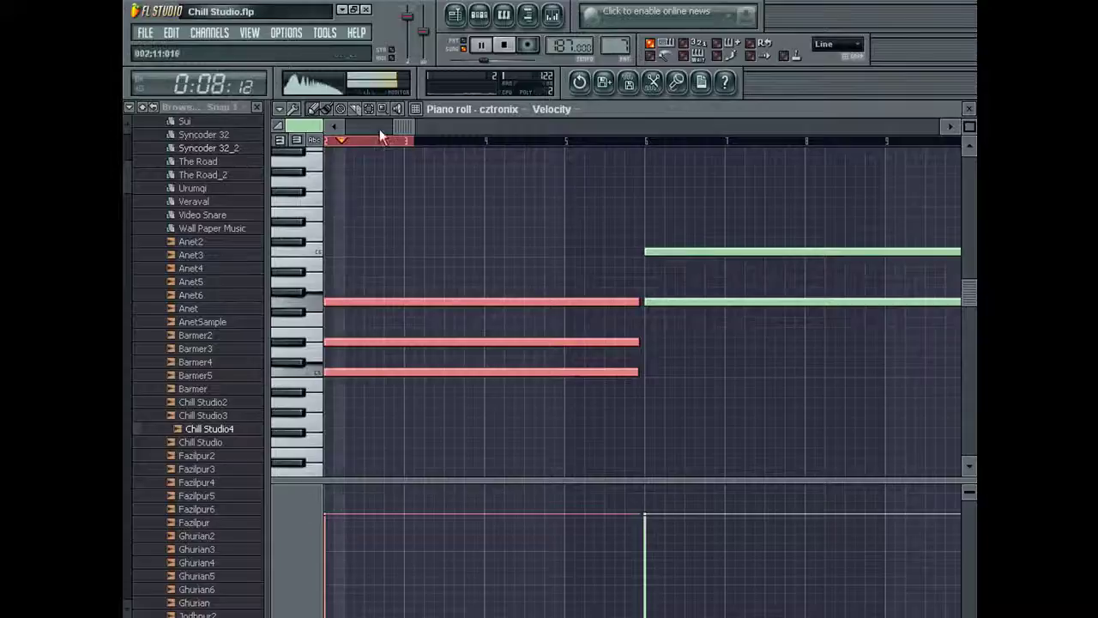
{"action": "scroll", "coordinate": [417, 324], "scroll_direction": "up", "scroll_amount": 1}
{"action": "left_click_drag", "start_coordinate": [417, 301], "coordinate": [398, 301]}
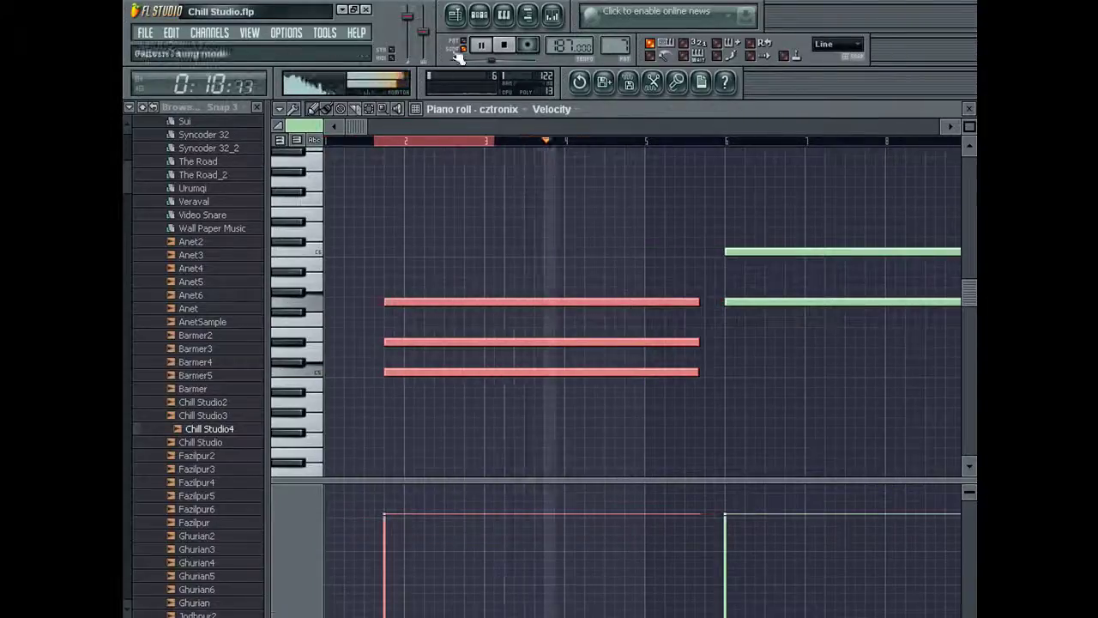
{"action": "left_click", "coordinate": [455, 14]}
{"action": "key", "text": "F7"}
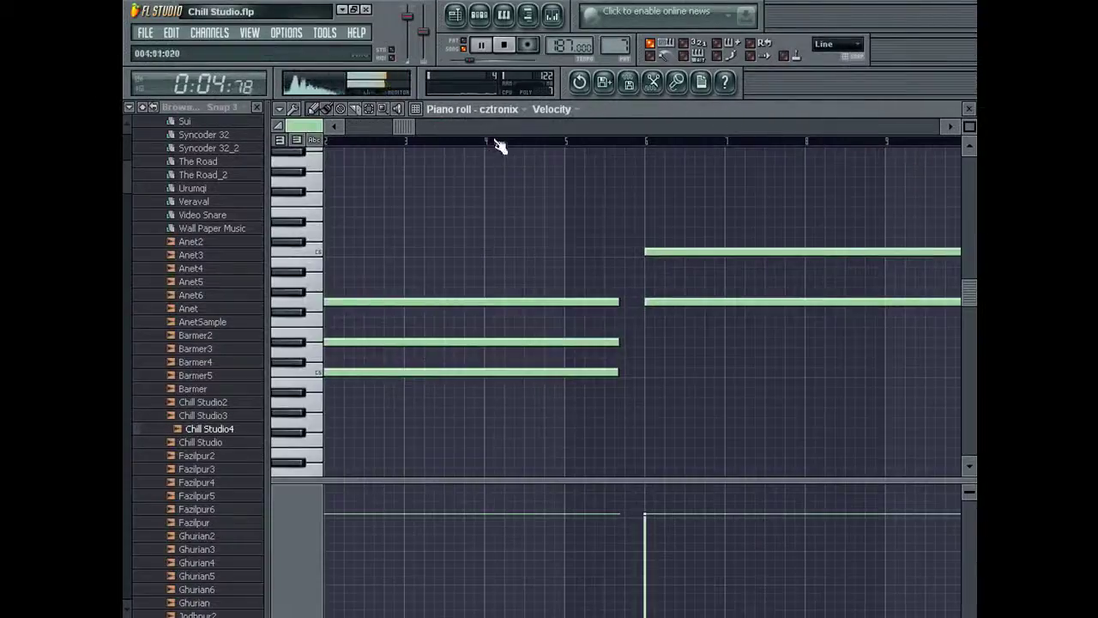
{"action": "left_click_drag", "start_coordinate": [616, 301], "coordinate": [636, 315]}
{"action": "left_click", "coordinate": [598, 271]}
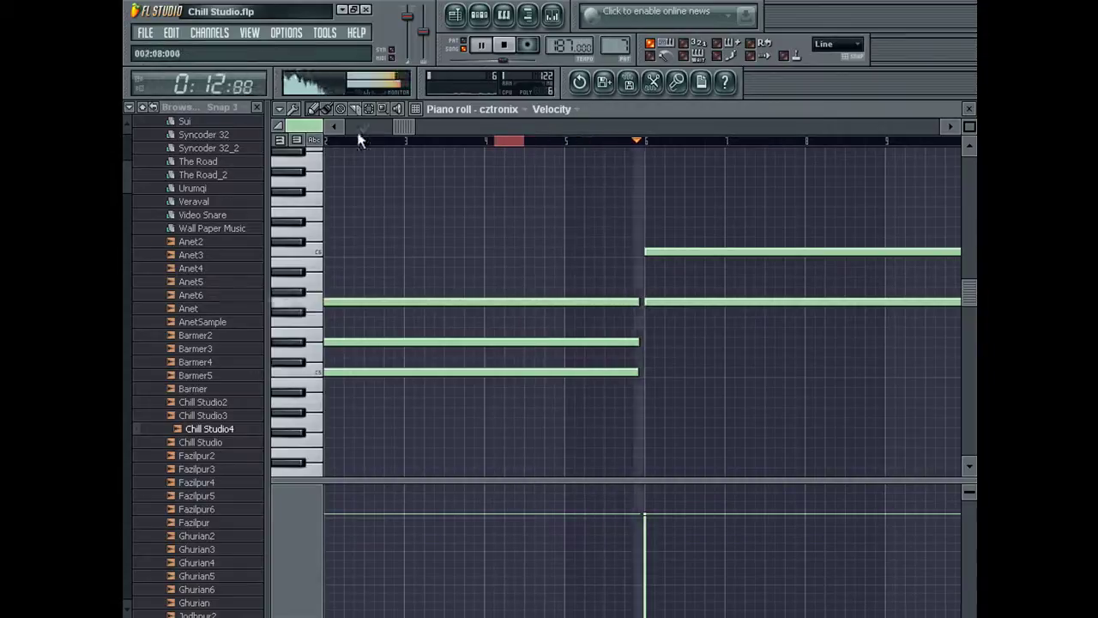
Shorten the first chord's G5 note and add a new G5 from bar 4 to just before bar 6.
{"action": "scroll", "coordinate": [693, 338], "scroll_direction": "left", "scroll_amount": 1}
{"action": "left_click_drag", "start_coordinate": [718, 301], "coordinate": [562, 304]}
{"action": "left_click", "coordinate": [569, 302]}
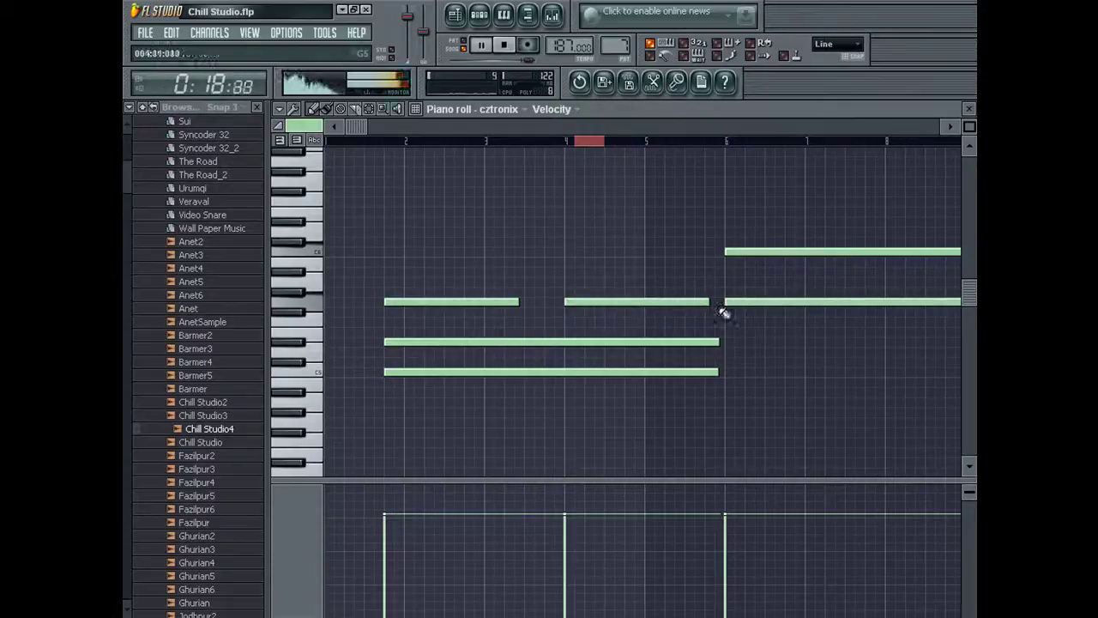
{"action": "left_click_drag", "start_coordinate": [706, 304], "coordinate": [719, 305]}
Replace the long D#5 and C5 notes with ones from bar 4 to just before bar 6 and delete the early G5.
{"action": "right_click", "coordinate": [480, 302]}
{"action": "right_click", "coordinate": [476, 343]}
{"action": "right_click", "coordinate": [485, 371]}
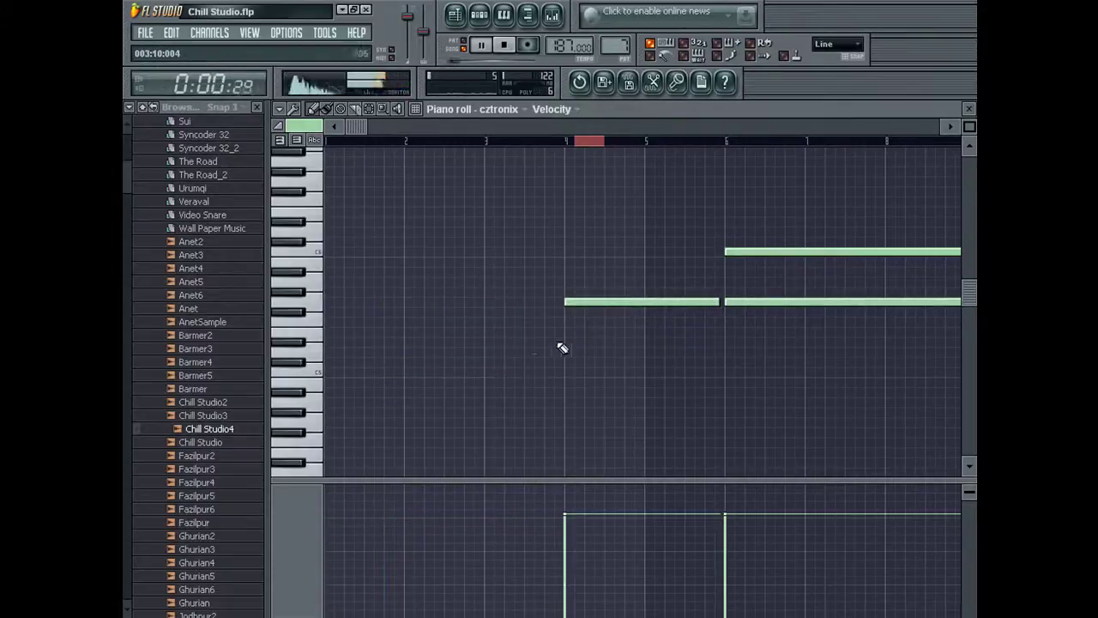
{"action": "key", "text": "ctrl+z"}
{"action": "right_click", "coordinate": [566, 343]}
{"action": "left_click", "coordinate": [566, 343]}
{"action": "right_click", "coordinate": [571, 371]}
{"action": "left_click", "coordinate": [571, 371]}
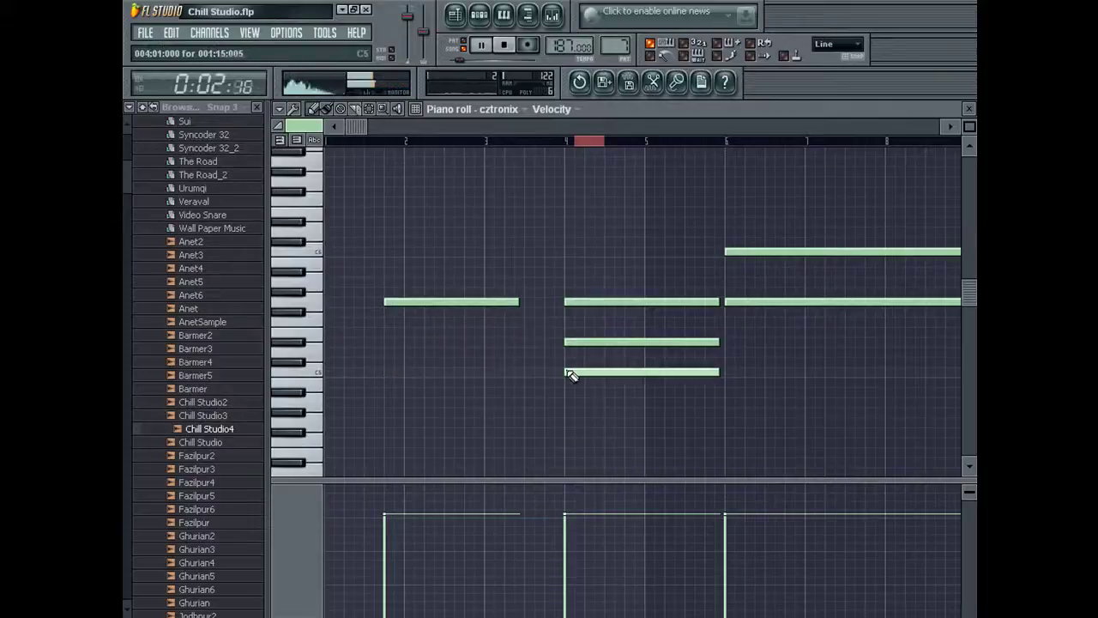
{"action": "right_click", "coordinate": [501, 302]}
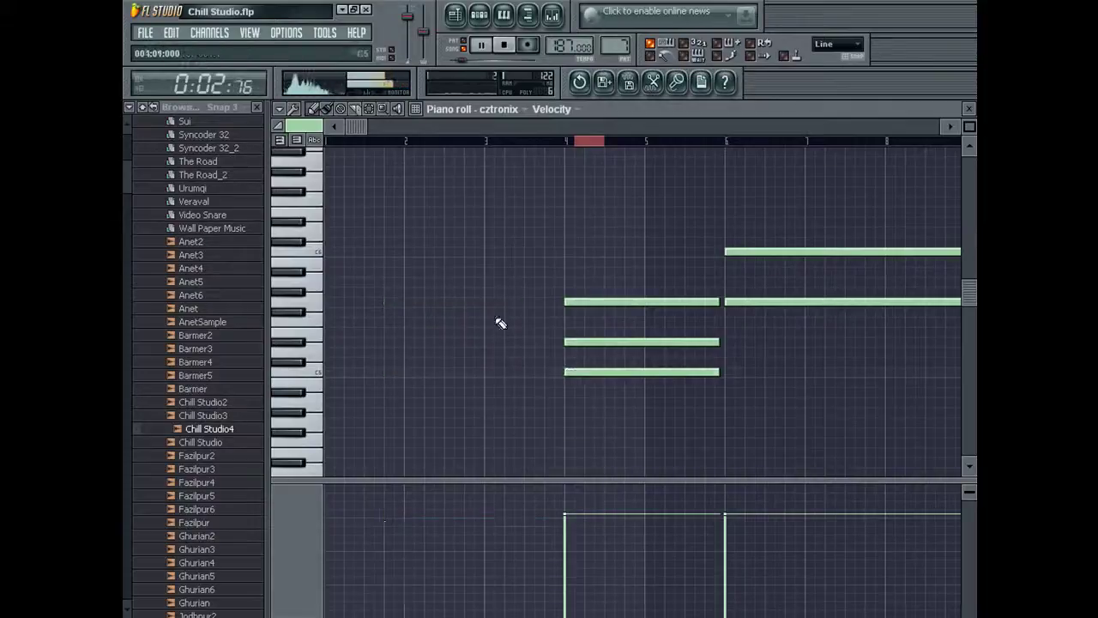
Move the Pattern 7 clip to the empty track below Chill Studio4, starting around bar 8.
{"action": "left_click", "coordinate": [463, 49]}
{"action": "key", "text": "F5"}
{"action": "left_click_drag", "start_coordinate": [480, 356], "coordinate": [603, 370]}
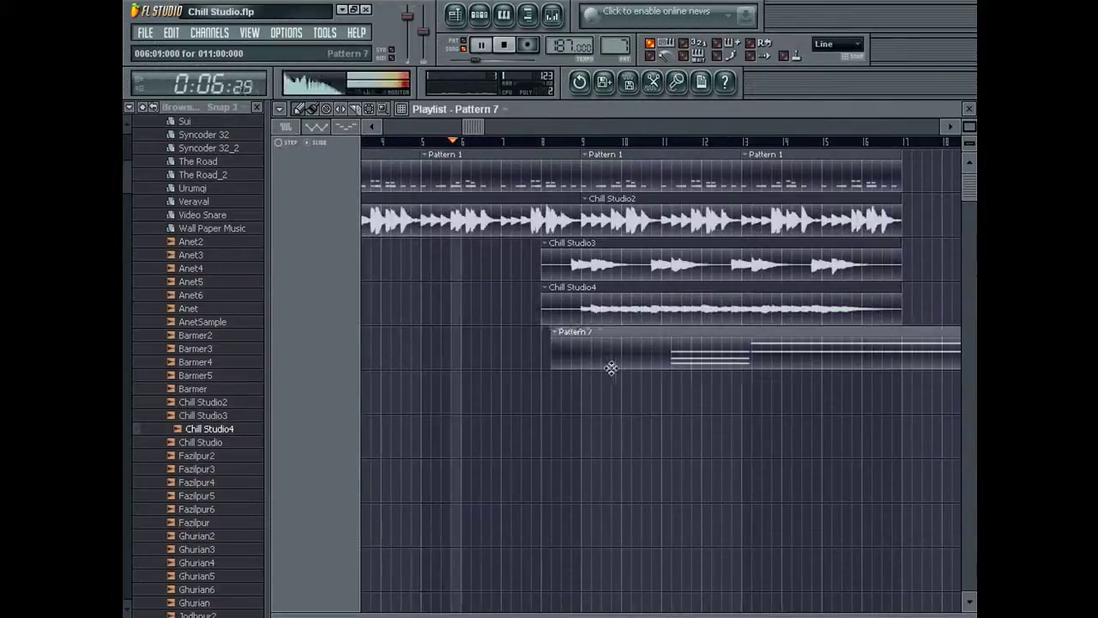
Shift all cztronix notes three bars earlier so the first chord starts at bar 1, and deselect them.
{"action": "key", "text": "F7"}
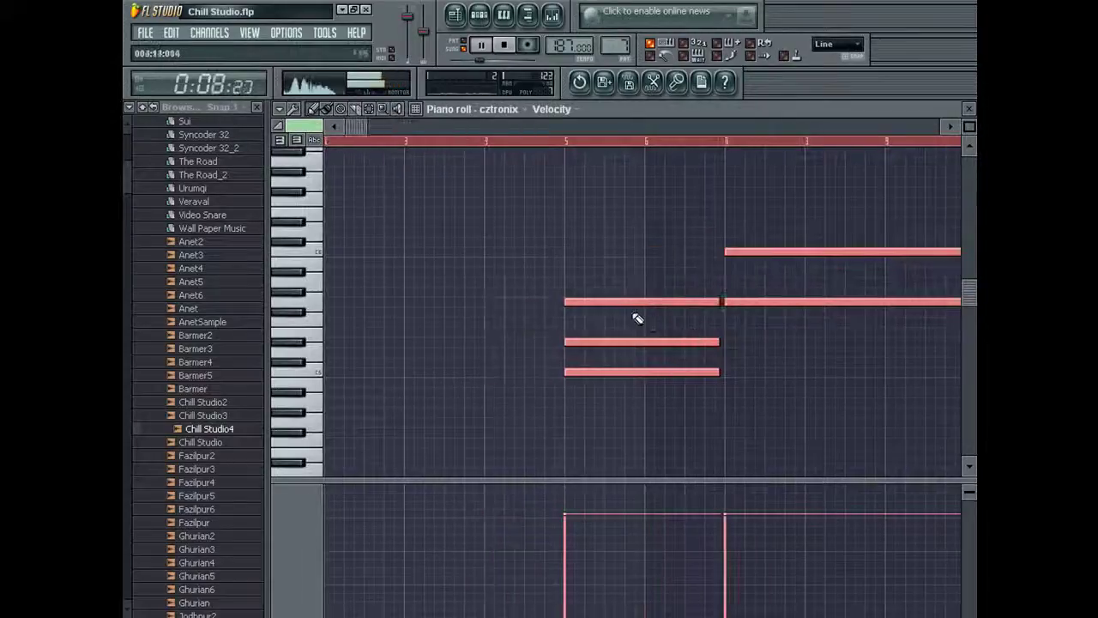
{"action": "left_click_drag", "start_coordinate": [624, 305], "coordinate": [383, 304]}
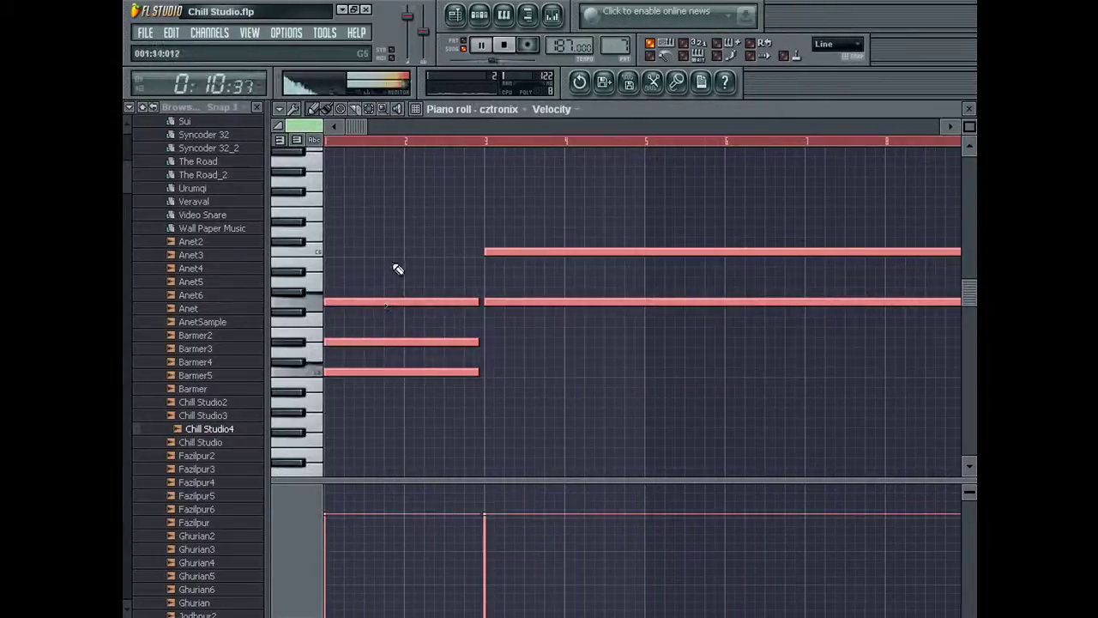
{"action": "key", "text": "ctrl+d"}
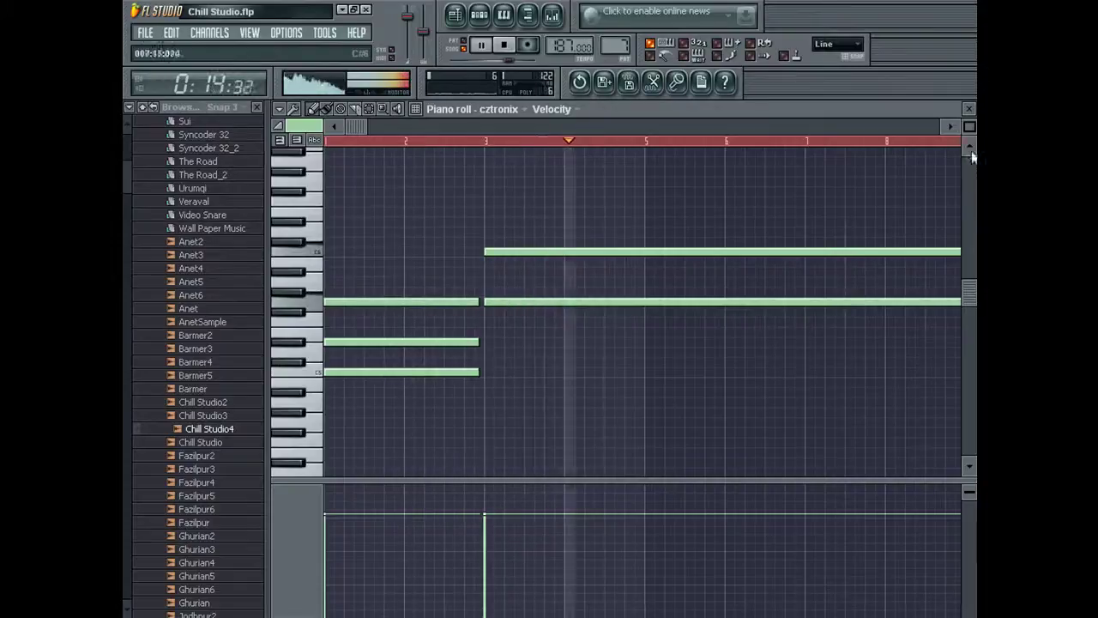
{"action": "scroll", "coordinate": [568, 166], "scroll_direction": "down", "scroll_amount": 2}
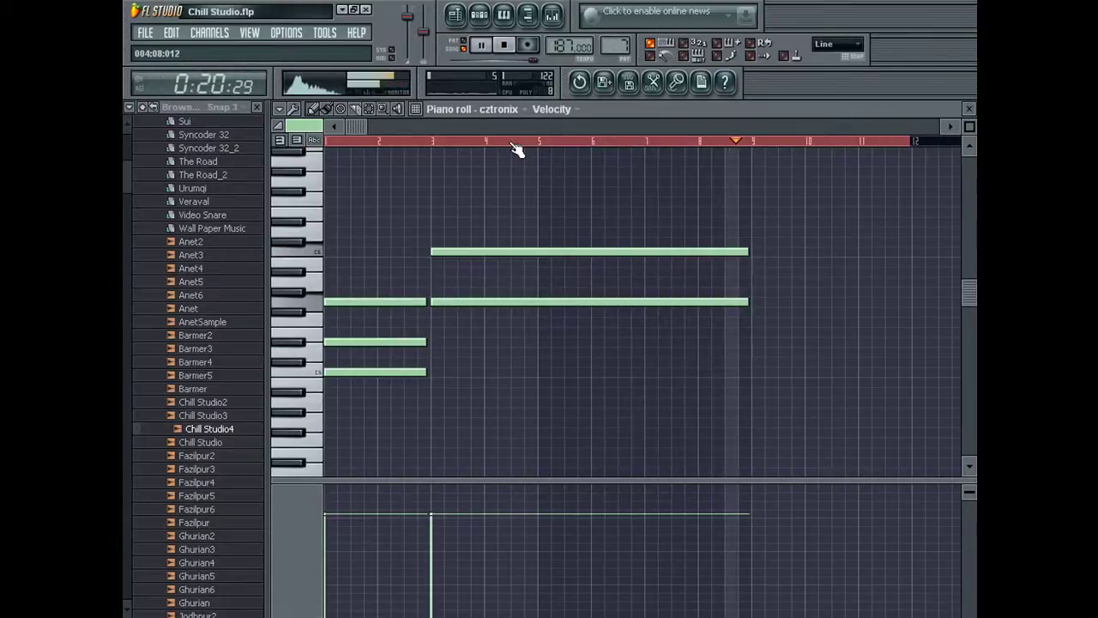
Add a short C6 note at the start of bar 13 in the cztronix pattern and check its note properties.
{"action": "scroll", "coordinate": [614, 189], "scroll_direction": "right", "scroll_amount": 4}
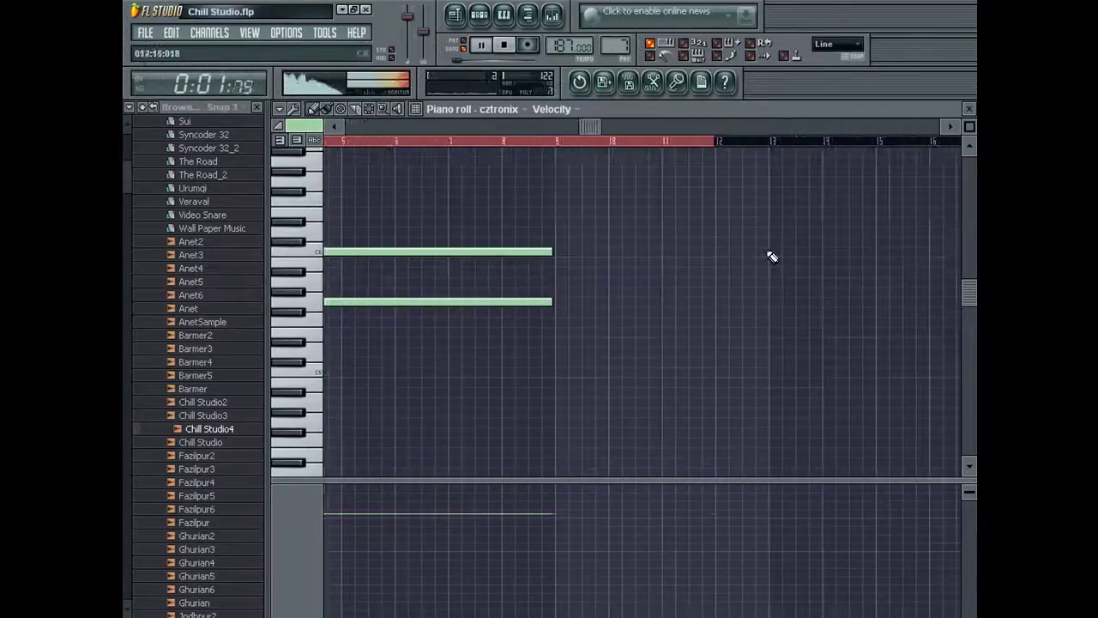
{"action": "left_click", "coordinate": [768, 252]}
{"action": "left_click_drag", "start_coordinate": [870, 252], "coordinate": [772, 252]}
{"action": "double_click", "coordinate": [771, 252]}
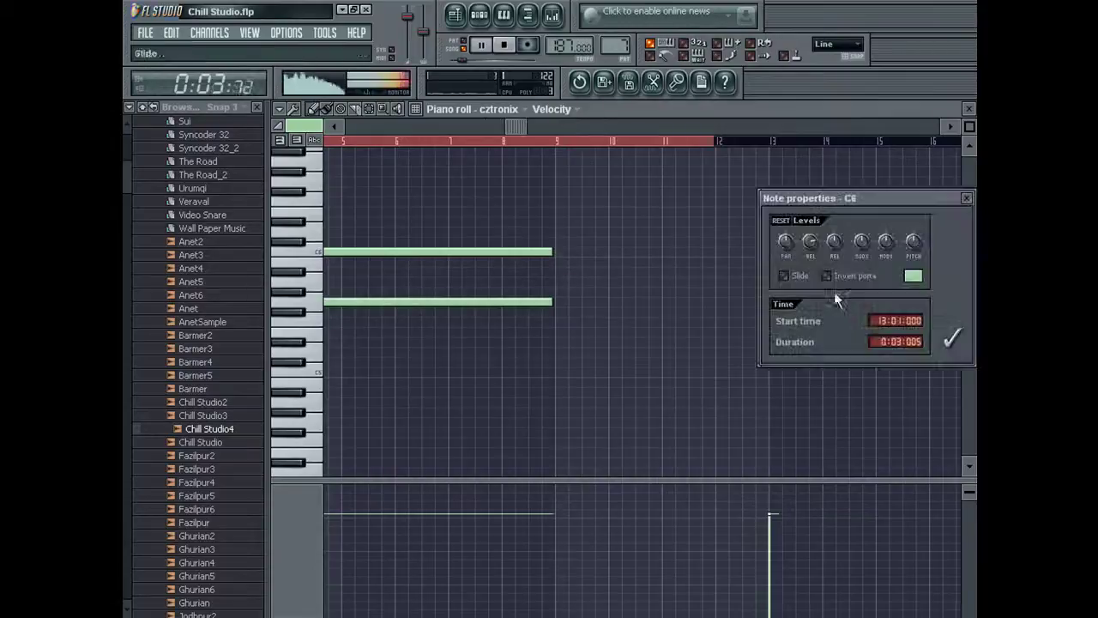
{"action": "key", "text": "Return"}
{"action": "key", "text": "F7"}
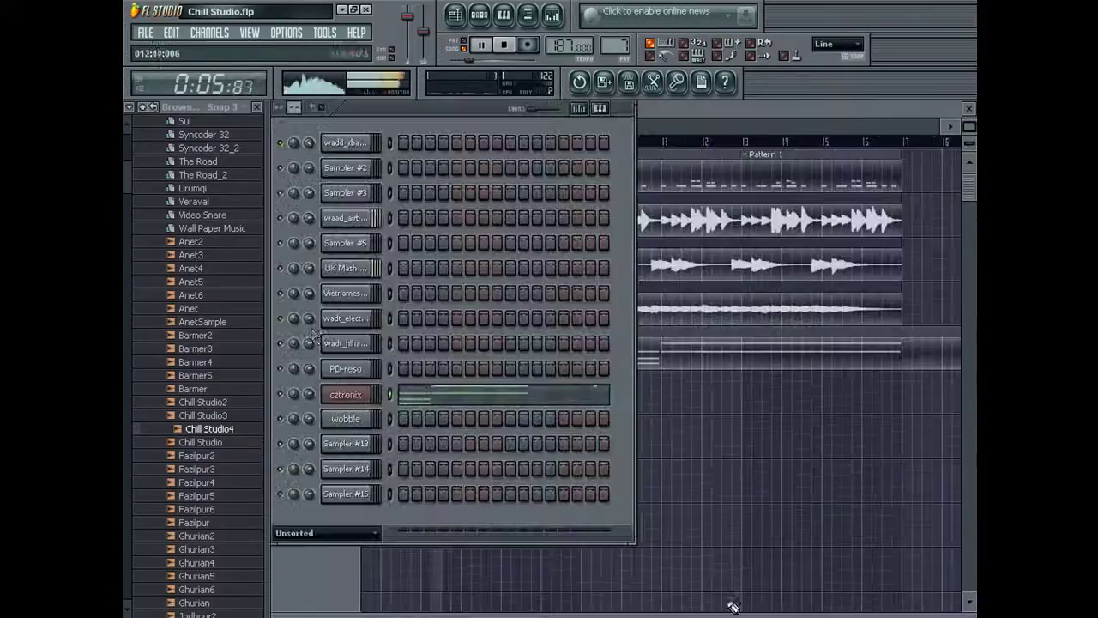
Copy the cztronix chord notes into the Sampler #13 channel, which takes the name cztronix.
{"action": "right_click", "coordinate": [347, 394]}
{"action": "left_click", "coordinate": [387, 410]}
{"action": "key", "text": "Return"}
{"action": "right_click", "coordinate": [352, 446]}
{"action": "left_click", "coordinate": [404, 423]}
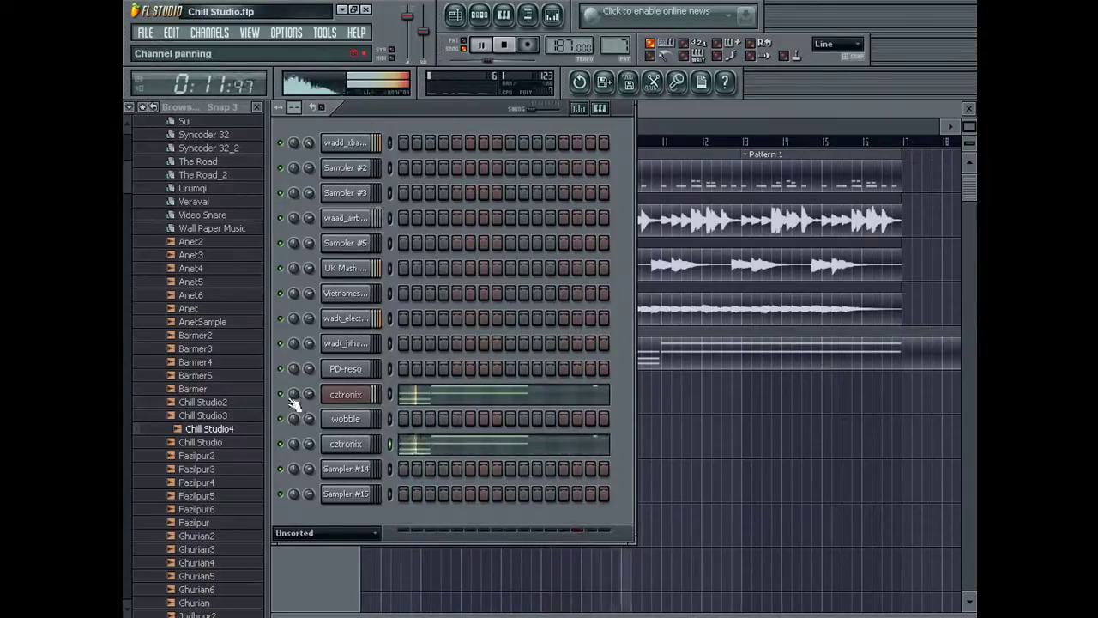
Check Pattern 7 in the playlist and the mixer, and solo the first cztronix channel.
{"action": "left_click", "coordinate": [655, 114]}
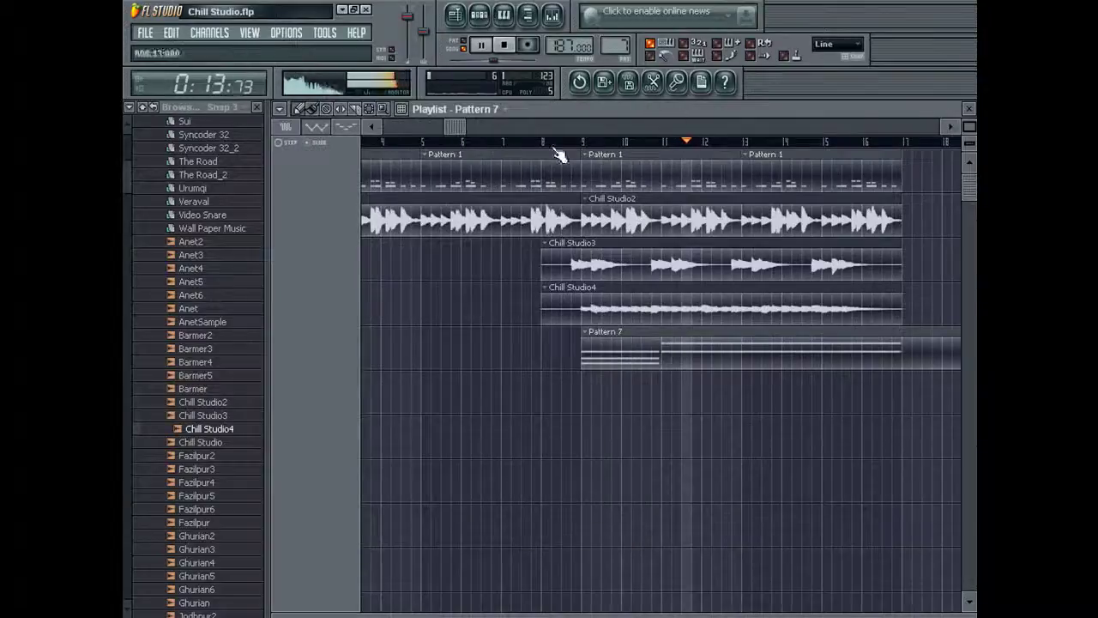
{"action": "key", "text": "F5"}
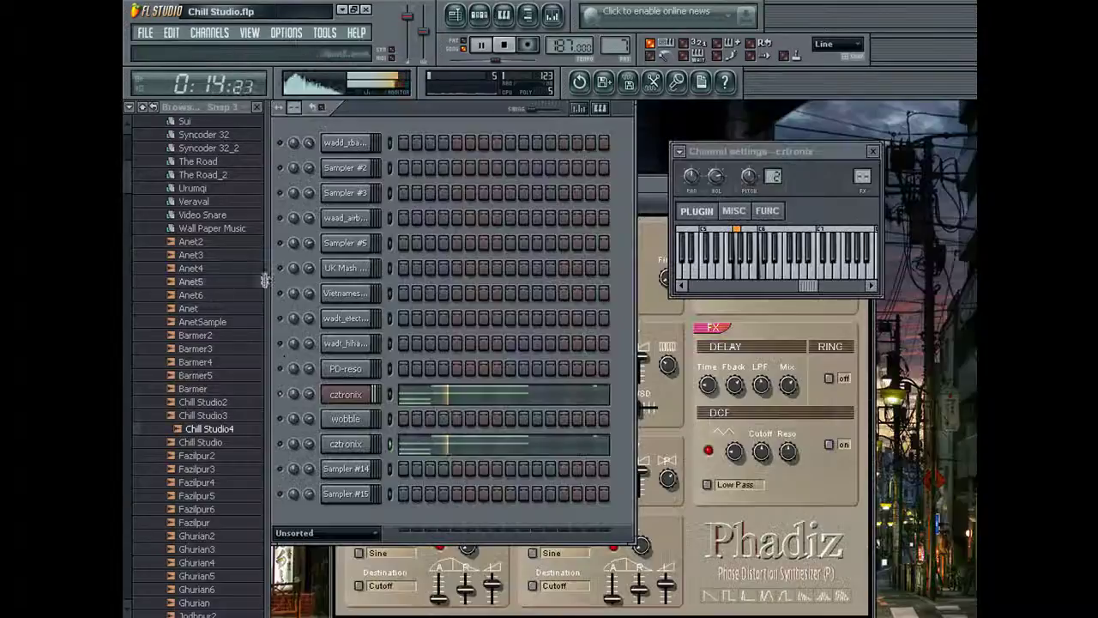
{"action": "left_click", "coordinate": [550, 16]}
{"action": "left_click", "coordinate": [551, 15]}
{"action": "right_click", "coordinate": [295, 396]}
{"action": "key", "text": "Escape"}
Render the soloed pattern as a 16Bit int WAV file named Chill Studio5.
{"action": "key", "text": "ctrl+r"}
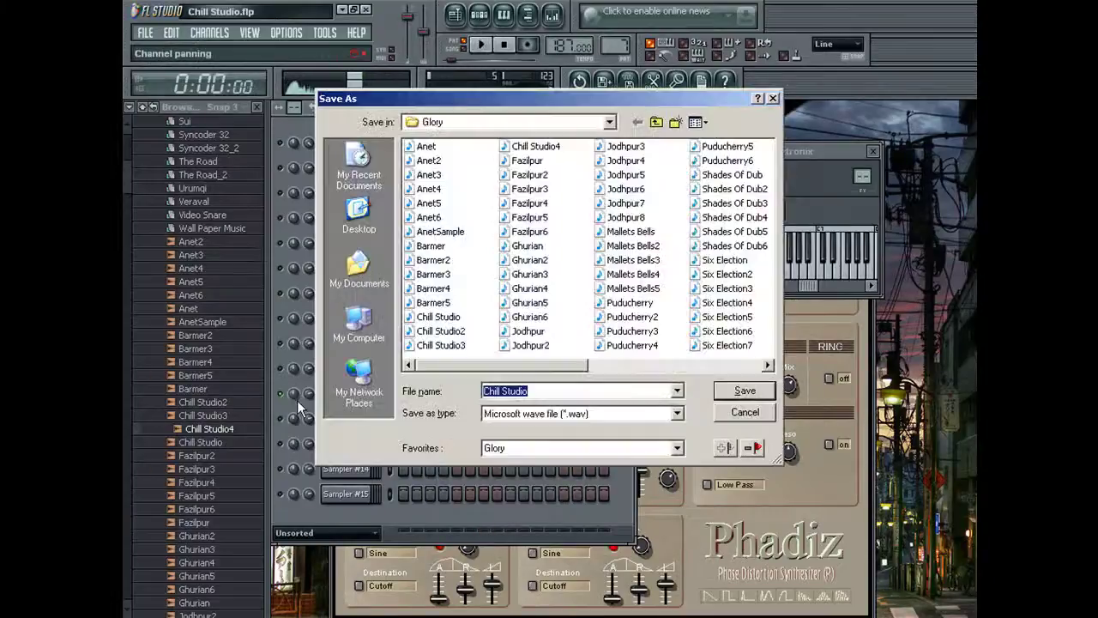
{"action": "key", "text": "Return"}
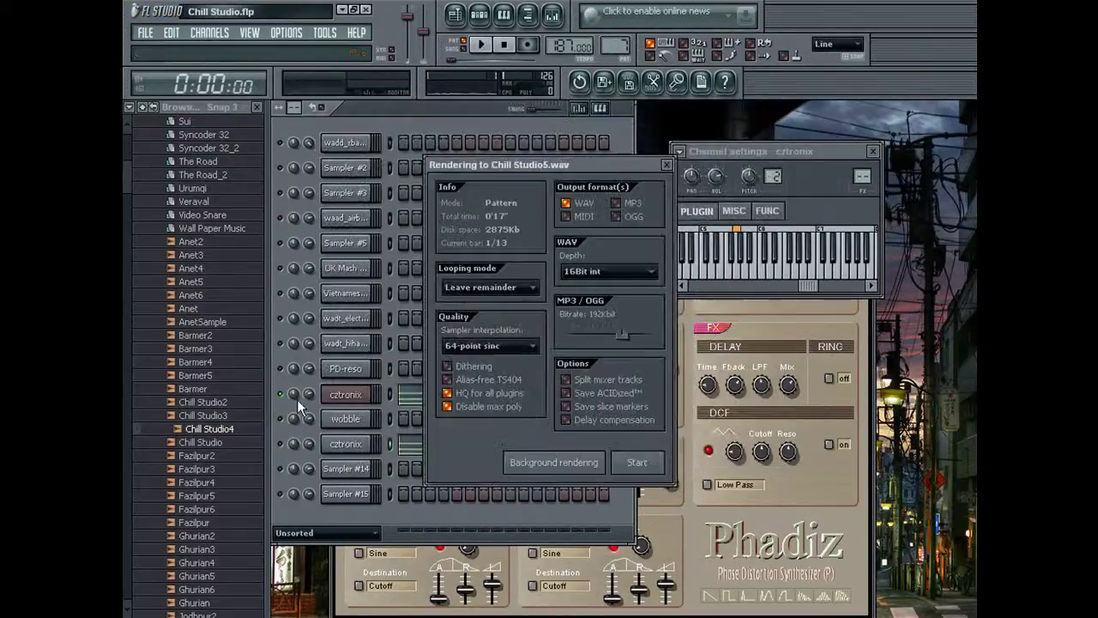
{"action": "left_click", "coordinate": [583, 470]}
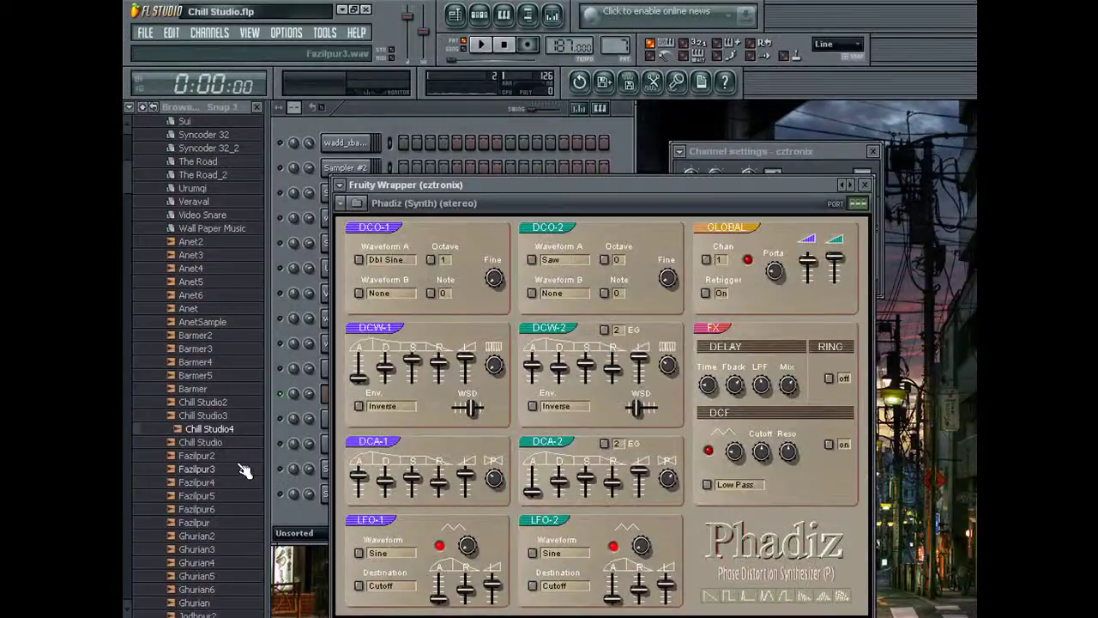
Place the Chill Studio5 audio clip at bar 9 on the track below Chill Studio4, in place of Pattern 7.
{"action": "key", "text": "F6"}
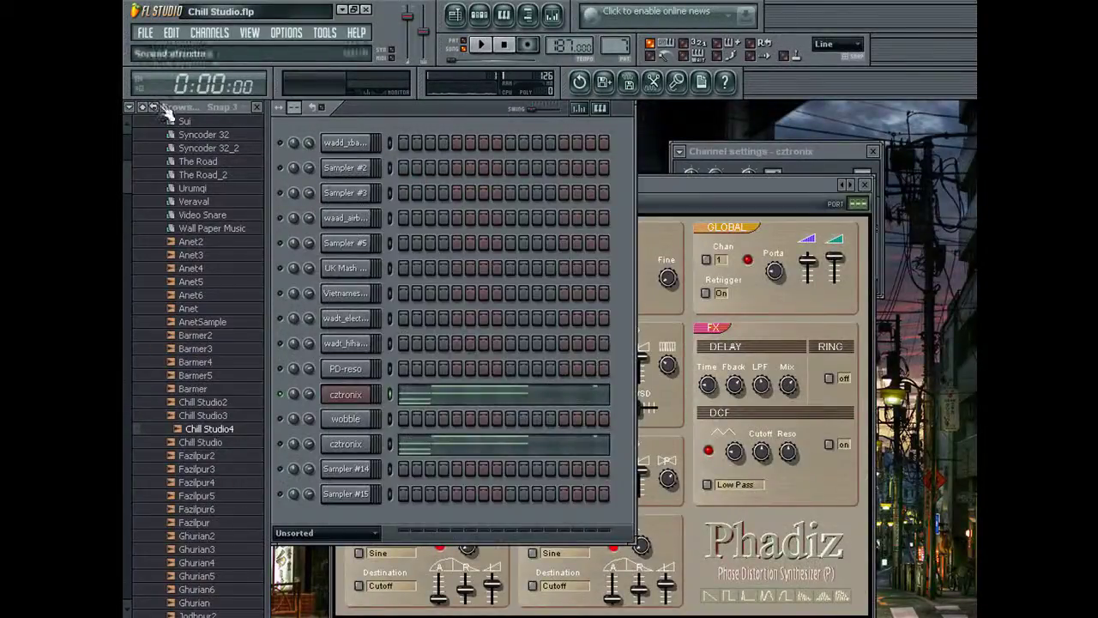
{"action": "left_click", "coordinate": [455, 15]}
{"action": "left_click_drag", "start_coordinate": [227, 443], "coordinate": [601, 335]}
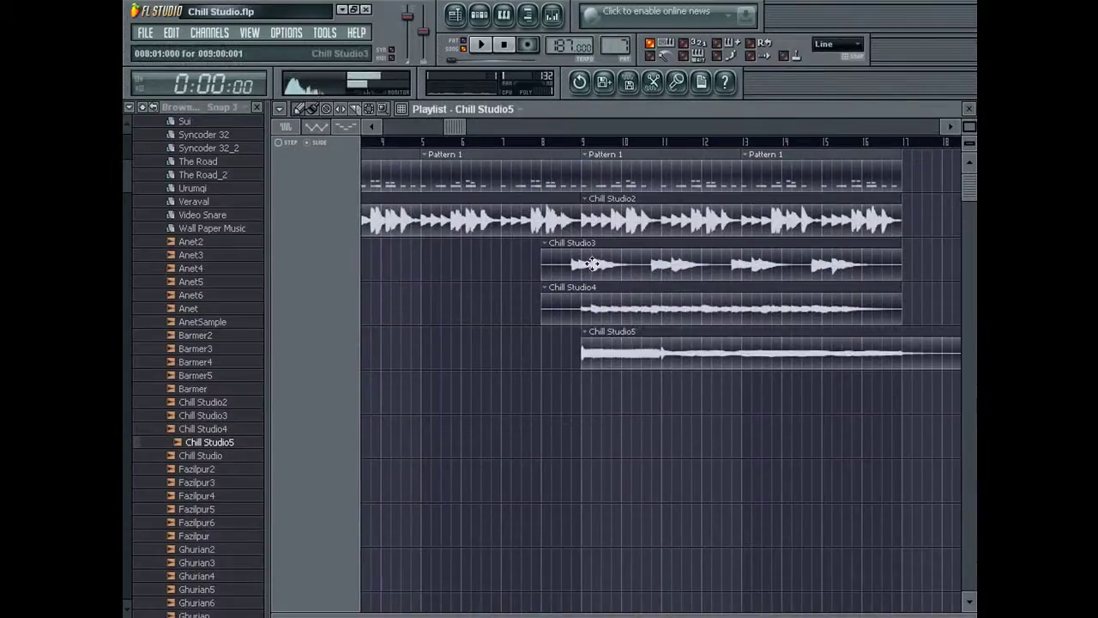
Slice the Chill Studio5 clip at bar 17, delete the excess and check its end against the other clips.
{"action": "left_click", "coordinate": [355, 109]}
{"action": "left_click_drag", "start_coordinate": [900, 309], "coordinate": [910, 376]}
{"action": "left_click", "coordinate": [299, 109]}
{"action": "right_click", "coordinate": [909, 356]}
{"action": "left_click_drag", "start_coordinate": [652, 142], "coordinate": [931, 142]}
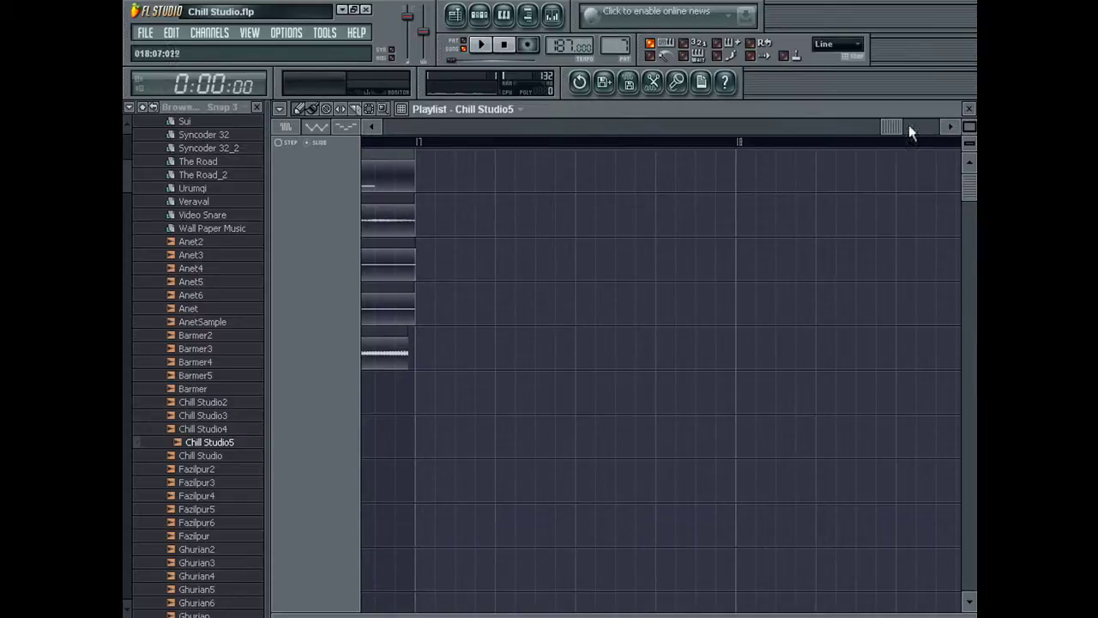
{"action": "scroll", "coordinate": [910, 124], "scroll_direction": "up", "scroll_amount": 3}
{"action": "left_click_drag", "start_coordinate": [911, 125], "coordinate": [123, 176]}
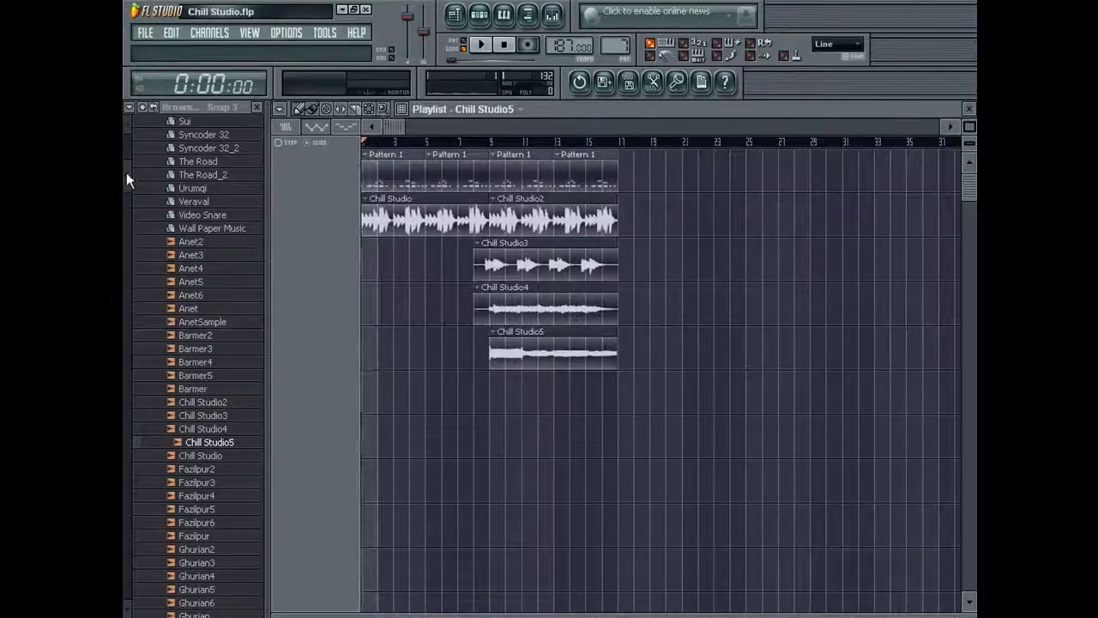
Show all channels, open the cztronix synth and its channel settings, and try a note on the keyboard.
{"action": "key", "text": "F5"}
{"action": "left_click", "coordinate": [318, 282]}
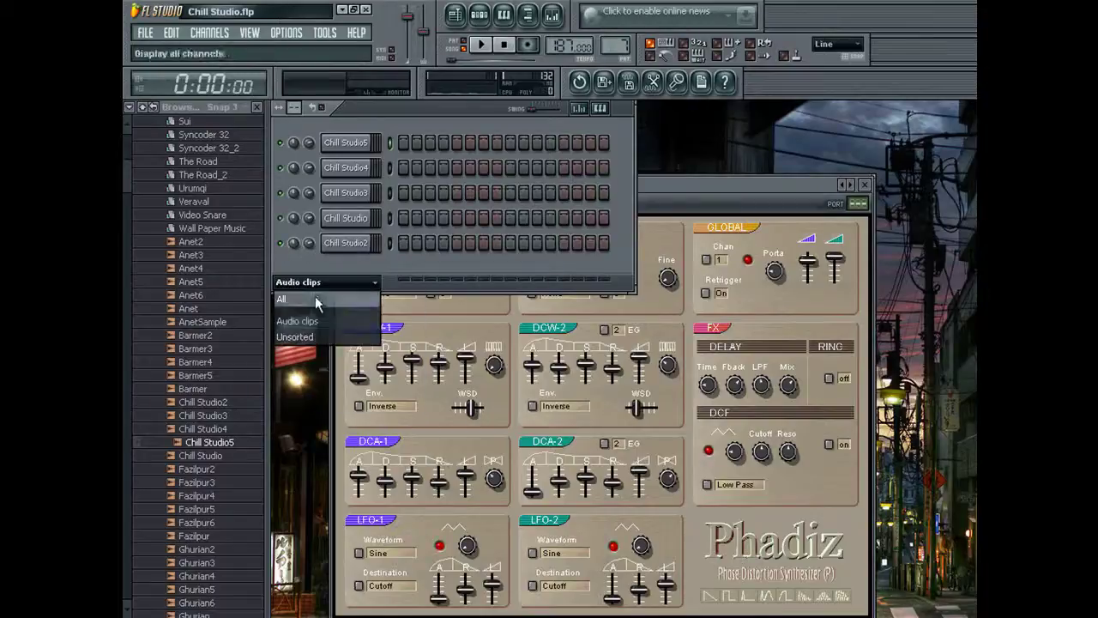
{"action": "left_click", "coordinate": [316, 298]}
{"action": "left_click", "coordinate": [339, 393]}
{"action": "left_click", "coordinate": [330, 397]}
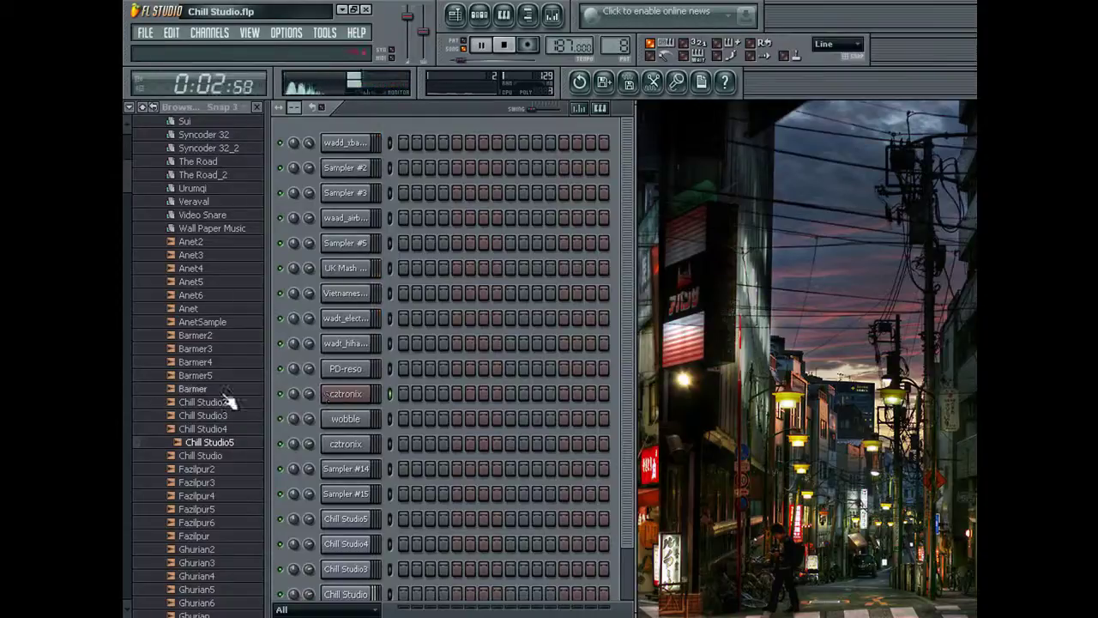
{"action": "left_click", "coordinate": [332, 399]}
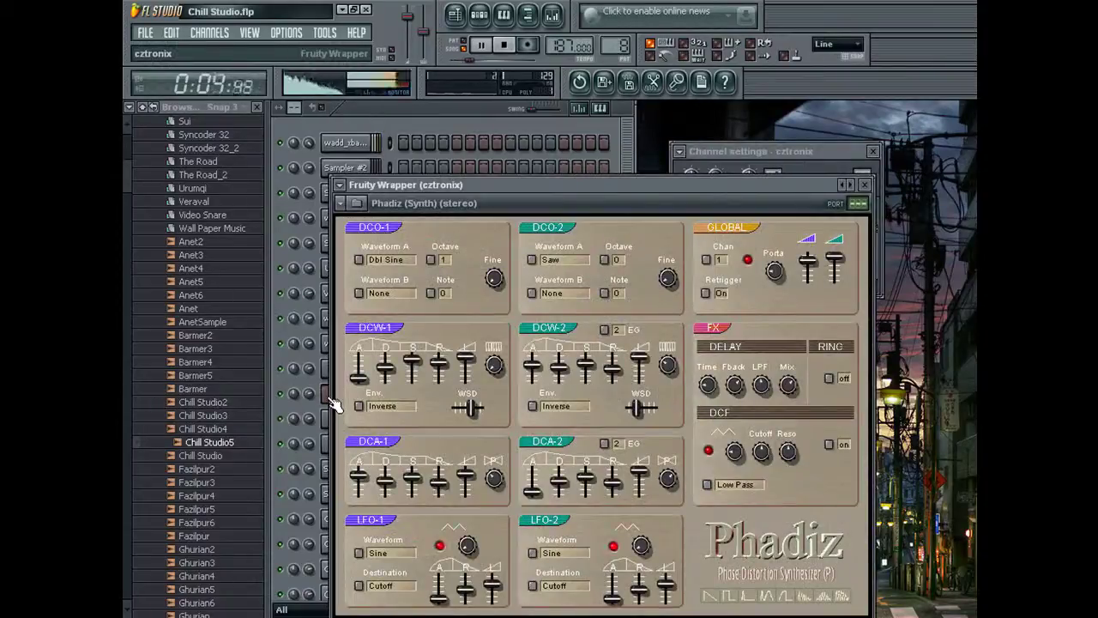
{"action": "left_click", "coordinate": [806, 151]}
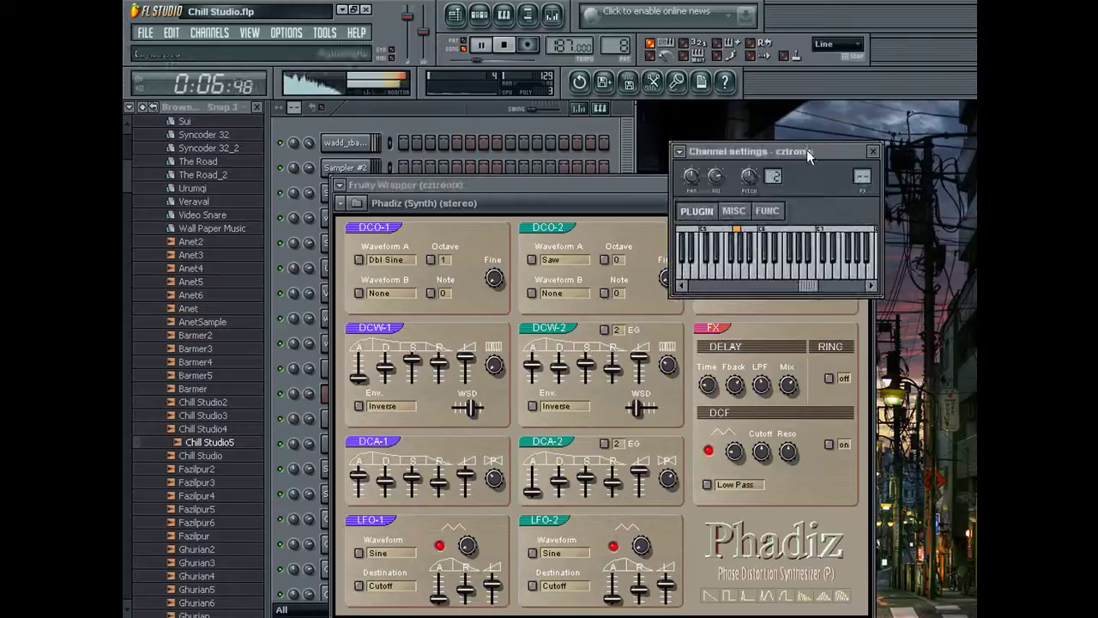
{"action": "left_click", "coordinate": [718, 272]}
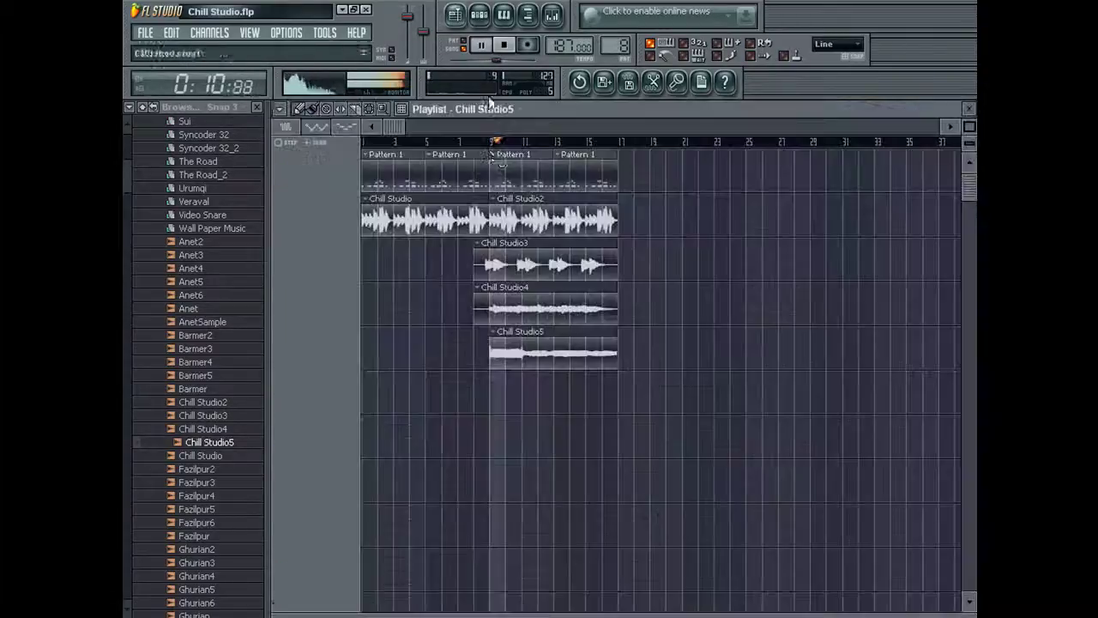
Record a short series of C5, D#5 and G5 chords with cztronix into pattern 8.
{"action": "left_click", "coordinate": [455, 14]}
{"action": "left_click", "coordinate": [526, 47]}
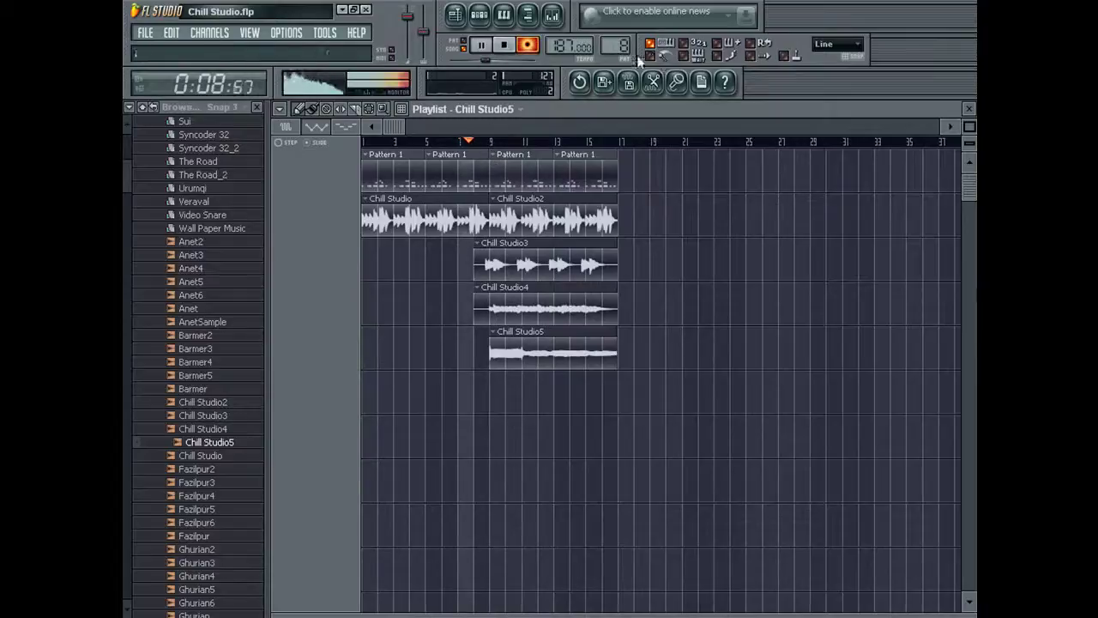
{"action": "left_click", "coordinate": [969, 104]}
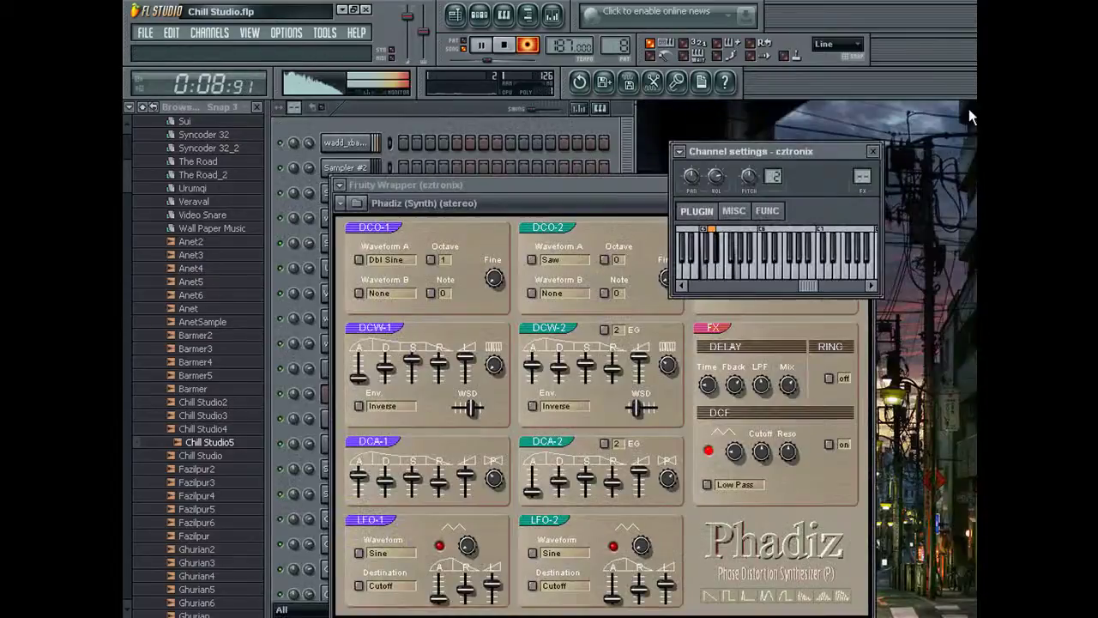
{"action": "key", "text": "F6"}
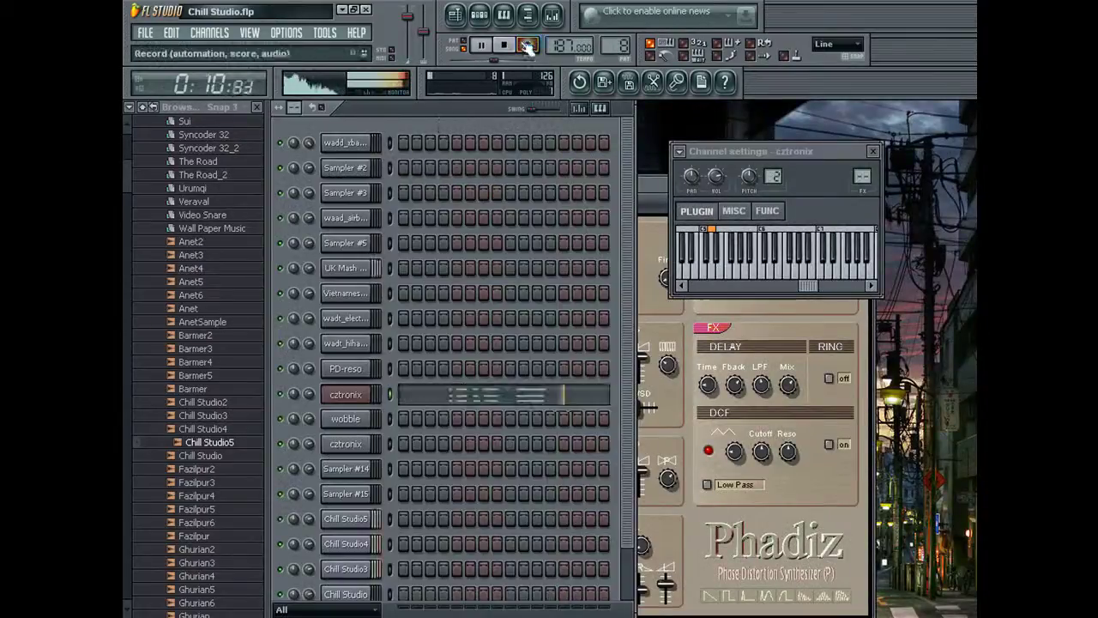
Open the recorded cztronix notes in the piano roll and line up the chord notes around bar 2.
{"action": "left_click", "coordinate": [438, 386]}
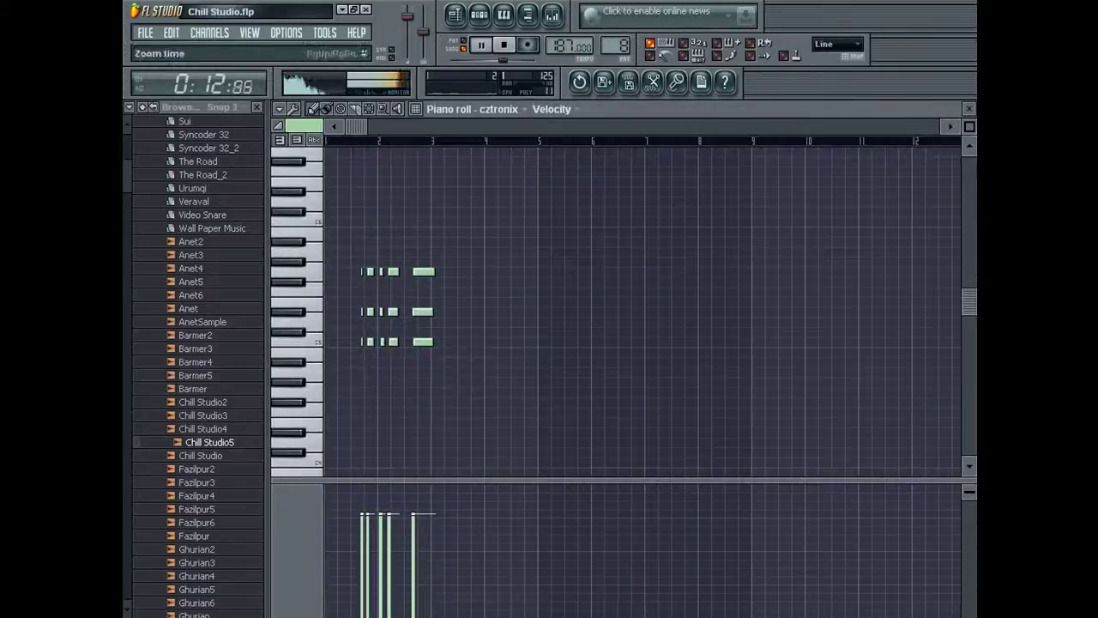
{"action": "scroll", "coordinate": [582, 255], "scroll_direction": "up", "scroll_amount": 3}
{"action": "left_click_drag", "start_coordinate": [560, 314], "coordinate": [571, 314]}
{"action": "right_click", "coordinate": [564, 344]}
{"action": "left_click_drag", "start_coordinate": [559, 272], "coordinate": [570, 272]}
{"action": "left_click", "coordinate": [607, 273]}
{"action": "left_click_drag", "start_coordinate": [603, 342], "coordinate": [693, 342]}
{"action": "left_click_drag", "start_coordinate": [673, 273], "coordinate": [728, 273]}
{"action": "left_click_drag", "start_coordinate": [723, 312], "coordinate": [737, 343]}
{"action": "left_click", "coordinate": [412, 128]}
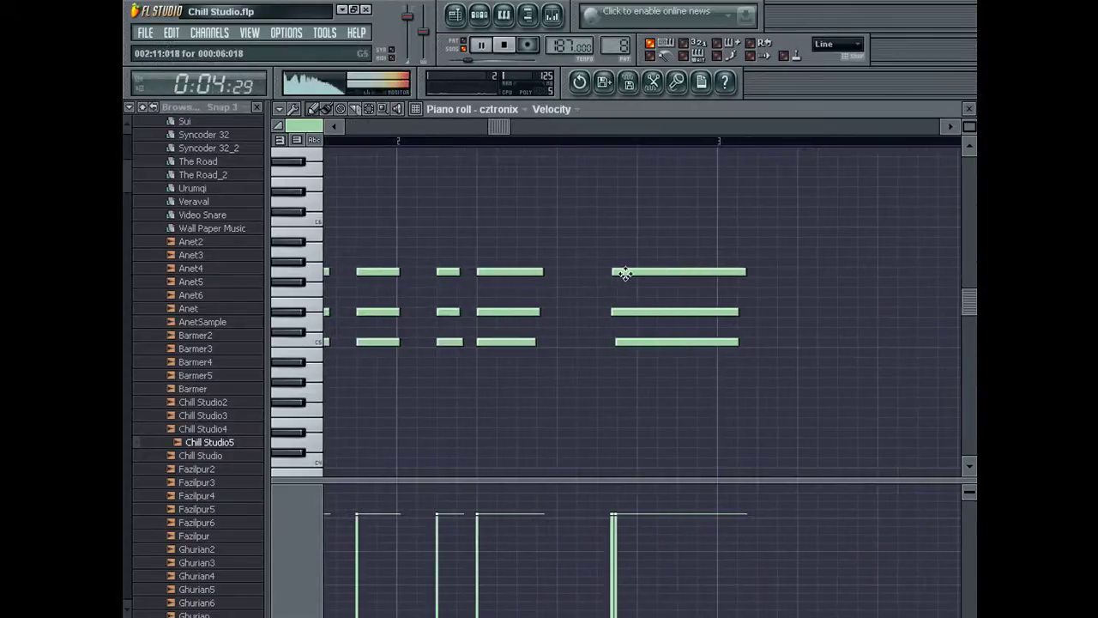
Move the last chord to start at step 13 of bar 2 and shorten its G5, D#5 and C5 notes to end at bar 3.
{"action": "left_click_drag", "start_coordinate": [617, 273], "coordinate": [642, 273]}
{"action": "left_click_drag", "start_coordinate": [624, 310], "coordinate": [641, 341]}
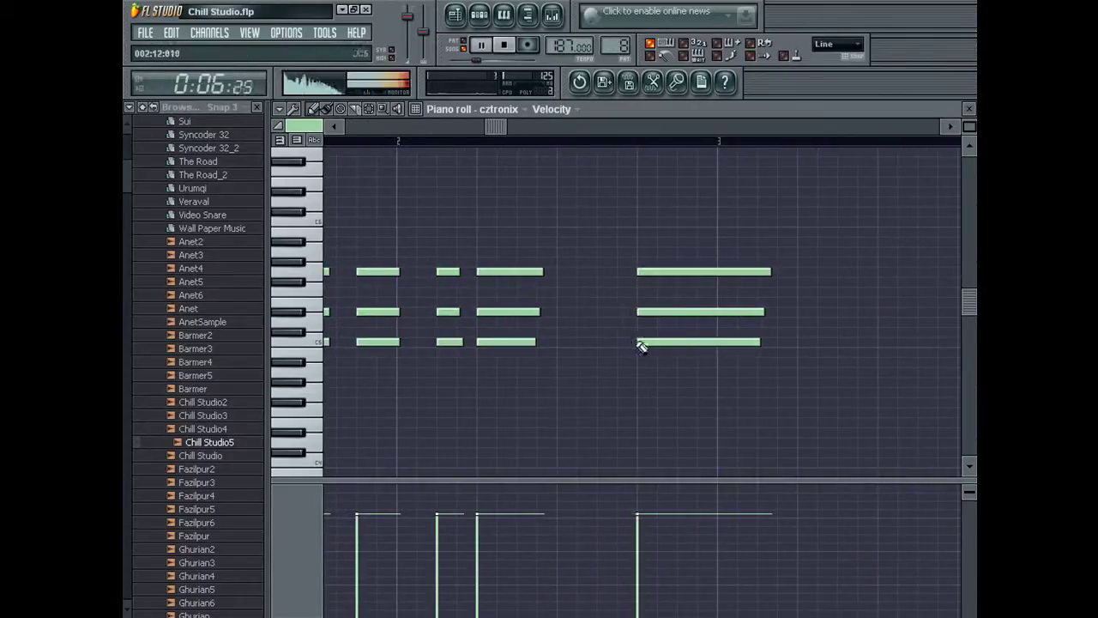
{"action": "double_click", "coordinate": [749, 275]}
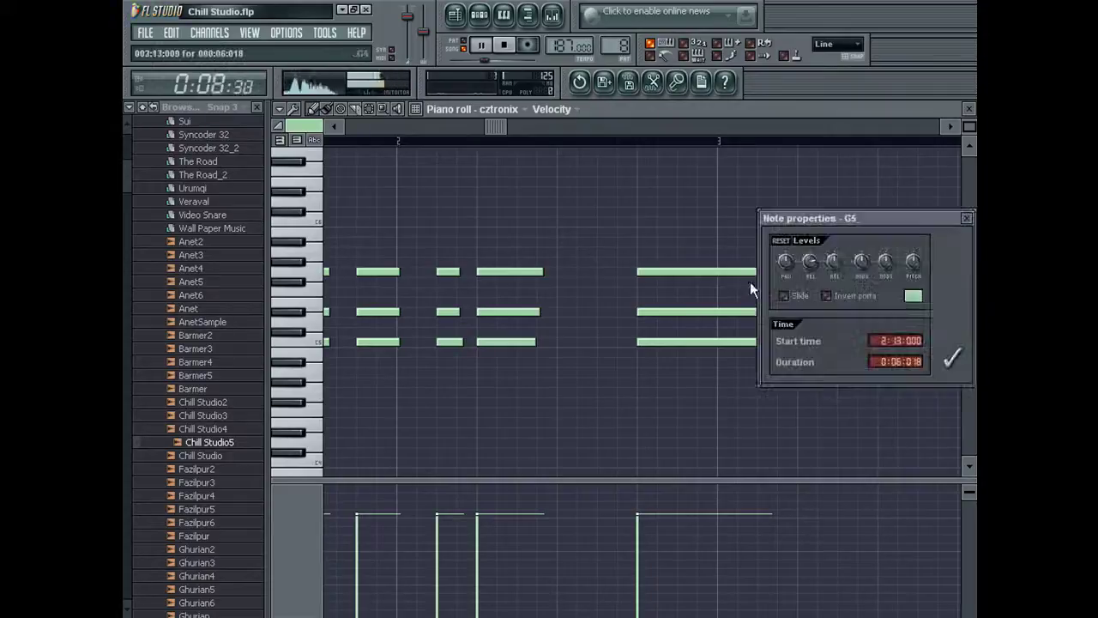
{"action": "left_click", "coordinate": [946, 362]}
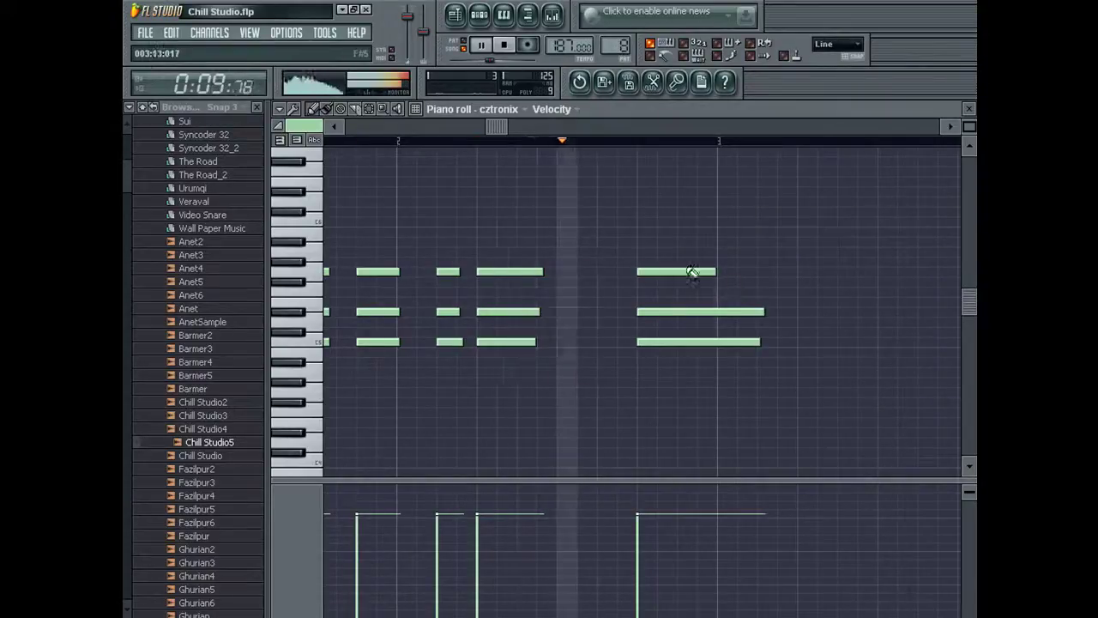
{"action": "right_click", "coordinate": [648, 314]}
{"action": "left_click", "coordinate": [649, 312]}
{"action": "right_click", "coordinate": [657, 342]}
{"action": "left_click", "coordinate": [641, 342]}
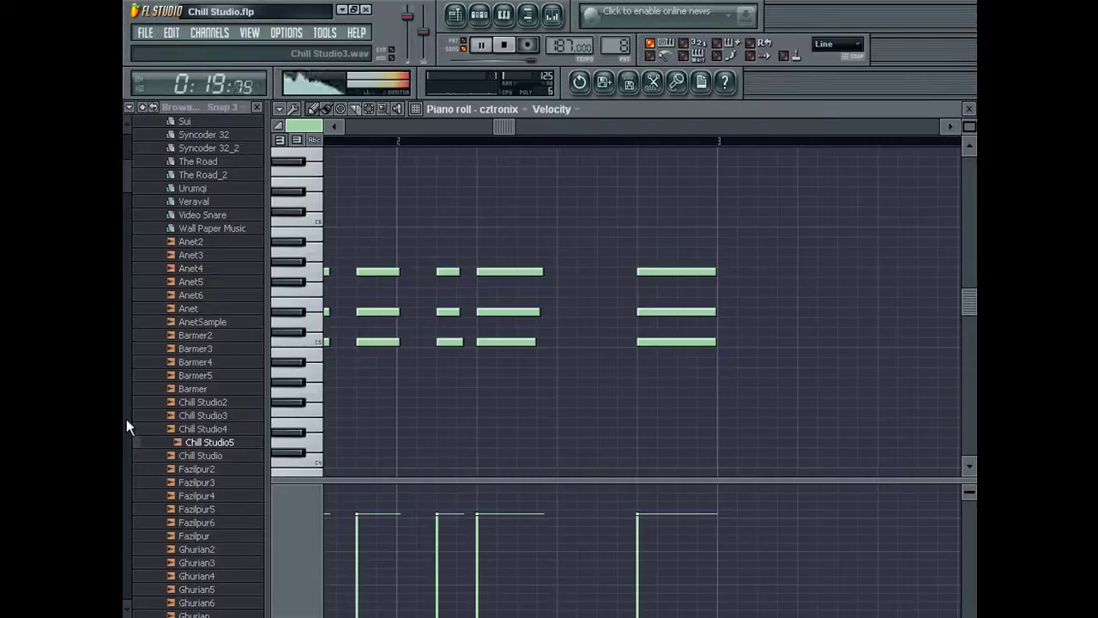
Reopen the cztronix piano roll and undo the last velocity edit.
{"action": "scroll", "coordinate": [887, 140], "scroll_direction": "down", "scroll_amount": 3}
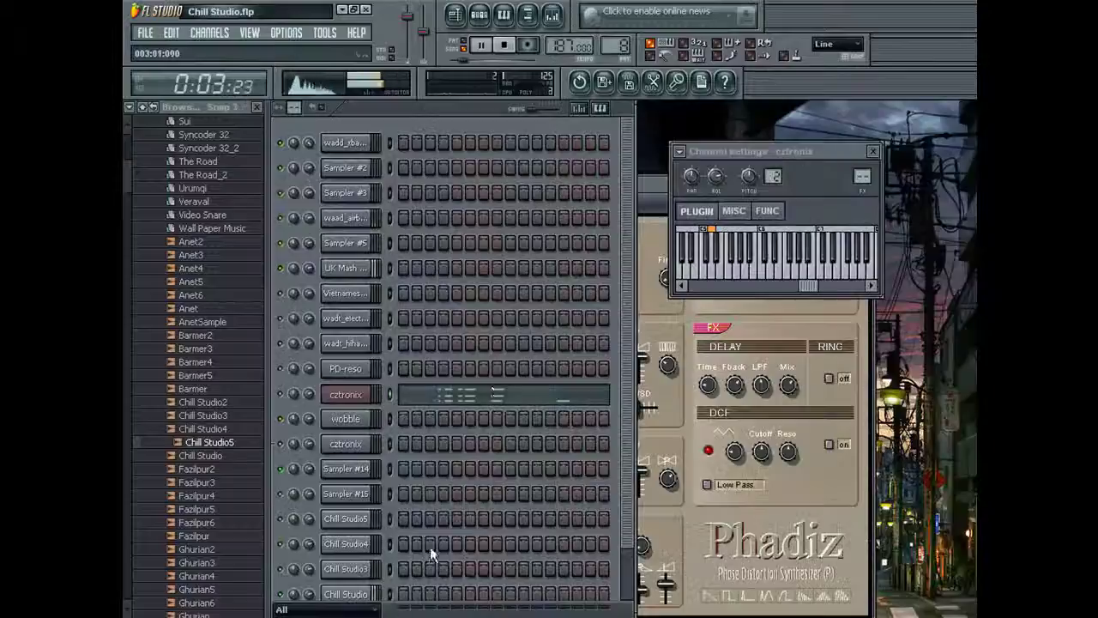
{"action": "left_click", "coordinate": [506, 394]}
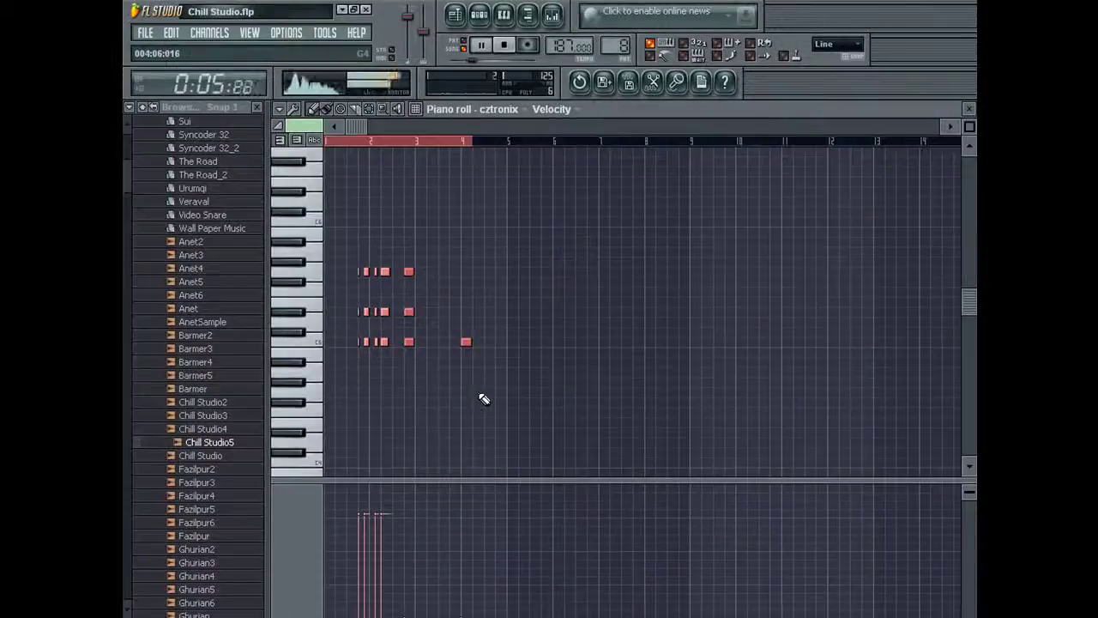
{"action": "left_click", "coordinate": [169, 33]}
{"action": "left_click", "coordinate": [176, 48]}
{"action": "left_click", "coordinate": [178, 33]}
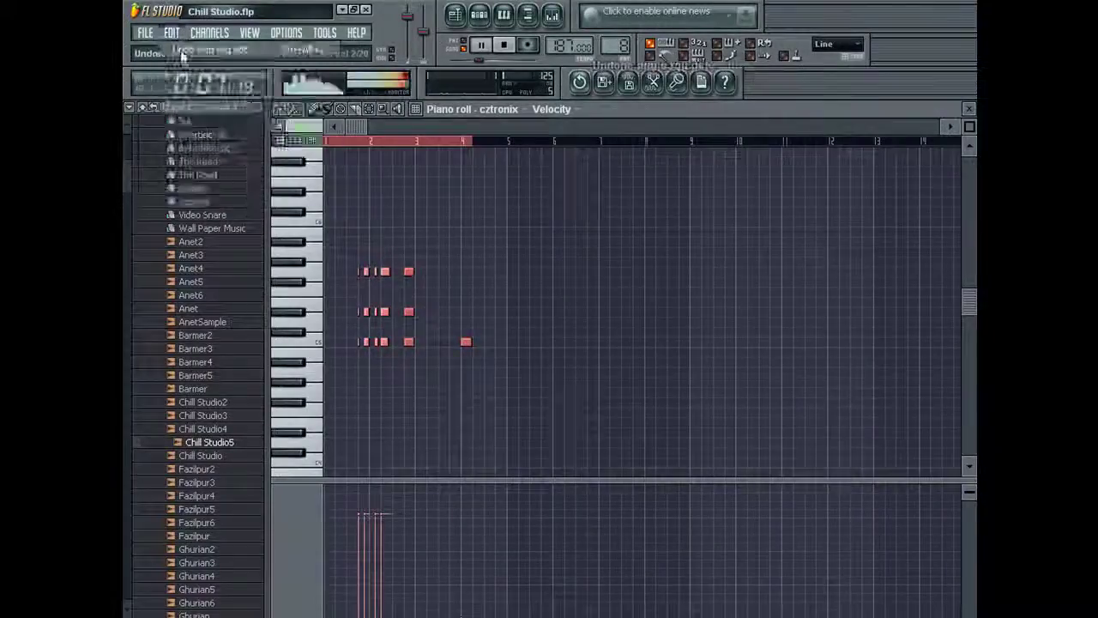
{"action": "left_click", "coordinate": [180, 49]}
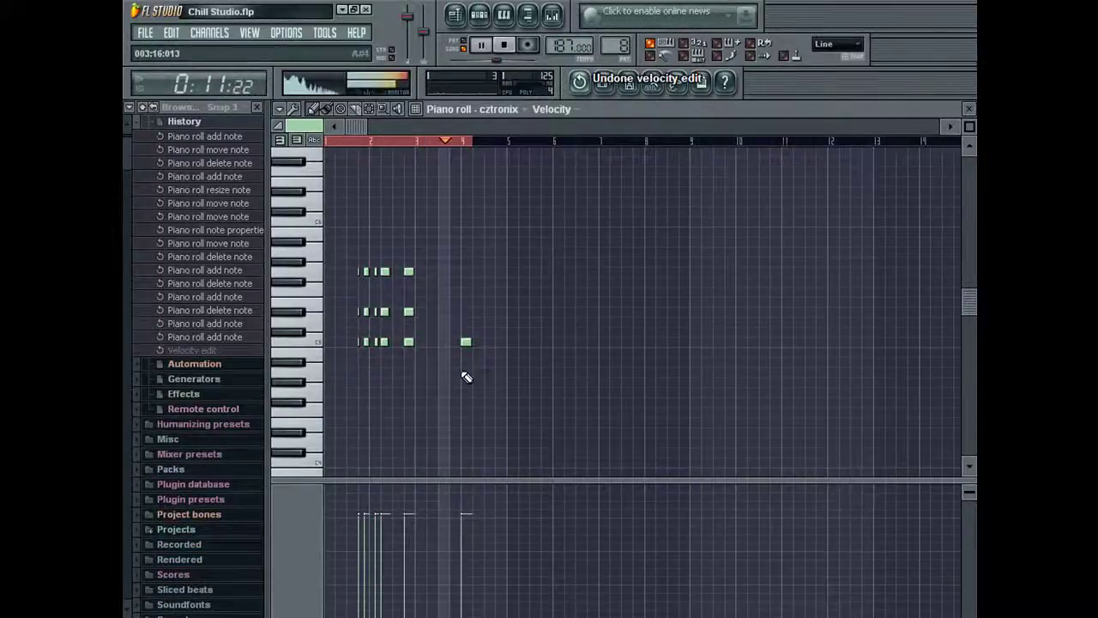
Copy the first cztronix channel's pattern 8 notes and paste them into the second cztronix channel.
{"action": "key", "text": "F7"}
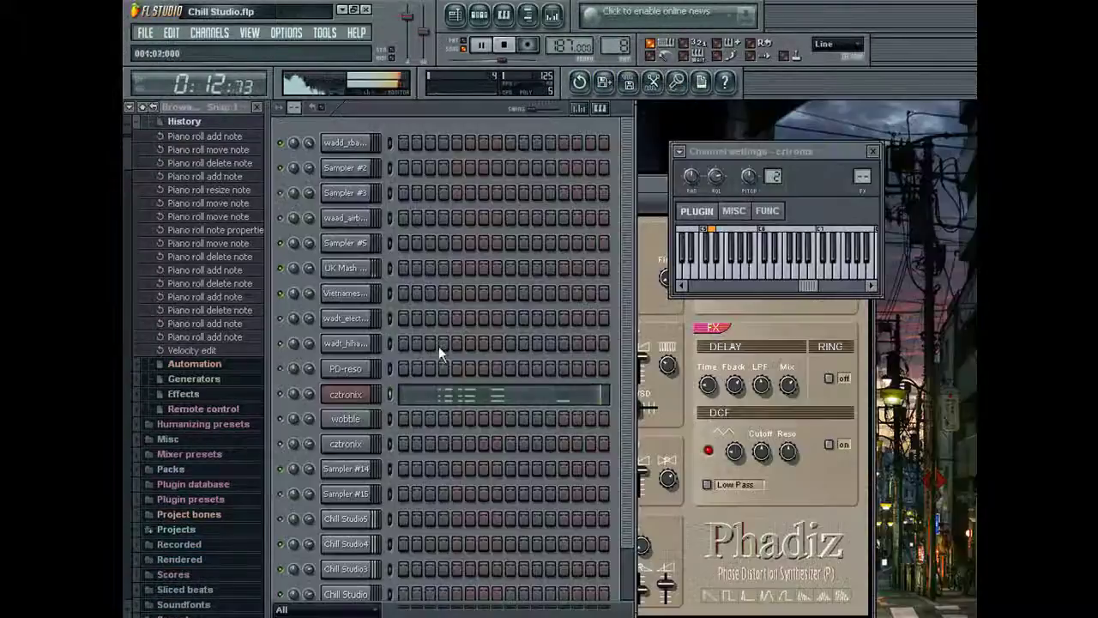
{"action": "left_click", "coordinate": [356, 397]}
{"action": "left_click", "coordinate": [352, 422]}
{"action": "left_click", "coordinate": [347, 422]}
{"action": "key", "text": "ctrl+v"}
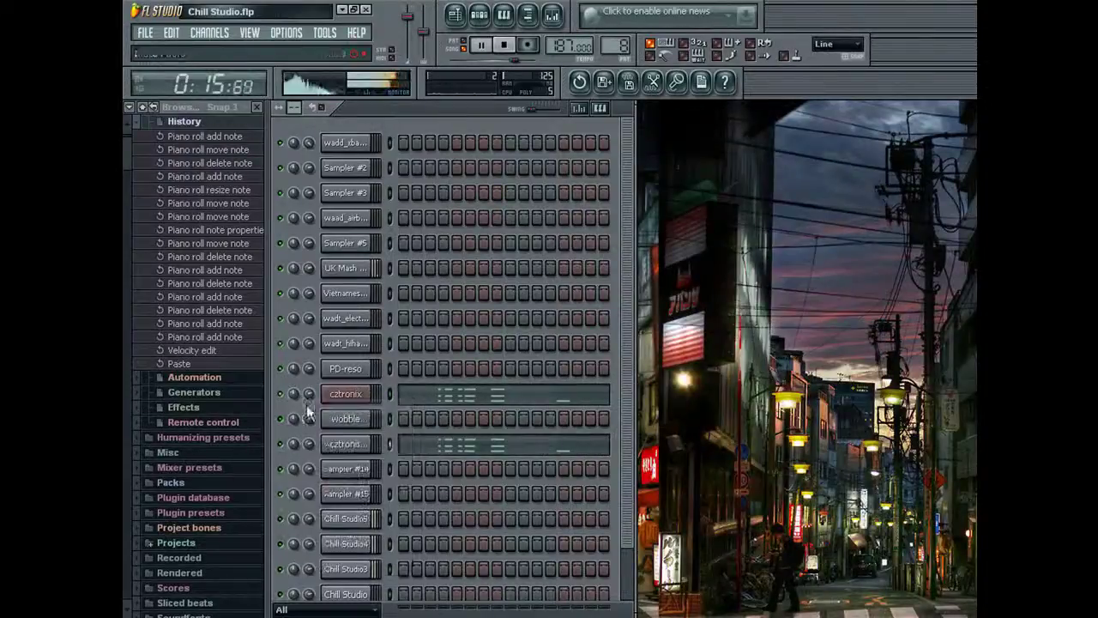
Solo the first cztronix channel and check the Master levels in the mixer.
{"action": "left_click", "coordinate": [554, 16]}
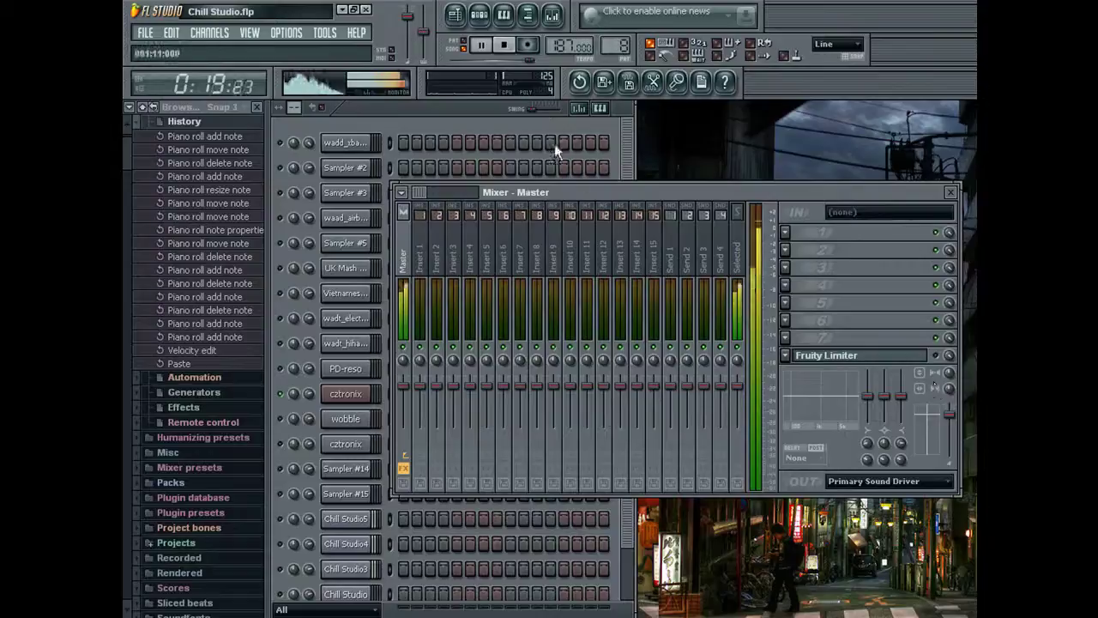
{"action": "left_click", "coordinate": [429, 130]}
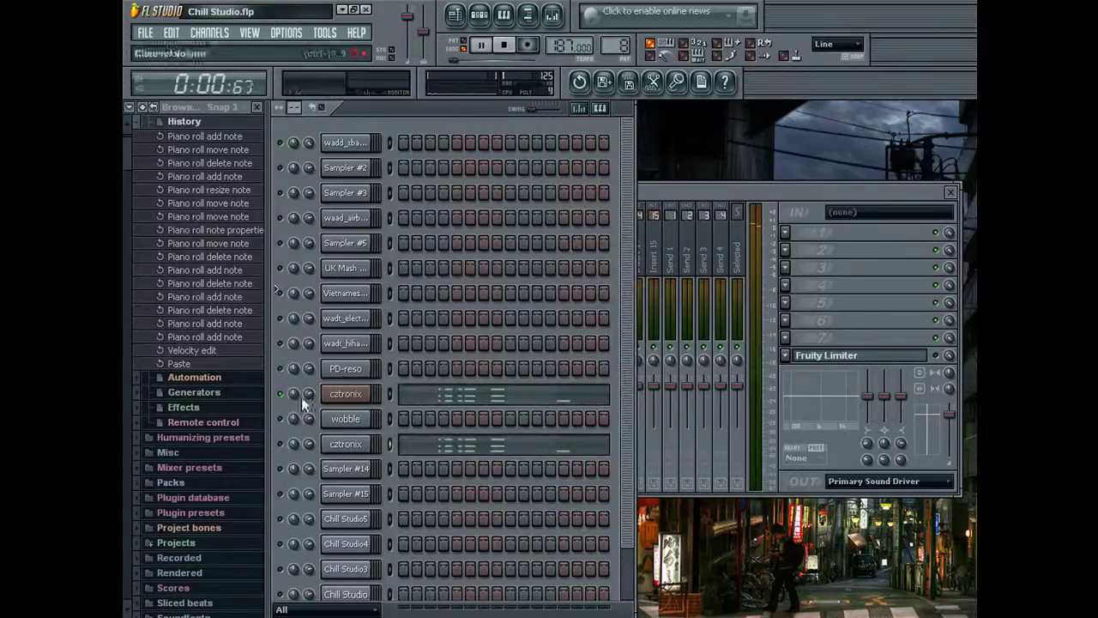